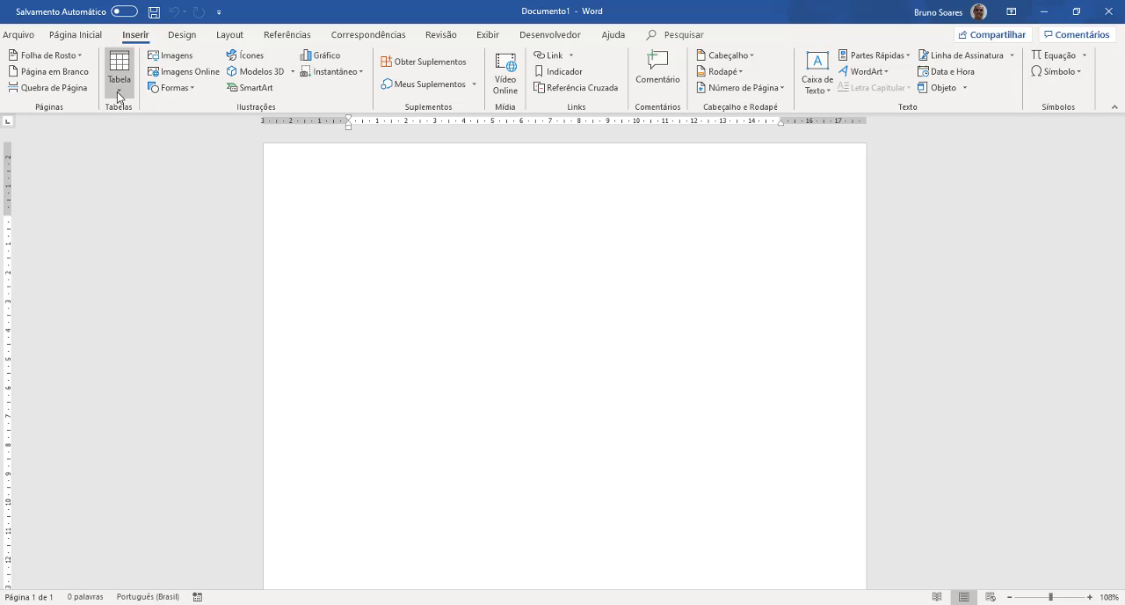
- Insert a table with 4 columns and 4 rows, using automatic fixed column width
click(117, 90)
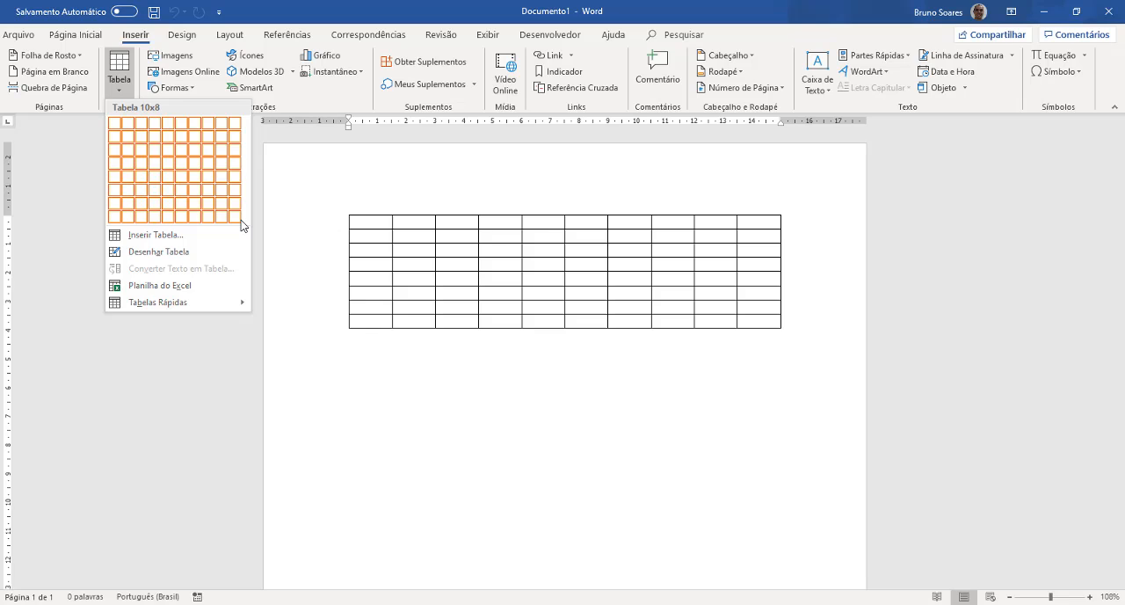
click(159, 235)
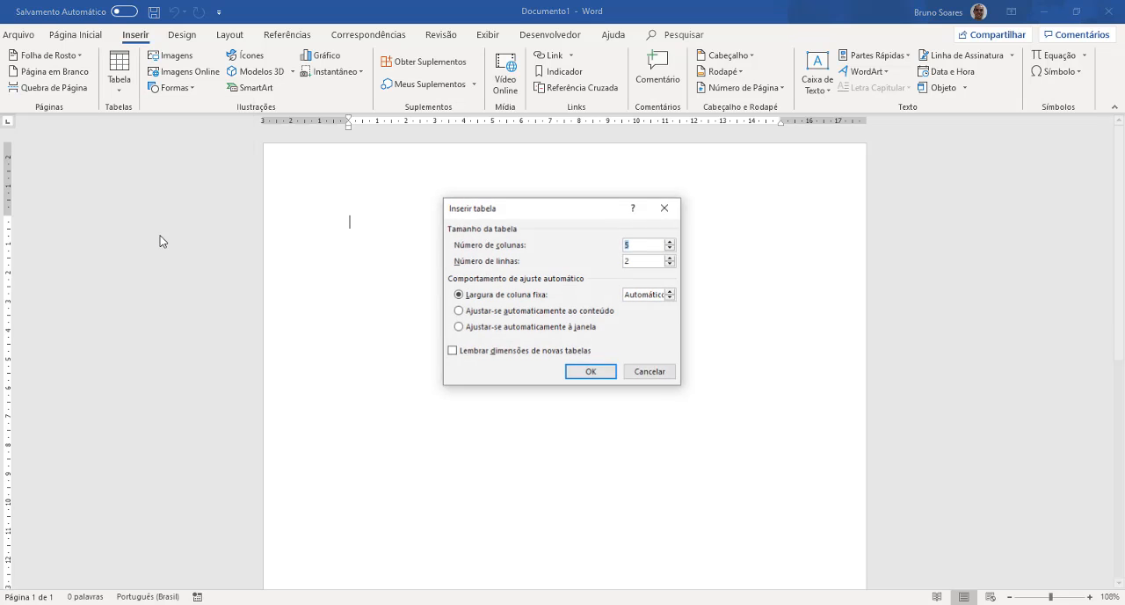
drag(602, 220, 848, 266)
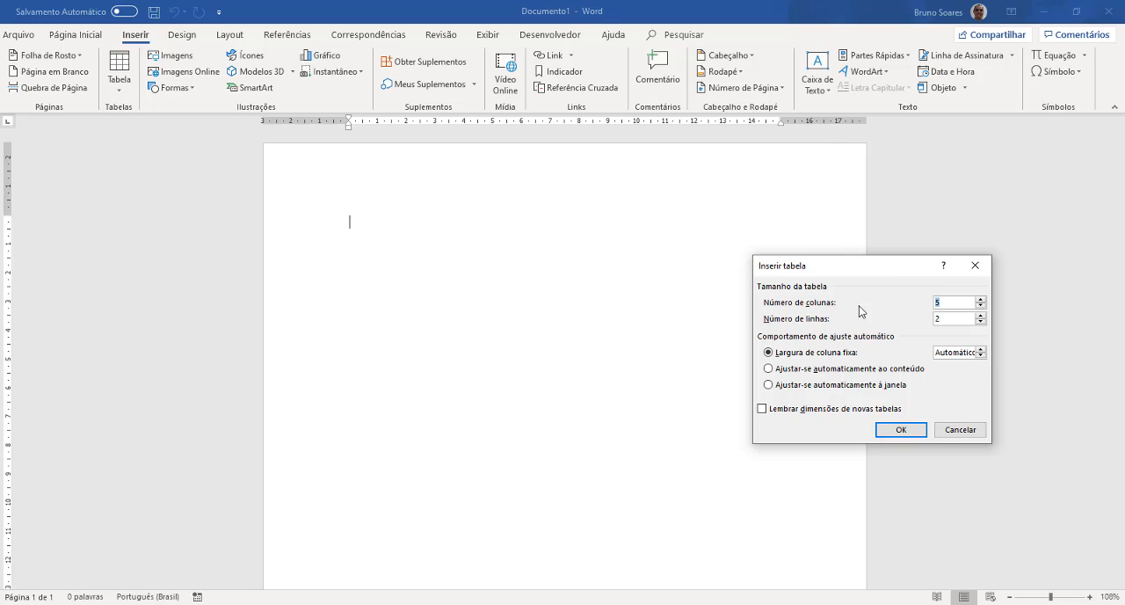
click(982, 306)
click(982, 314)
drag(888, 267, 610, 185)
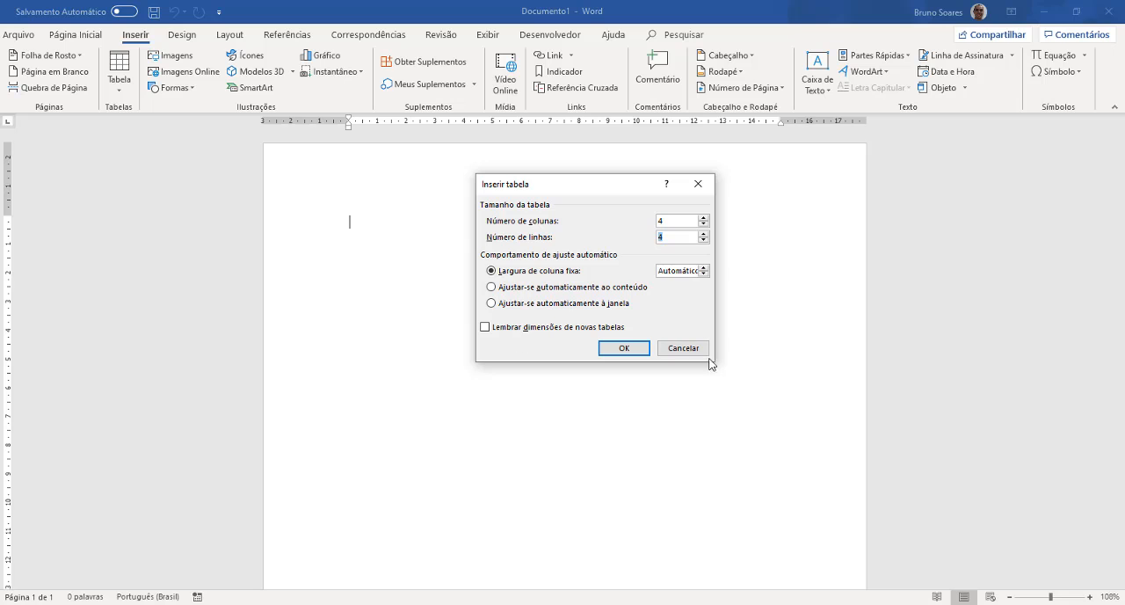
click(628, 352)
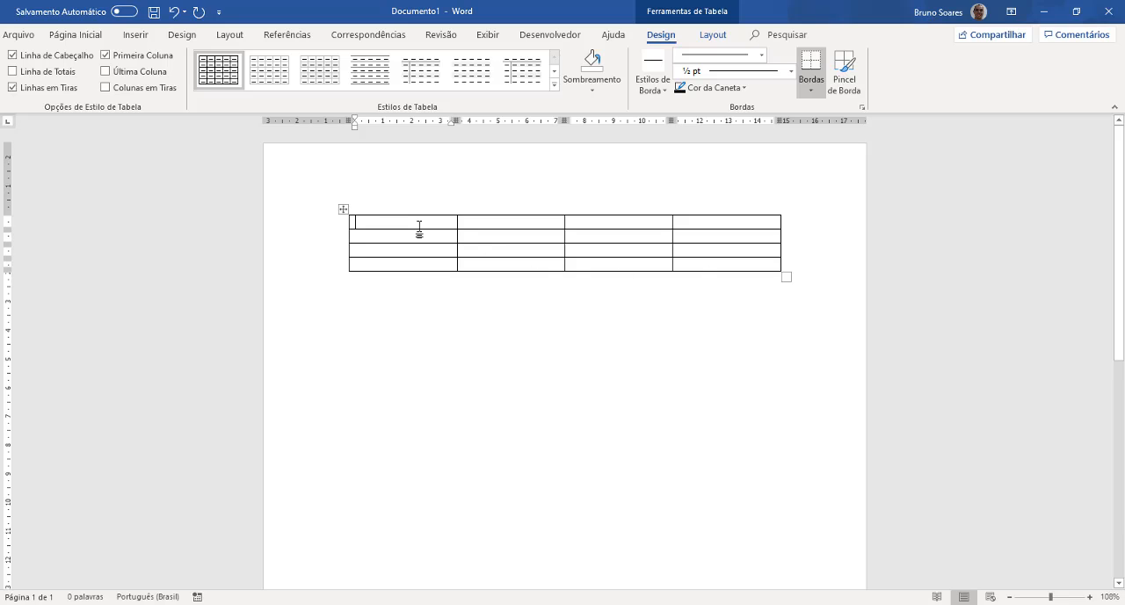
- Fill the table's header row with Alunos, Nota1, Nota 2 and Nota 3
text(Alunos)
key(Tab)
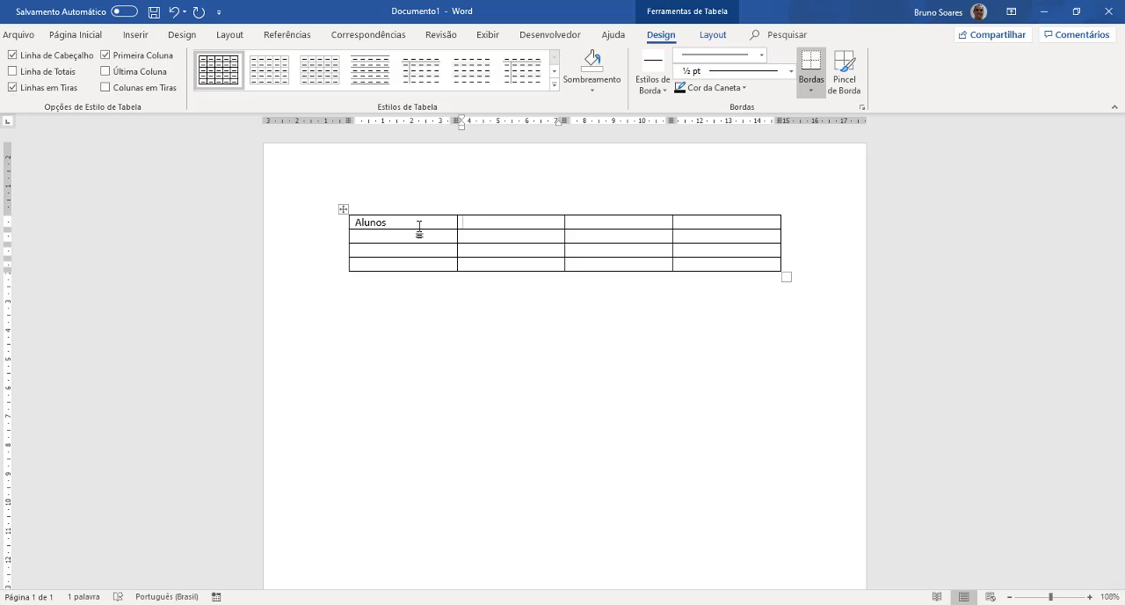
text(Nota1)
key(Tab)
text(No)
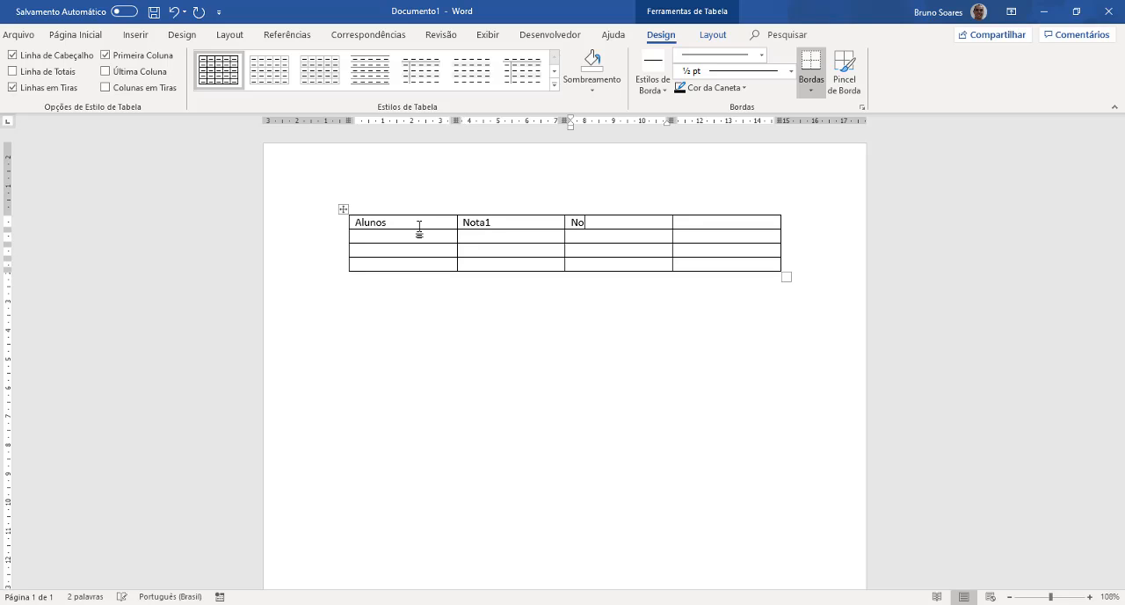
text(ta 2)
key(Tab)
text(nota 3)
- Enter the first student's name in the second row of the Alunos column
key(Down)
key(Left)
key(Left)
key(Up)
key(Right)
key(Right)
key(Right)
key(Right)
key(Right)
key(Right)
key(Right)
key(Right)
key(Right)
key(Left)
key(Left)
key(Down)
key(Left)
key(Left)
text(Maria)
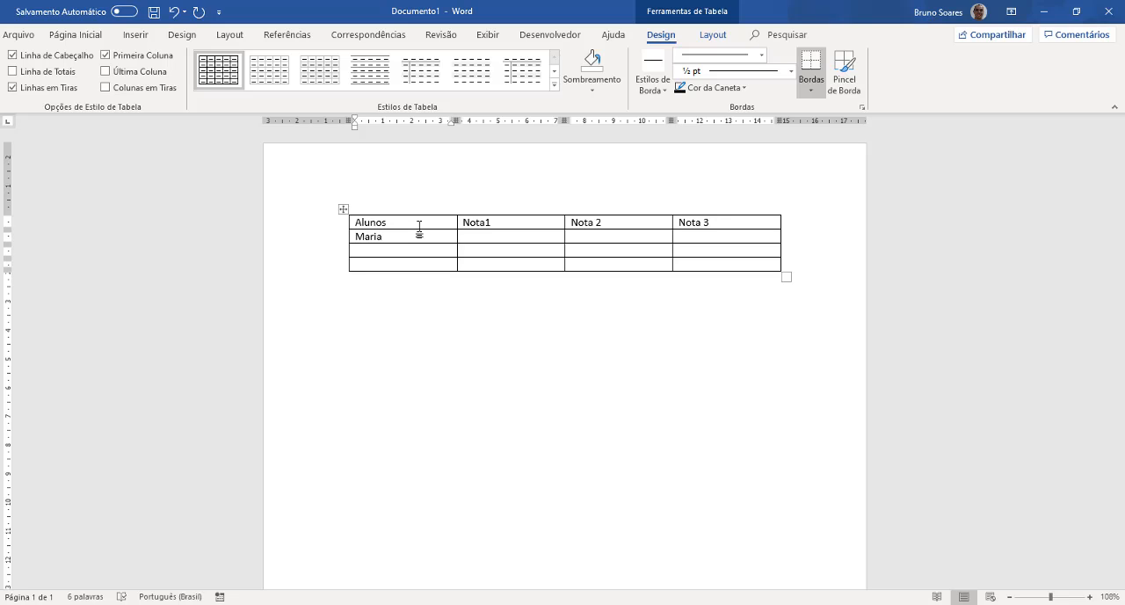
key(Return)
key(BackSpace)
- Enter the other two students' names in the third and fourth rows of the Alunos column
key(Down)
text(JoãoMart)
key(BackSpace)
key(BackSpace)
text(teus)
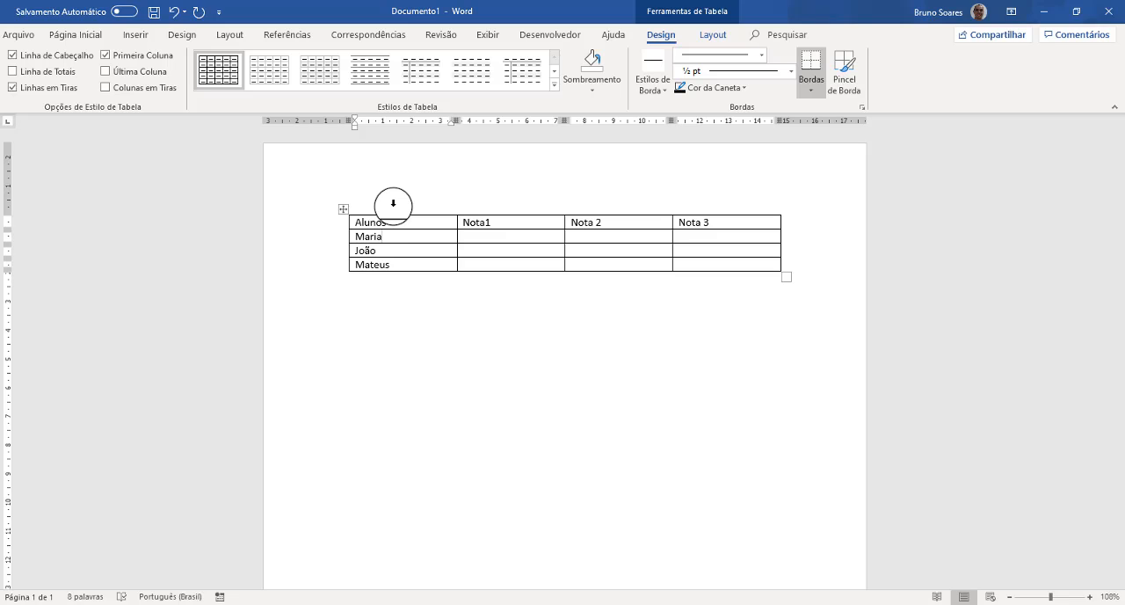
- Select each of the four table columns in turn, from Alunos to Nota 3
click(393, 203)
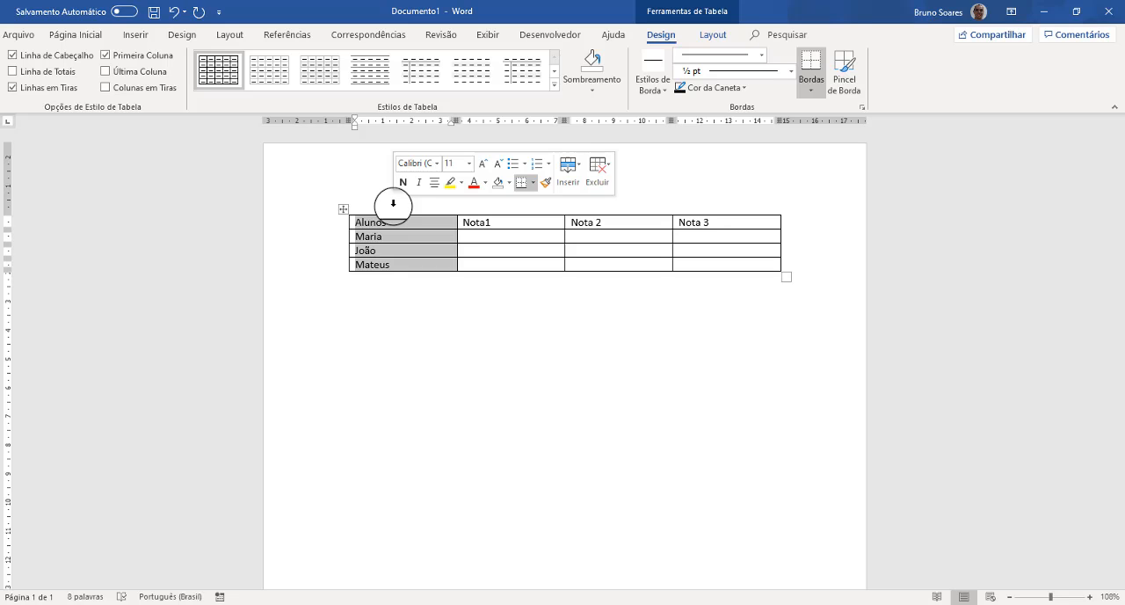
click(510, 203)
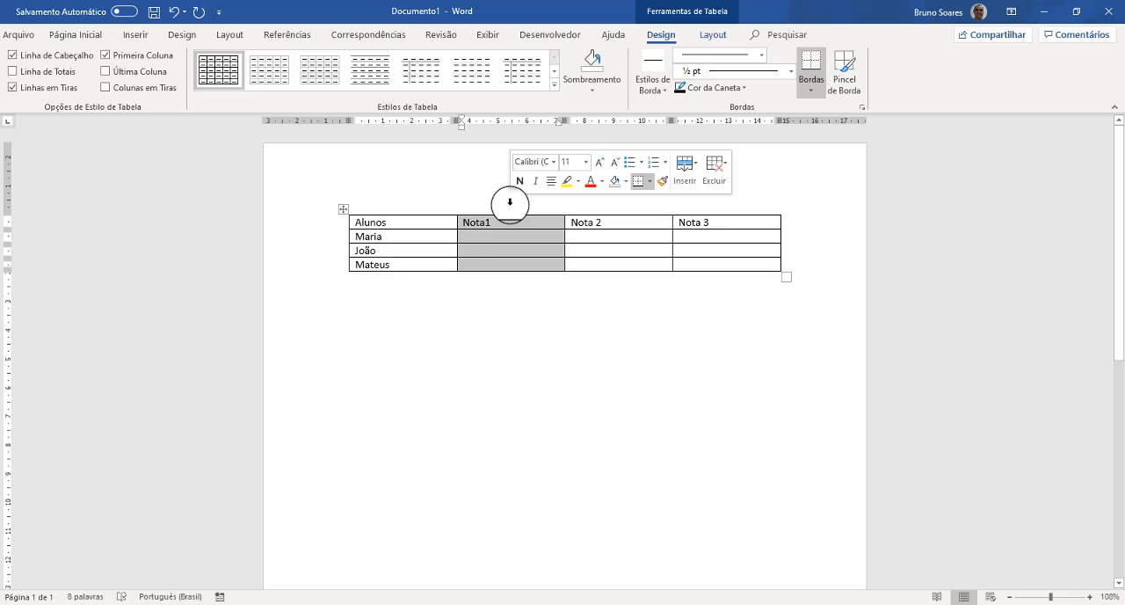
click(614, 203)
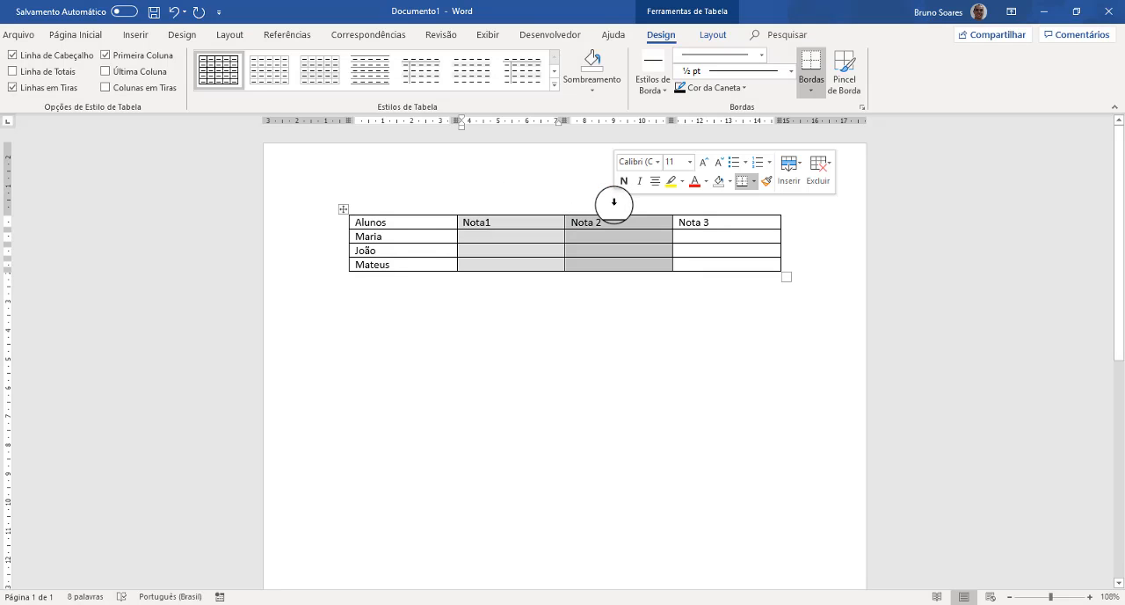
click(716, 203)
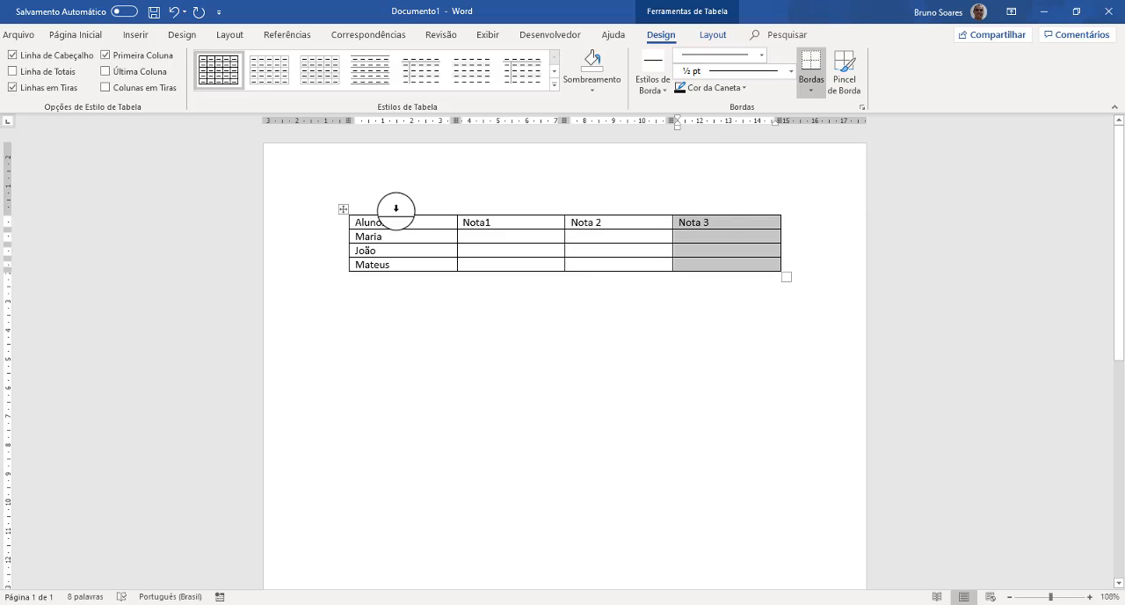
- Select each of the four table rows in turn, from the header row down to the last student
click(340, 226)
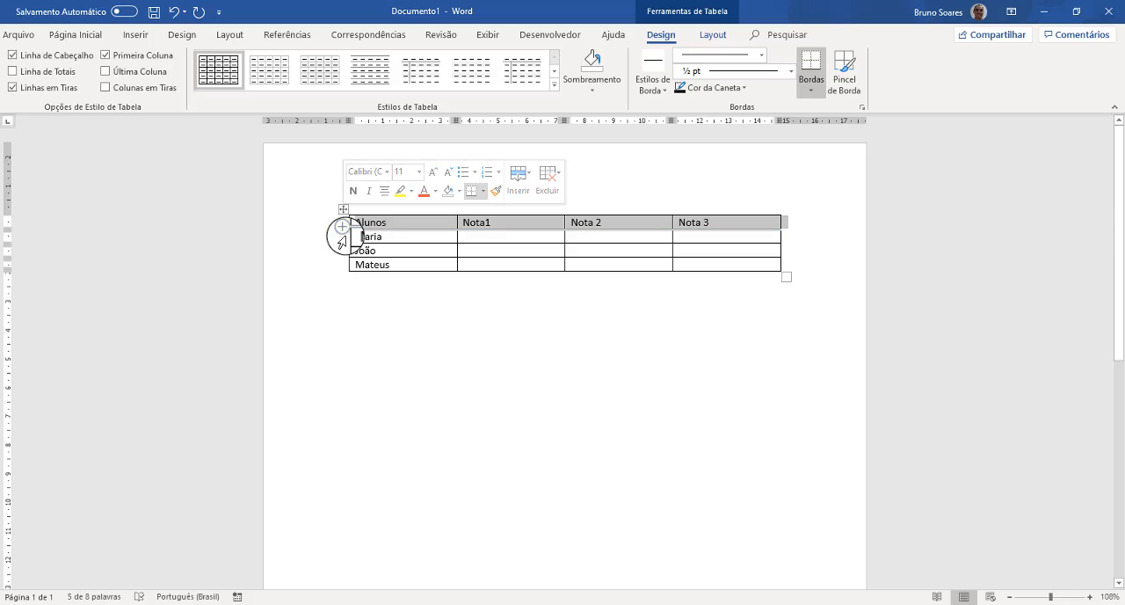
click(341, 238)
click(344, 251)
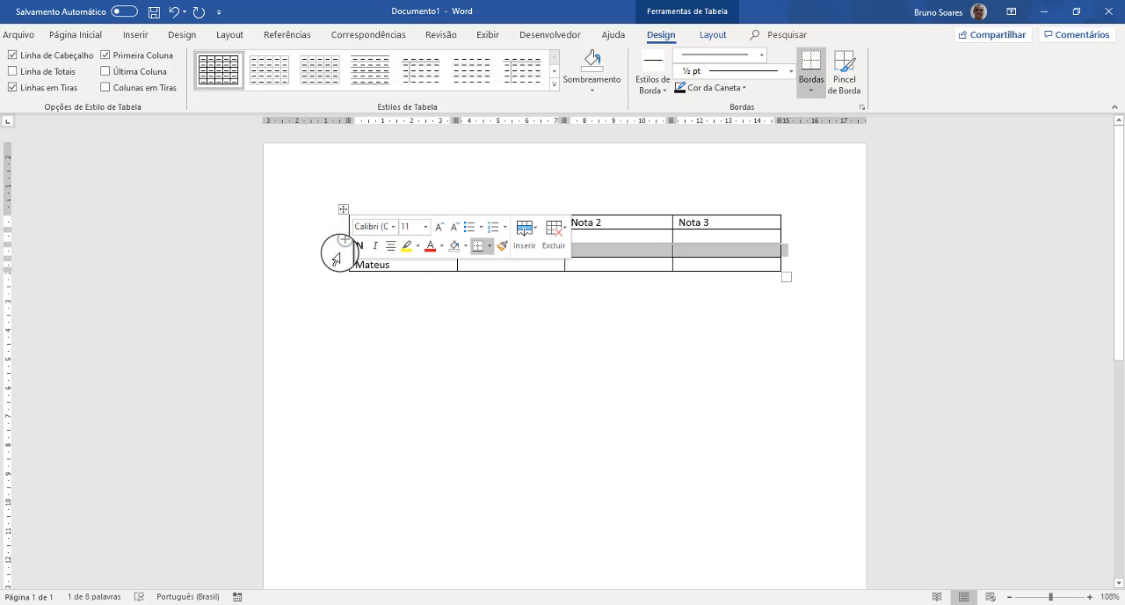
click(339, 267)
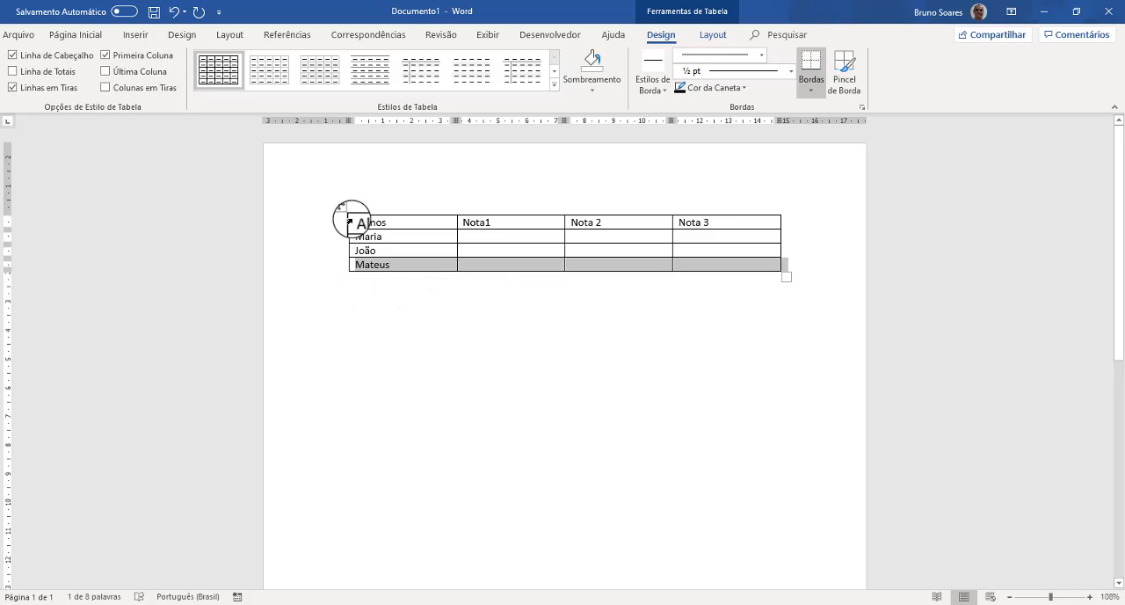
- Select the single Alunos header cell and the adjacent Alunos and Nota1 cells, then clear the selection
click(349, 221)
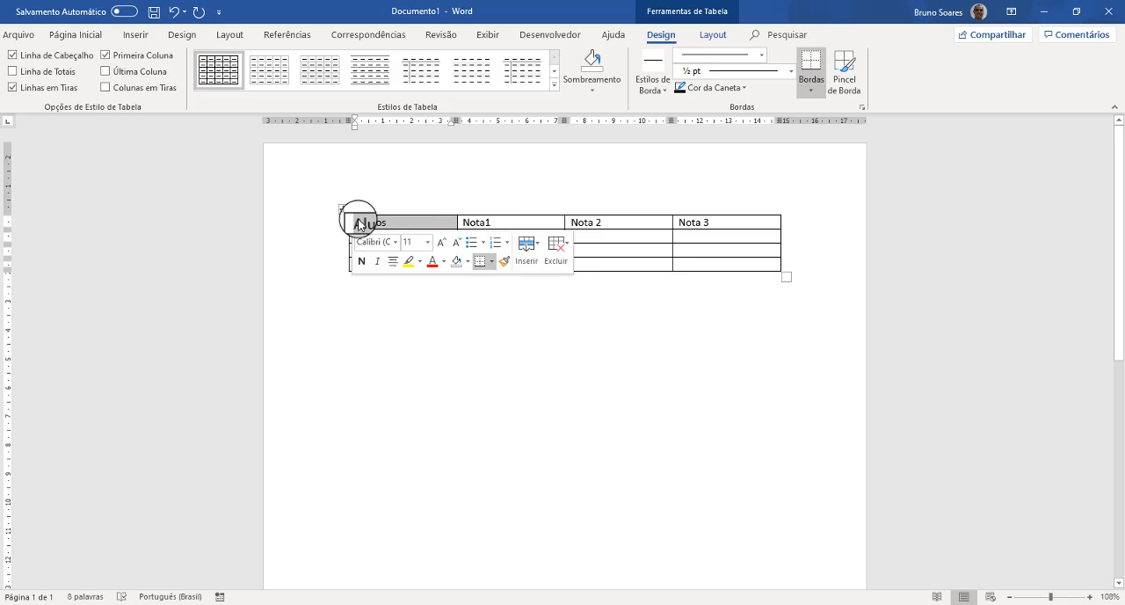
drag(435, 223, 495, 221)
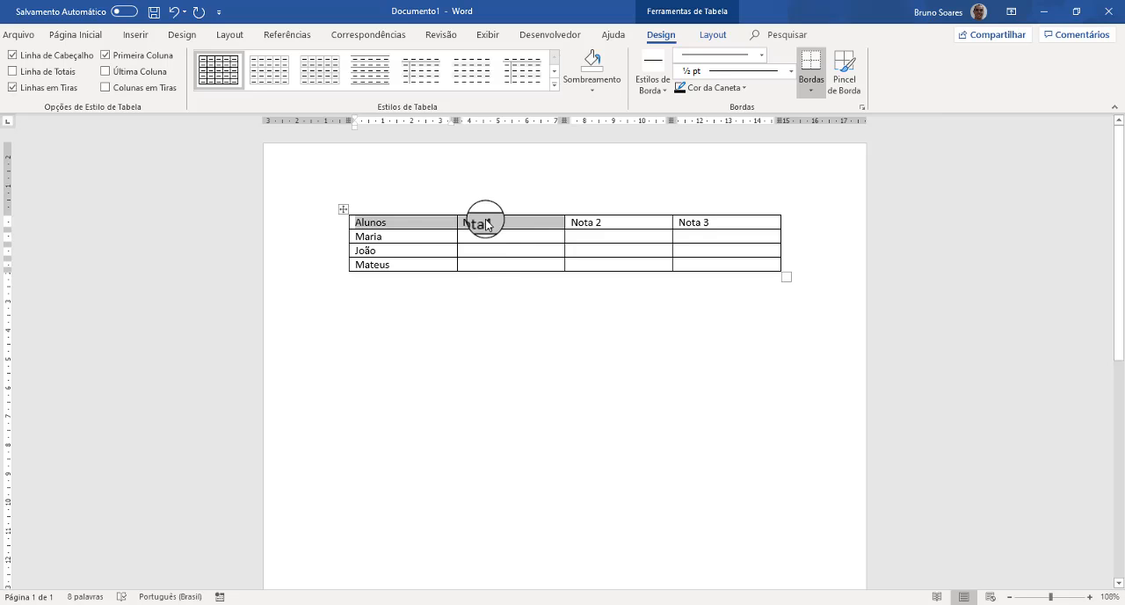
click(394, 235)
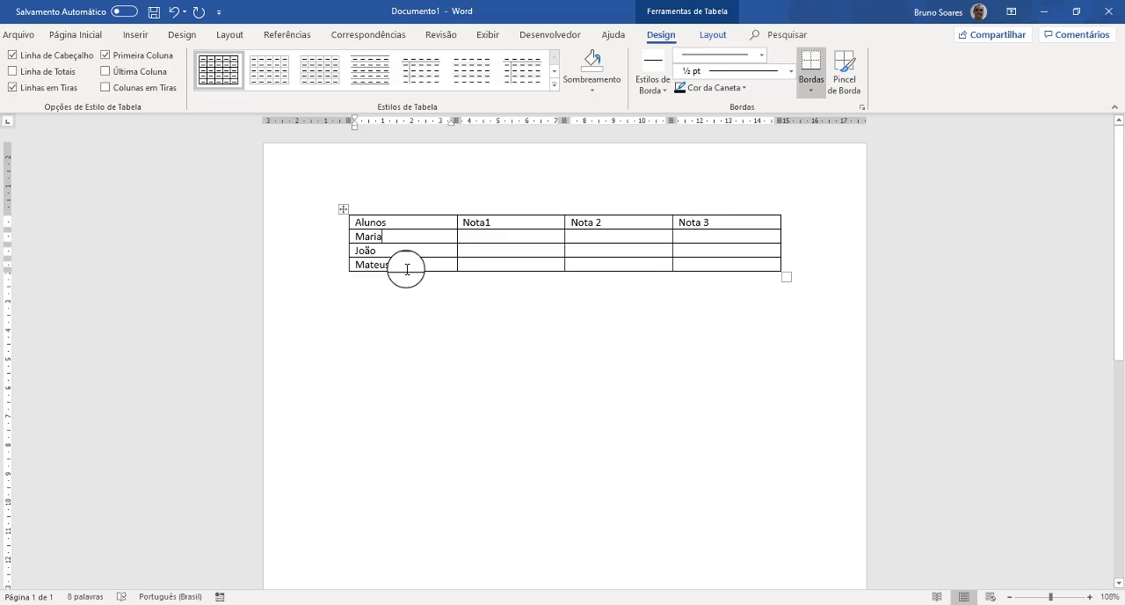
- Select the whole table at once and then clear the selection
click(343, 211)
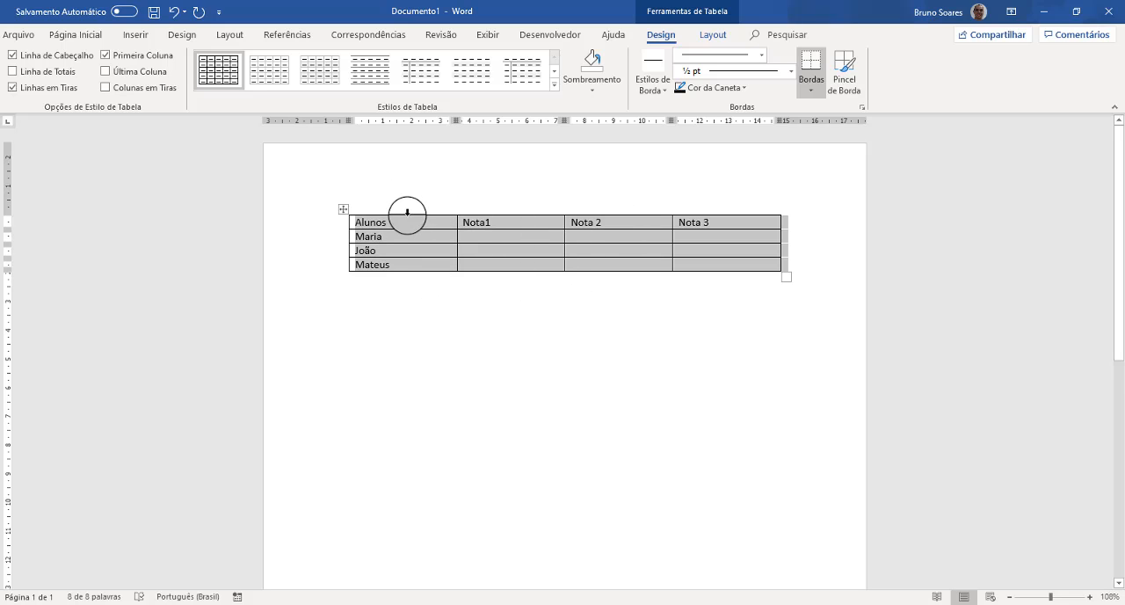
click(341, 209)
click(397, 241)
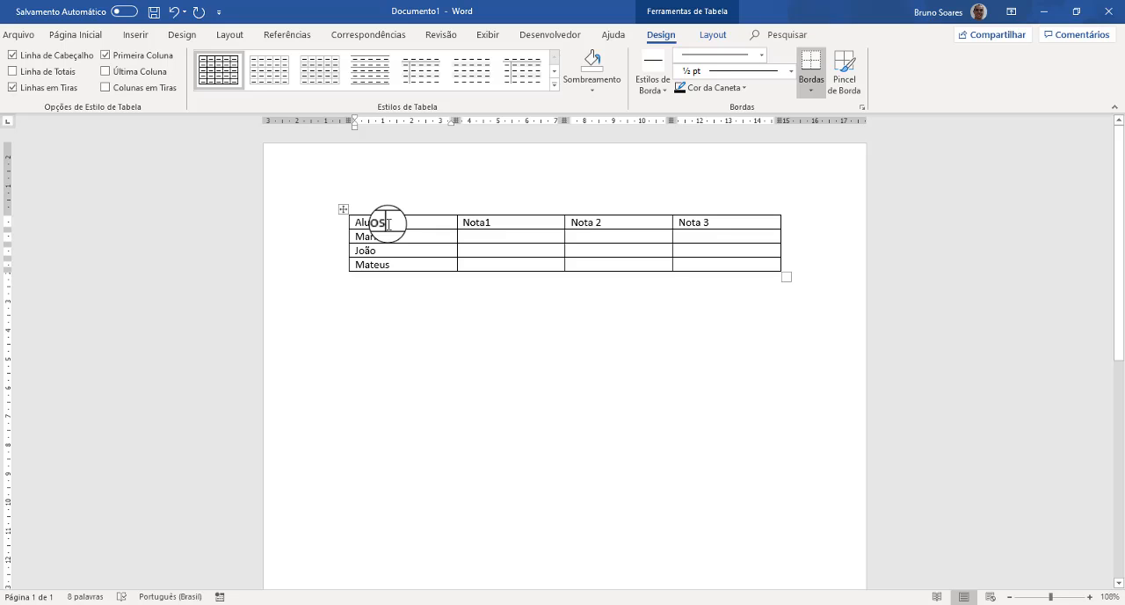
- Apply the blue grid table style with a solid header and banded rows, and shade the Alunos header cell red
click(279, 66)
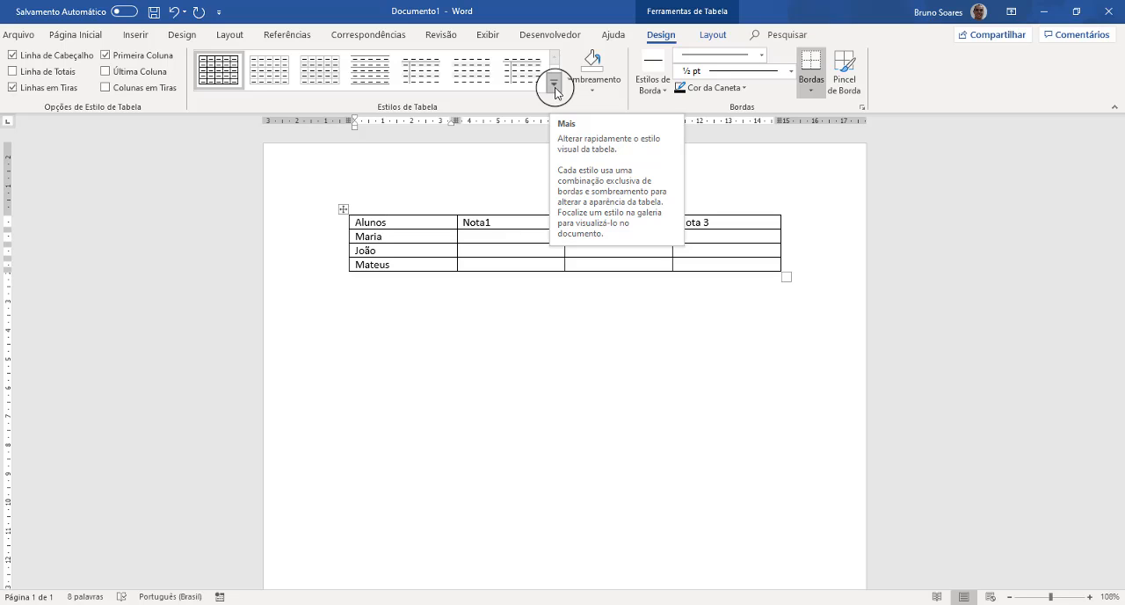
click(555, 85)
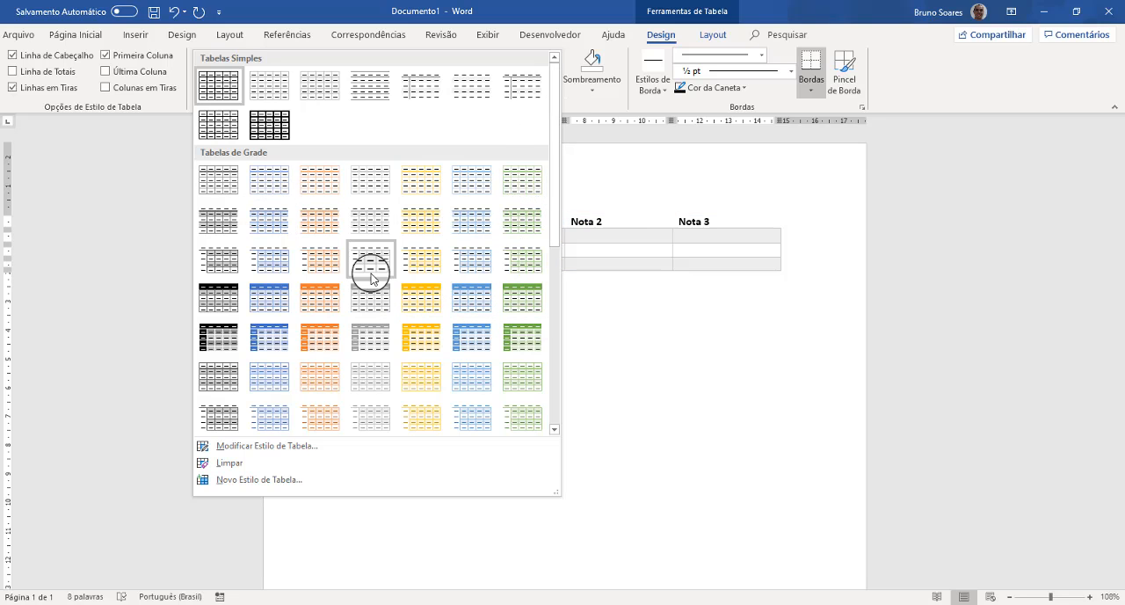
click(268, 298)
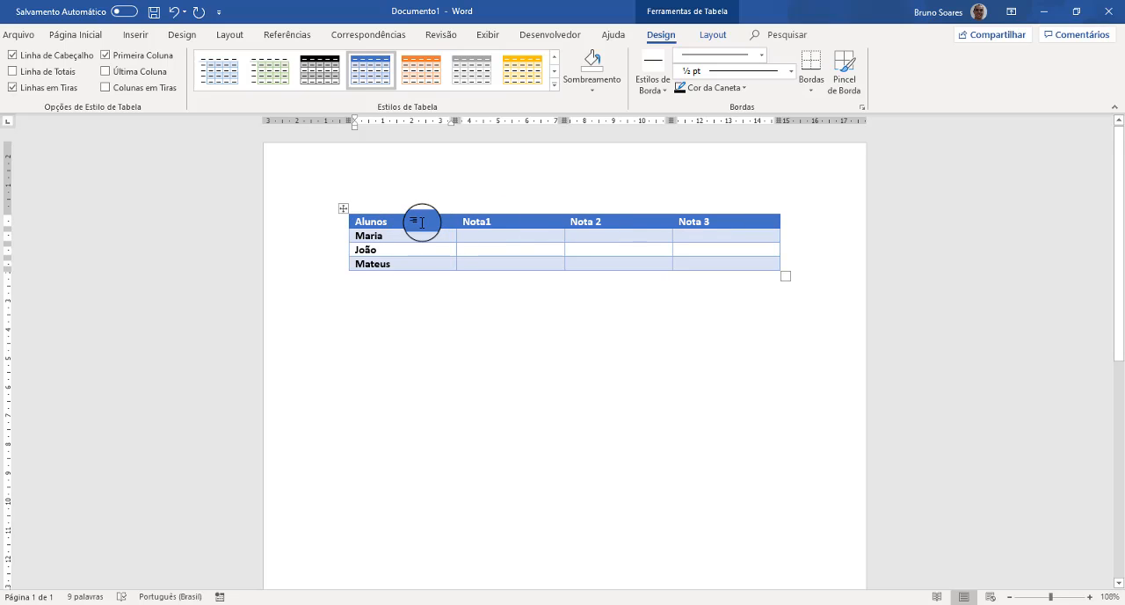
click(593, 92)
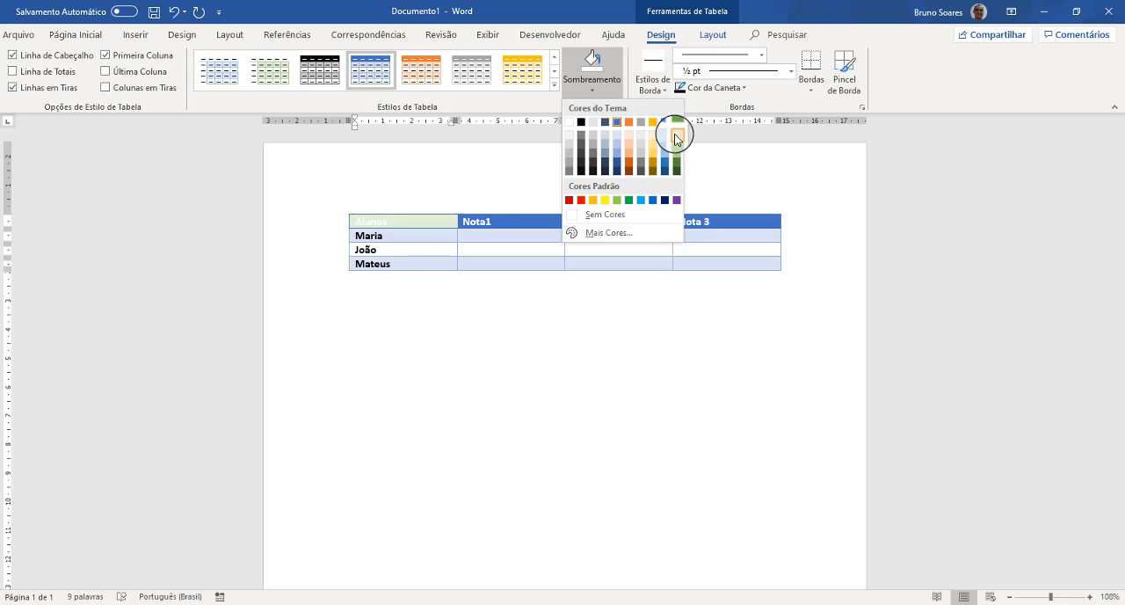
click(580, 201)
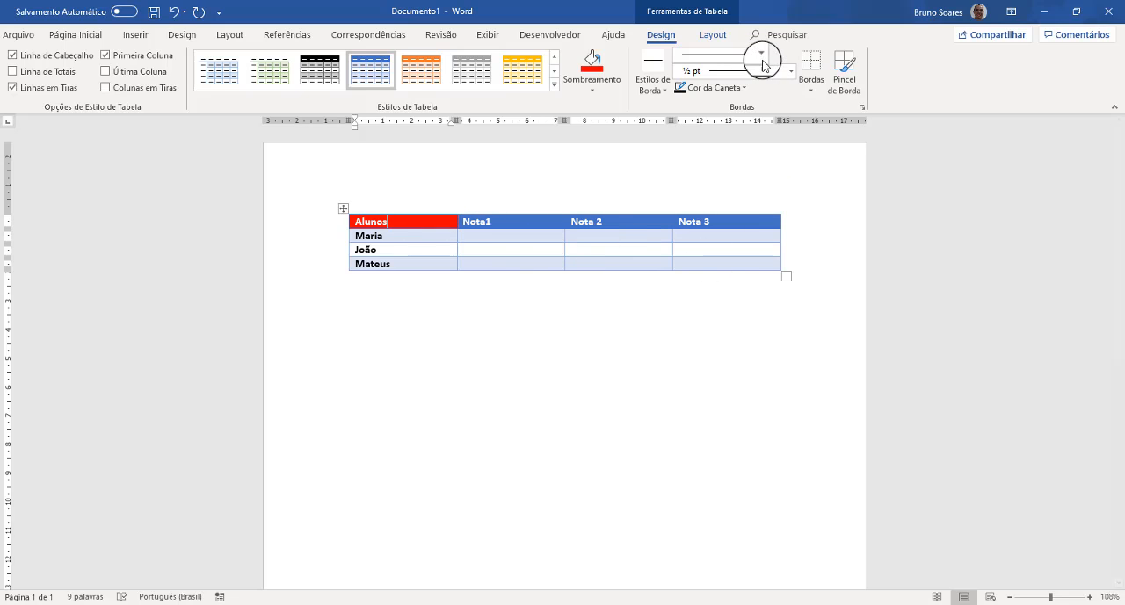
- Paint orange 1 ½ pt theme borders along the top and bottom edges of the header row, then stop border painting
click(650, 87)
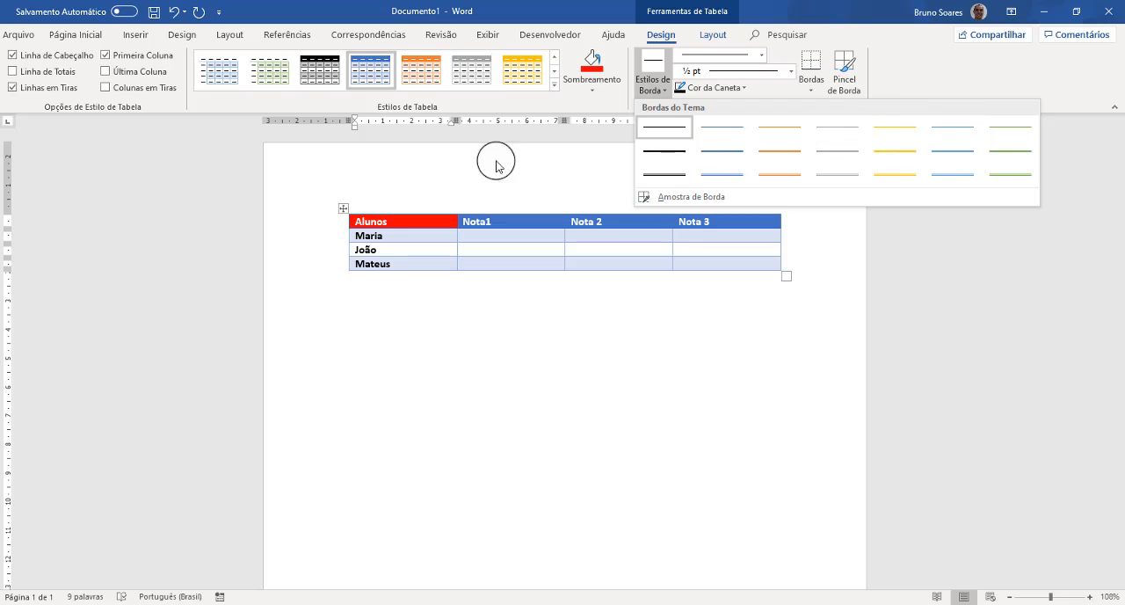
click(344, 208)
click(343, 209)
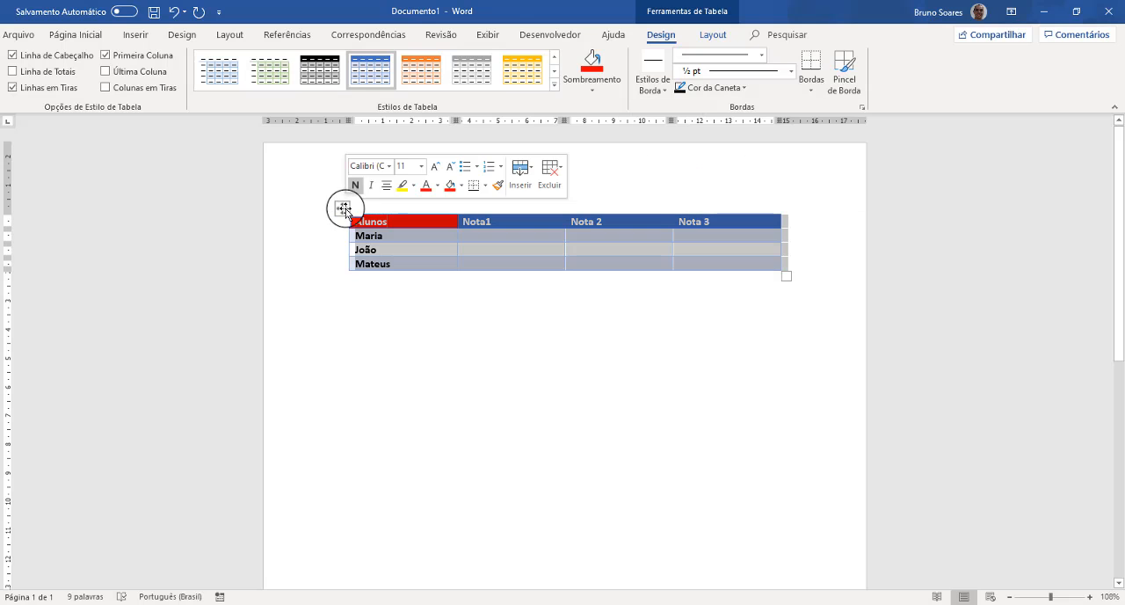
click(651, 85)
click(780, 151)
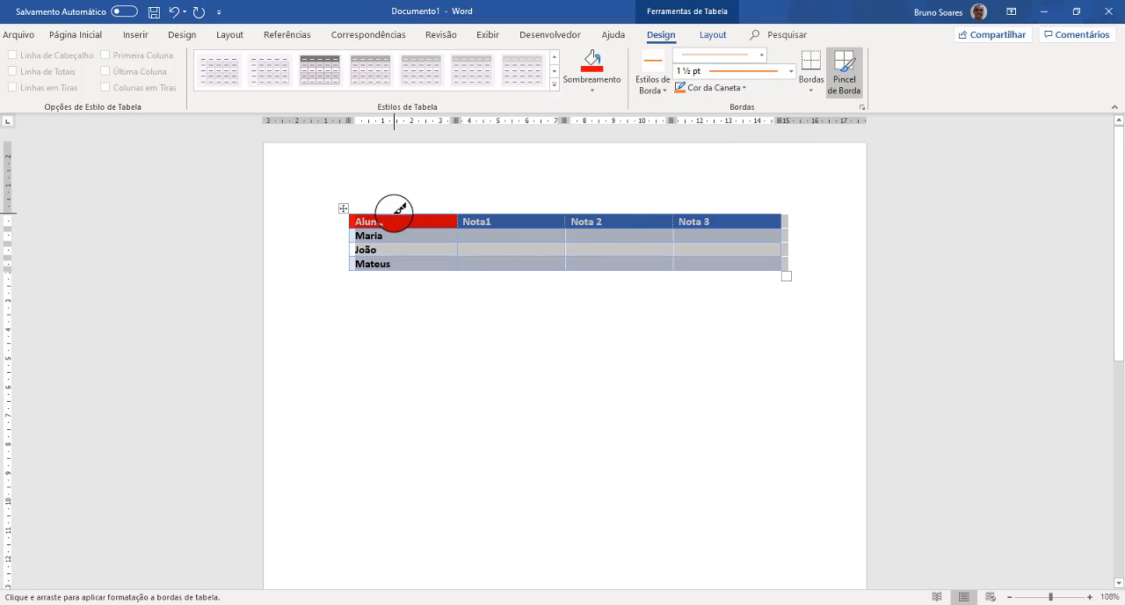
drag(400, 214, 408, 214)
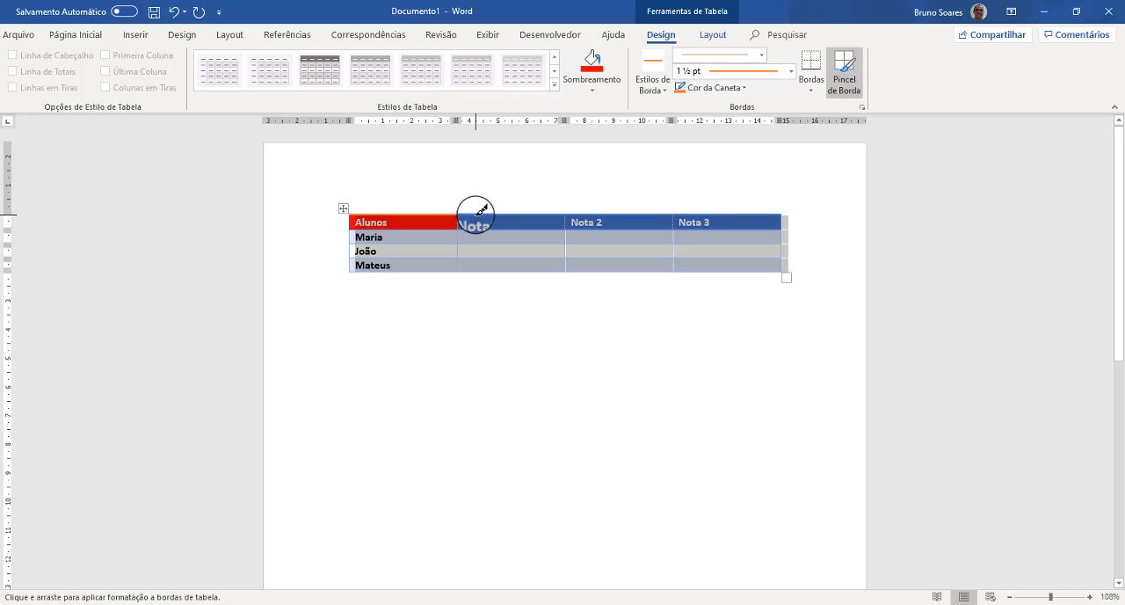
mouse_move(387, 262)
mouse_down()
mouse_move(451, 280)
mouse_move(462, 269)
mouse_up()
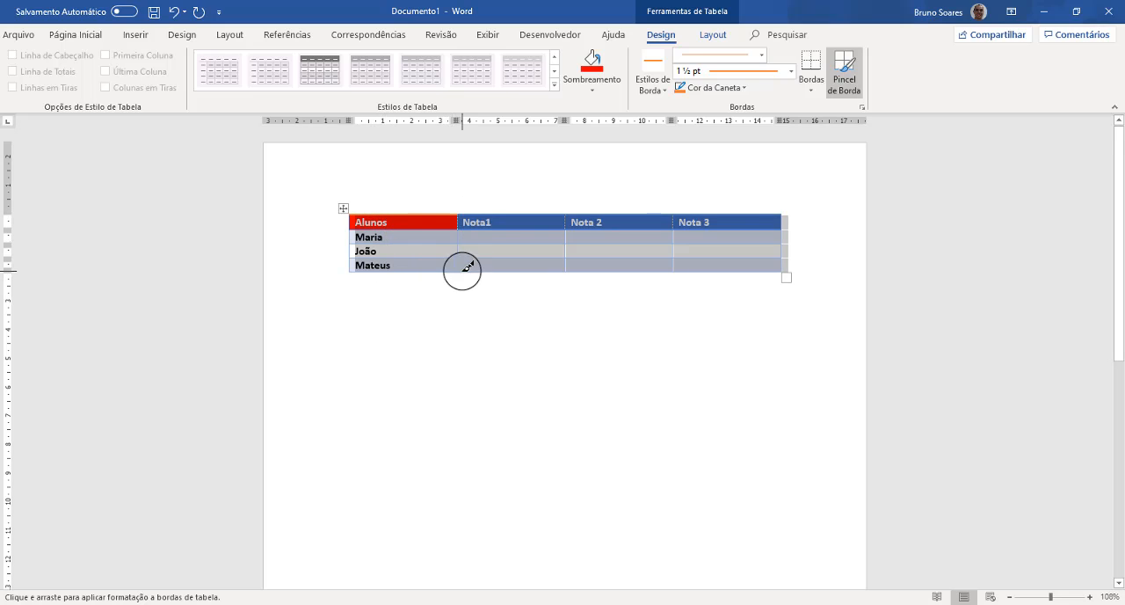
click(520, 229)
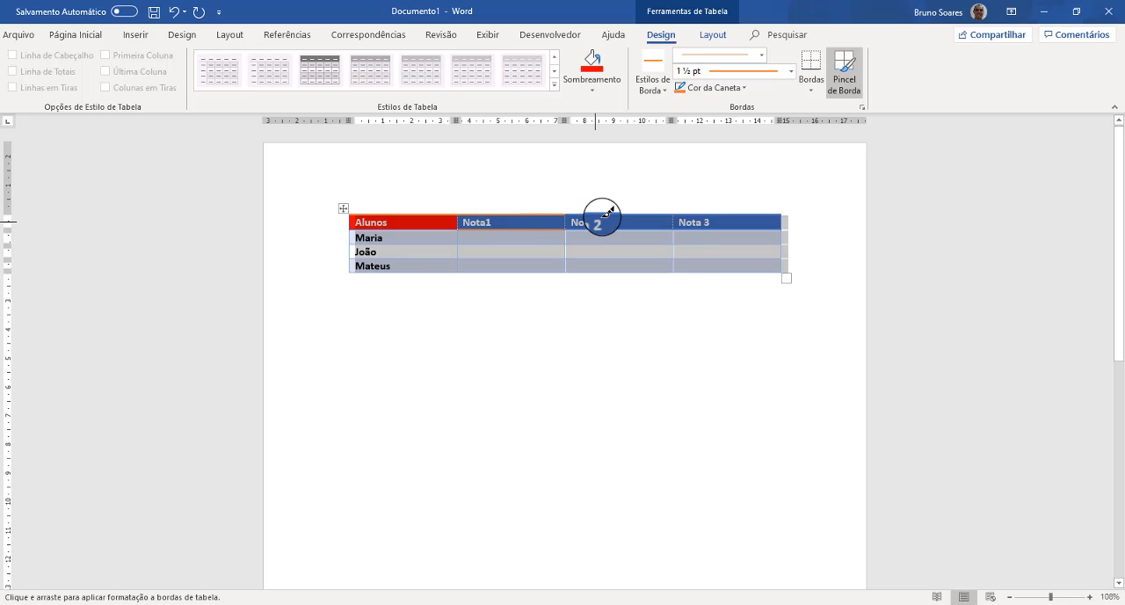
click(709, 222)
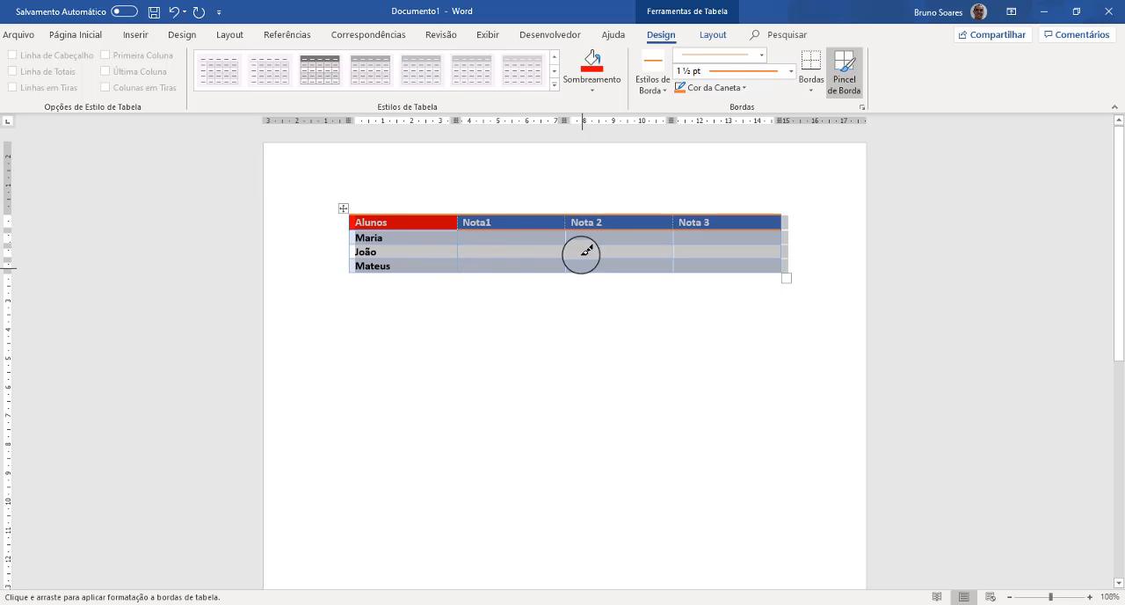
click(842, 84)
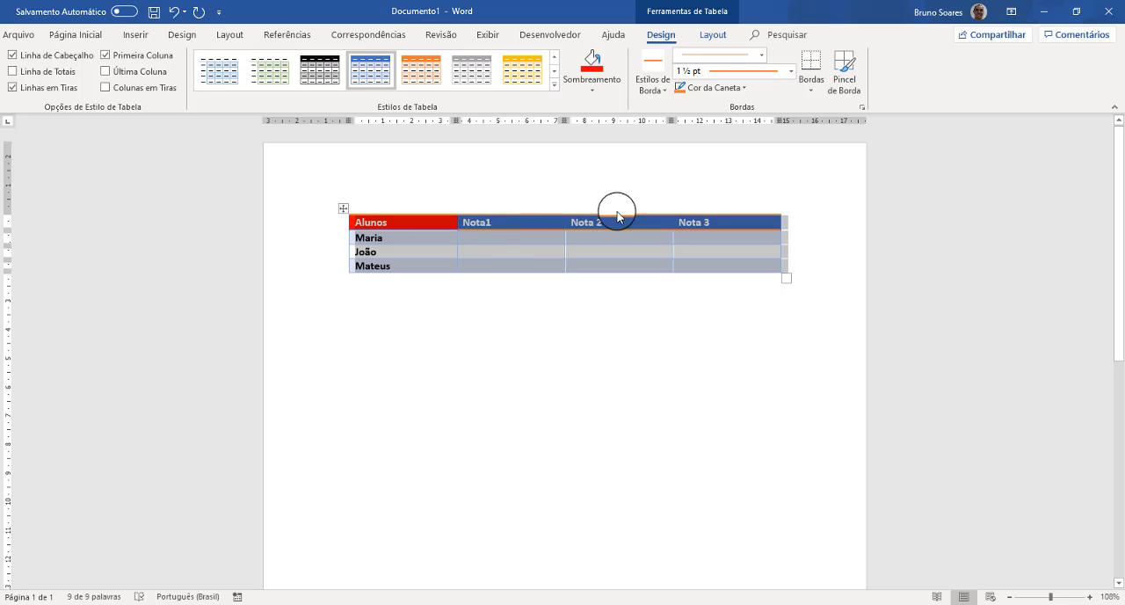
click(651, 70)
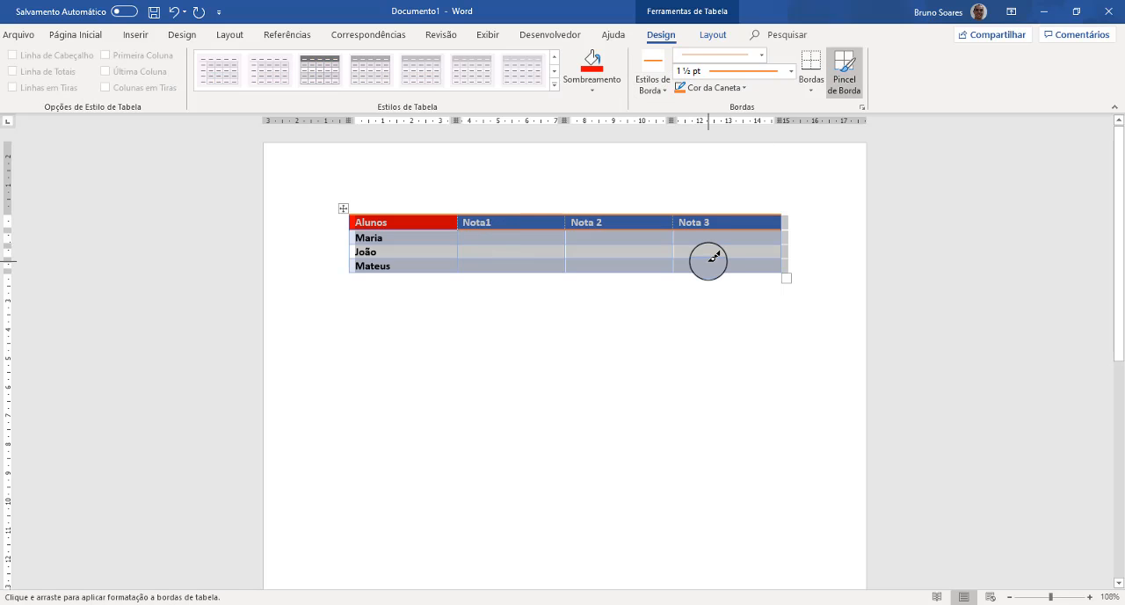
key(Escape)
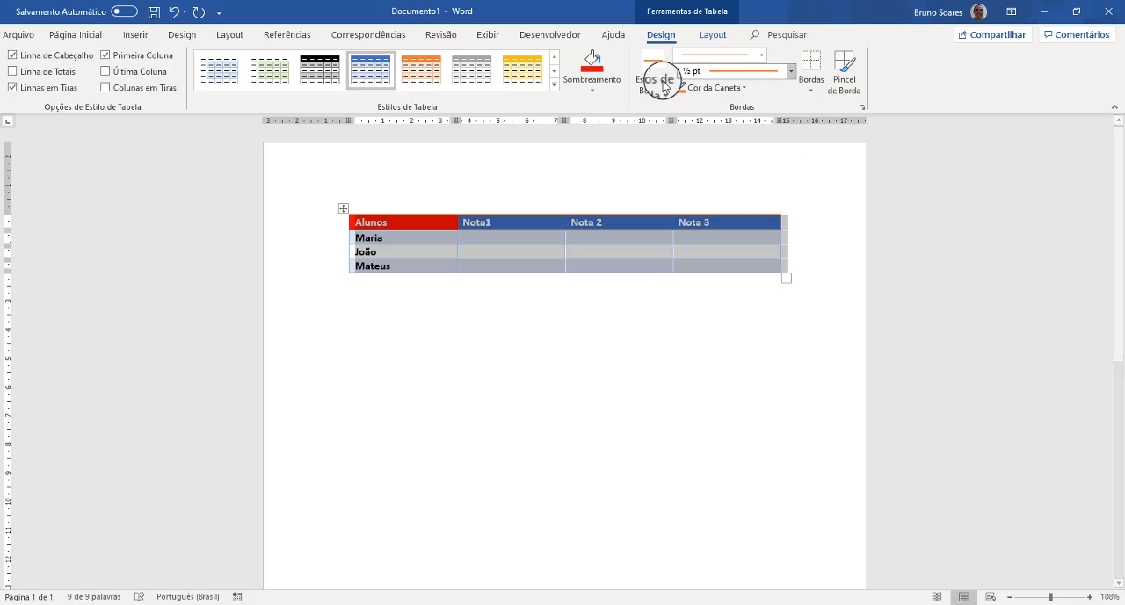
click(503, 250)
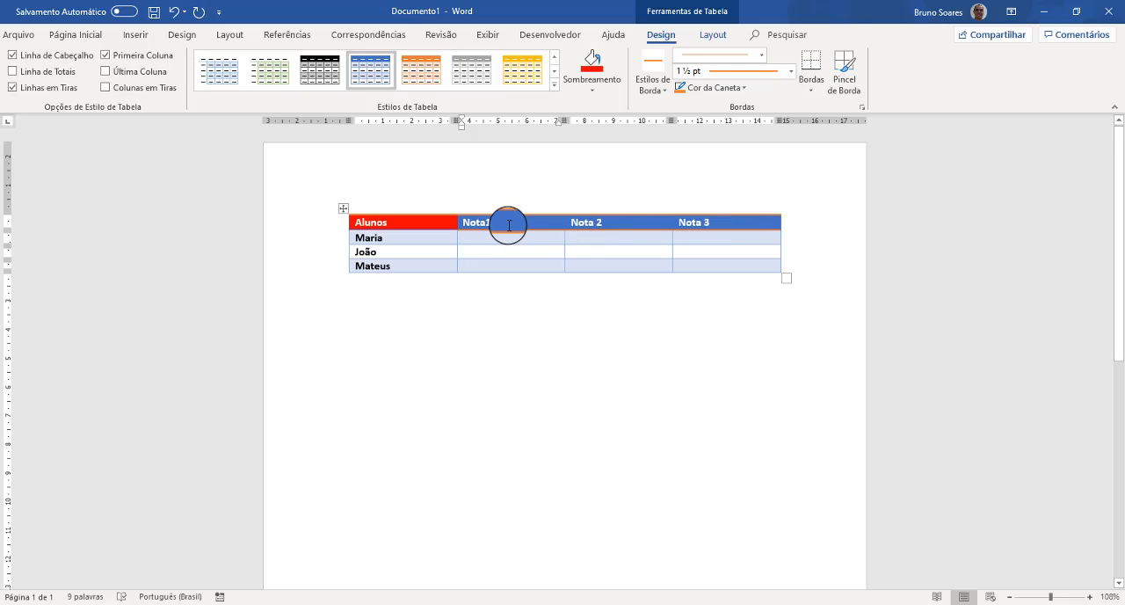
click(790, 72)
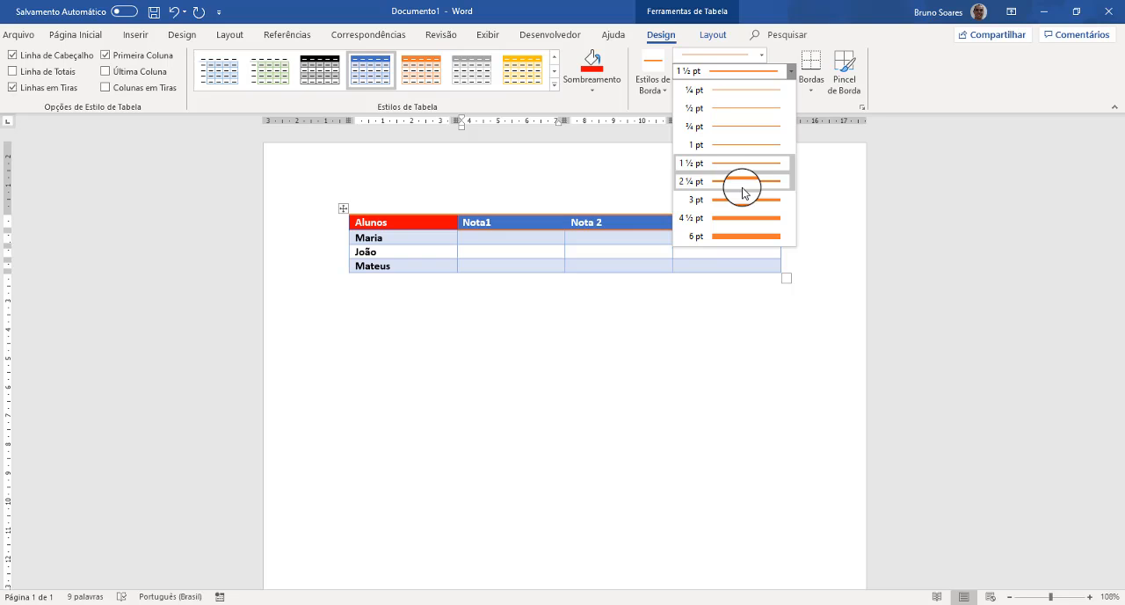
click(791, 76)
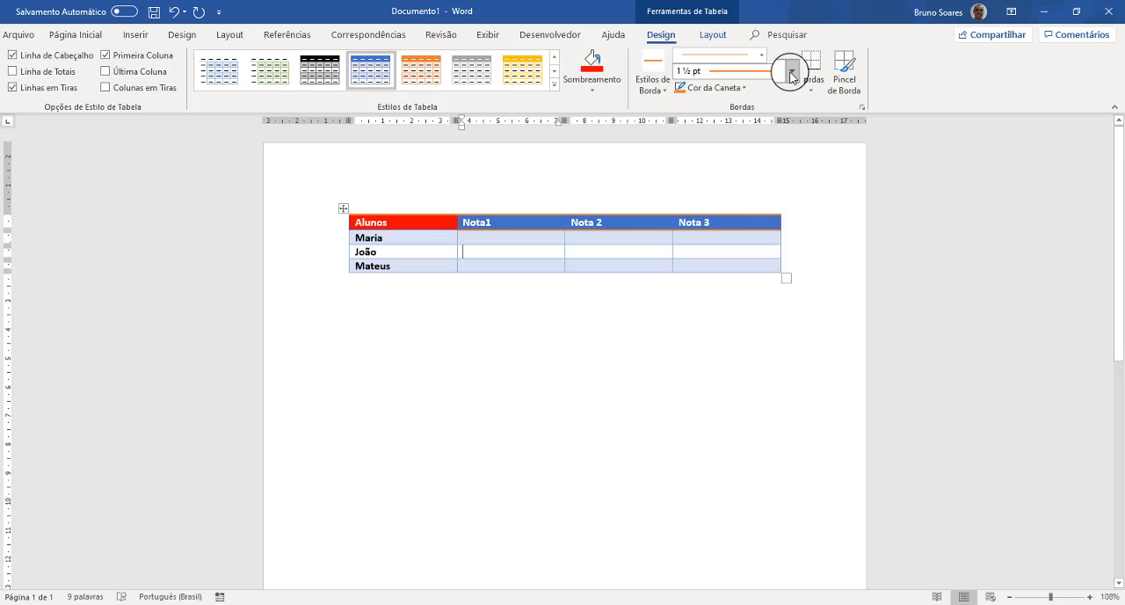
- Give the whole table borders on all sides with the Todas setting and the 3 pt thick-and-thin line style
click(341, 209)
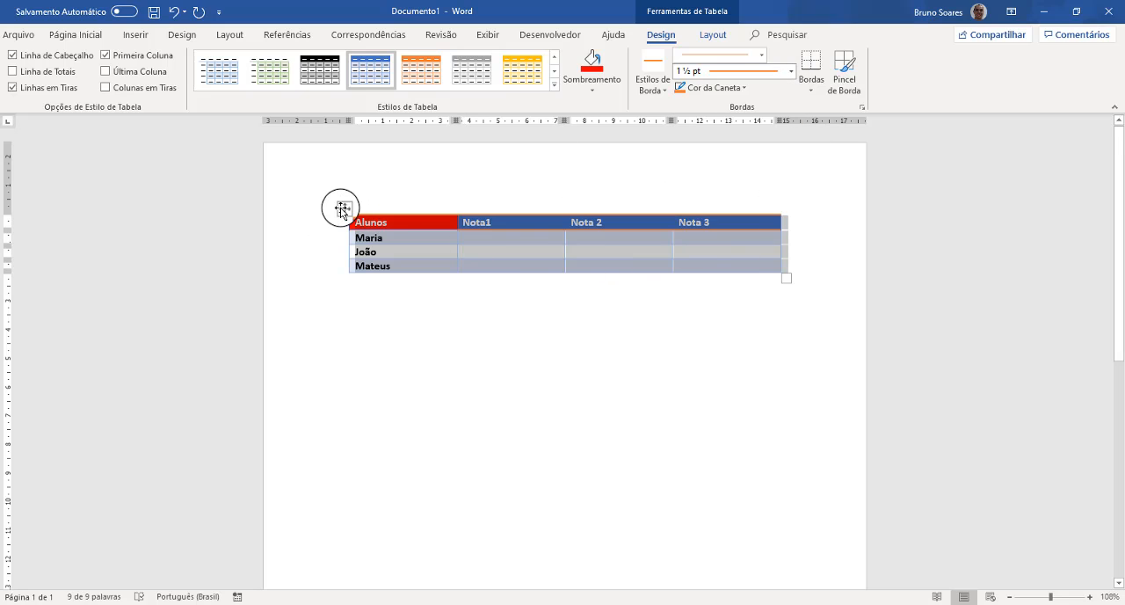
click(810, 89)
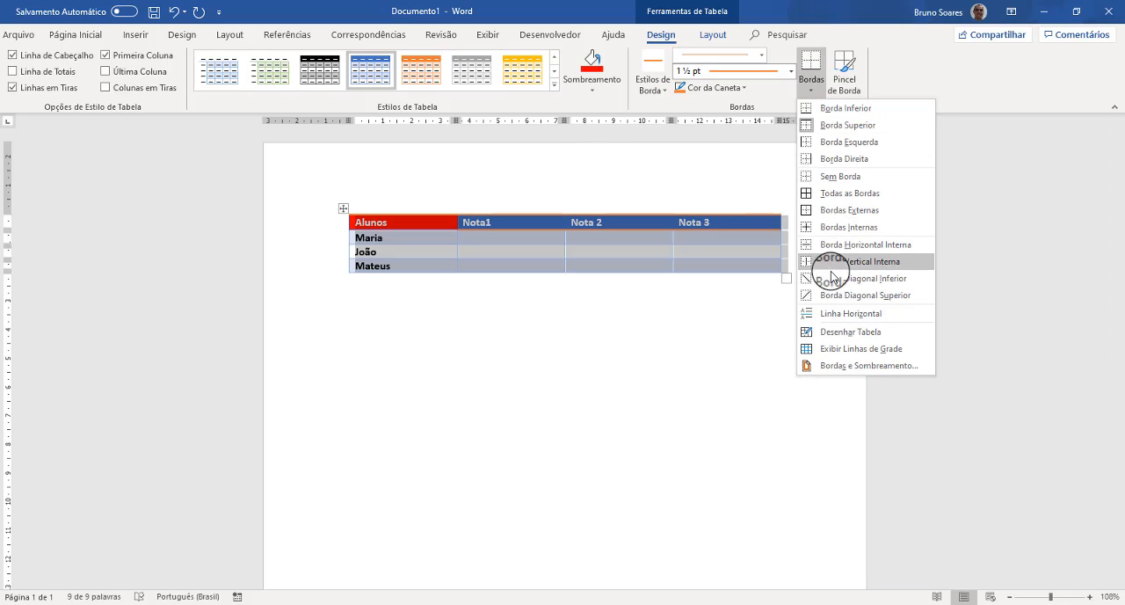
click(818, 367)
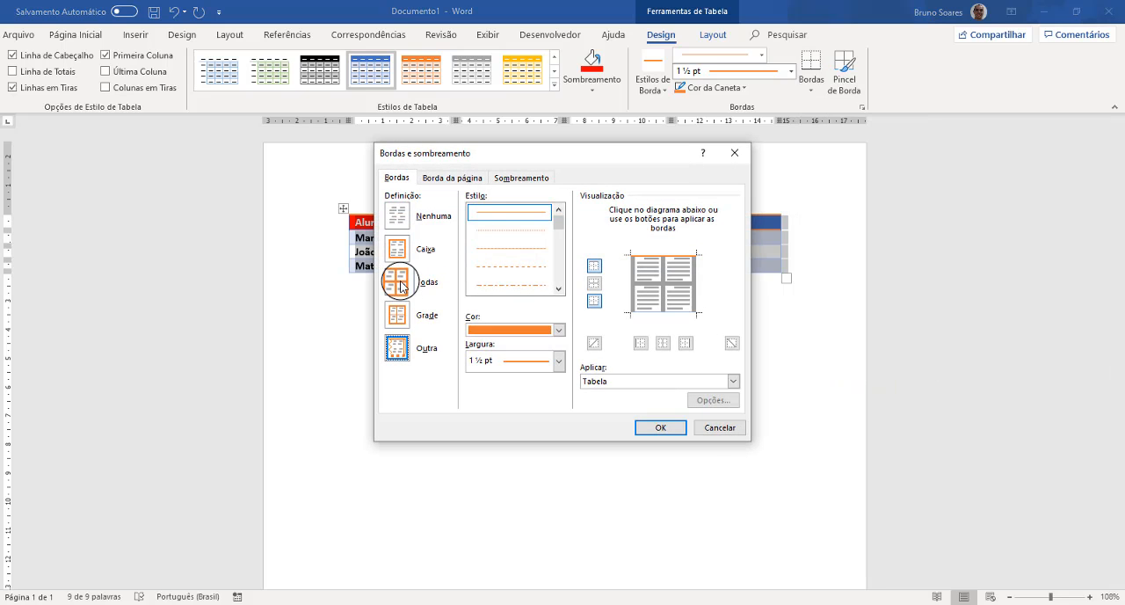
click(395, 280)
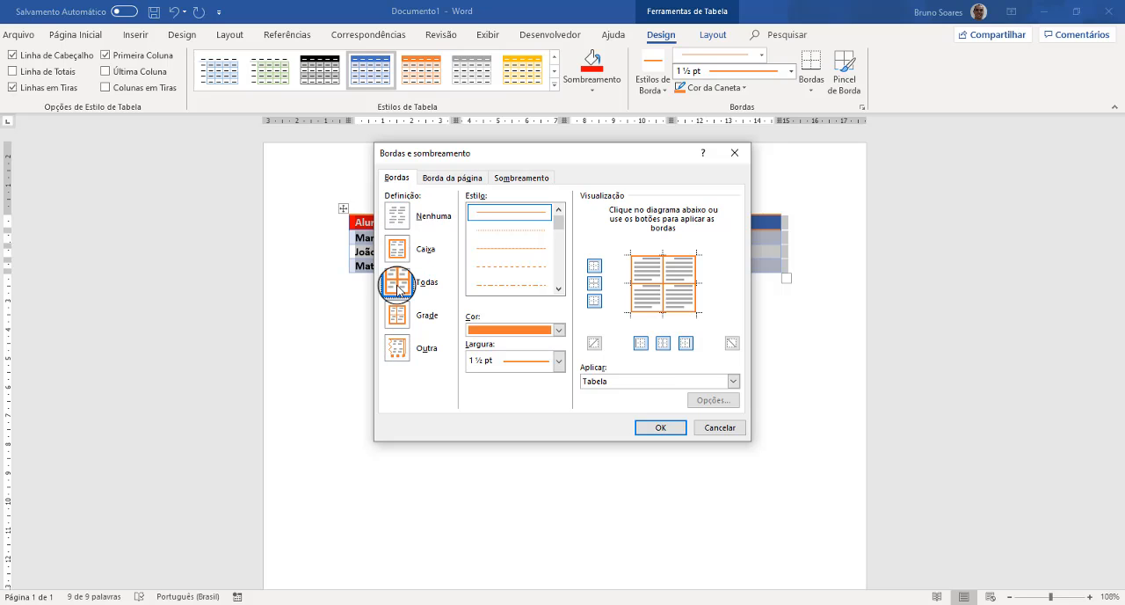
drag(559, 227, 559, 246)
click(533, 214)
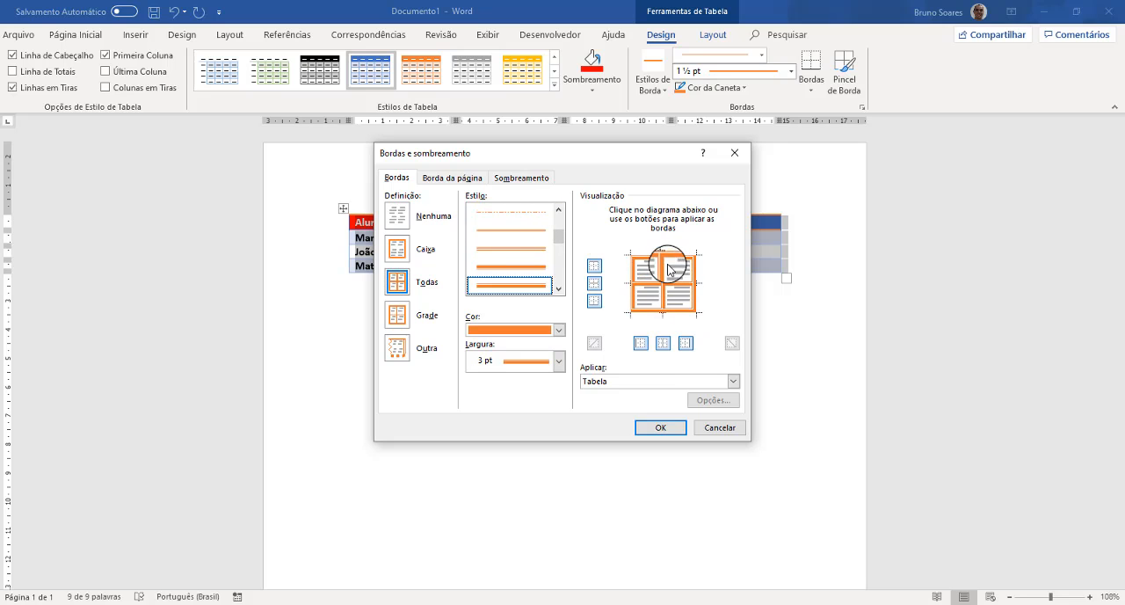
- Set the border colour to blue, apply the borders to the entire table (Tabela), and clear the selection
click(559, 331)
click(520, 377)
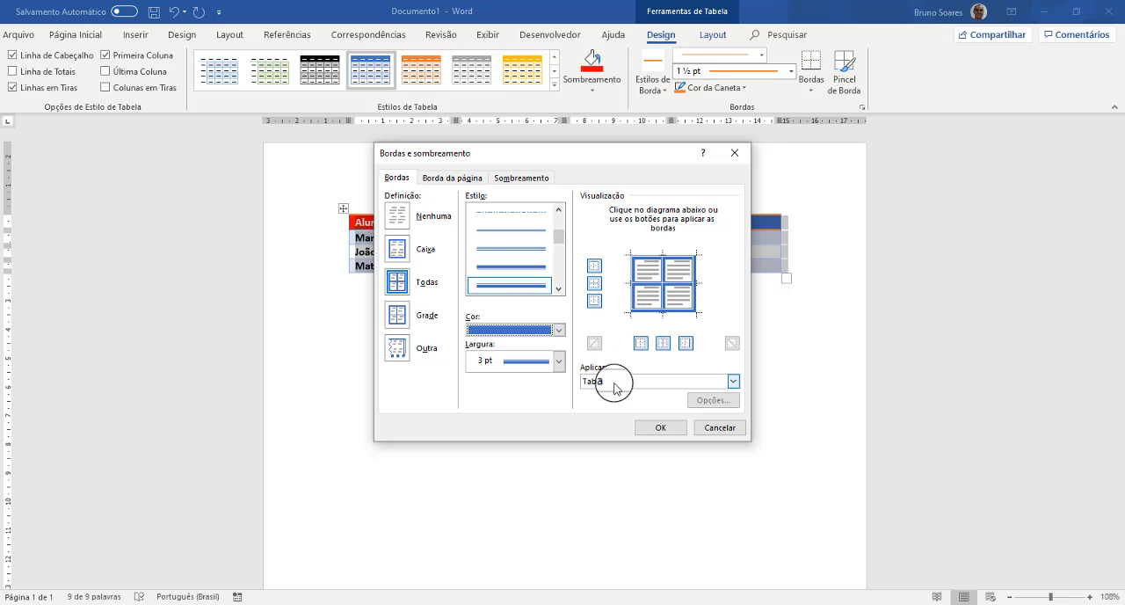
click(733, 381)
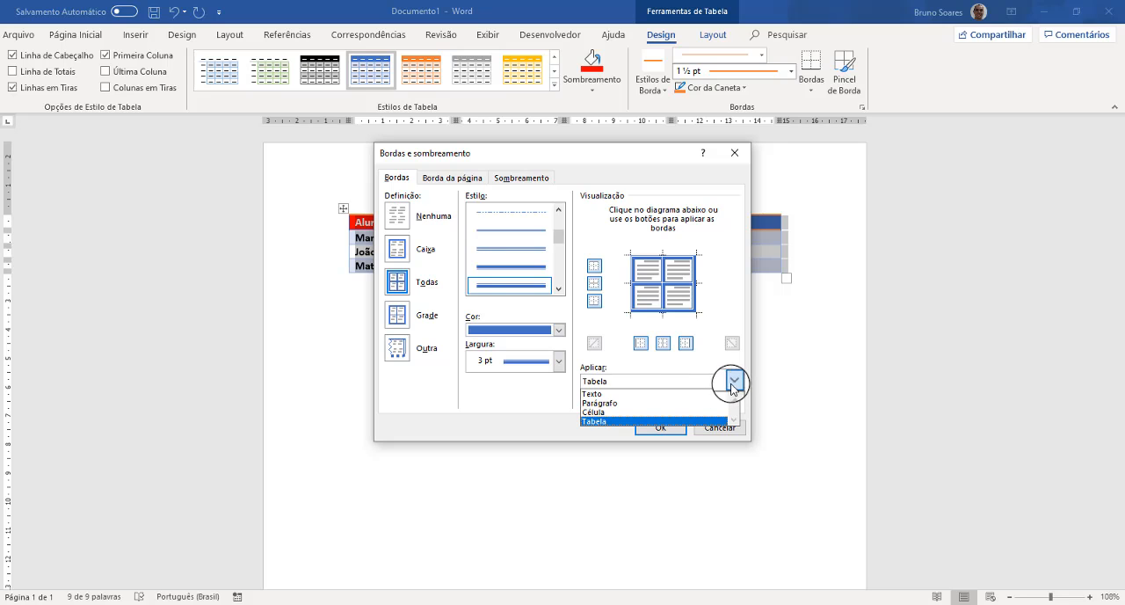
click(593, 420)
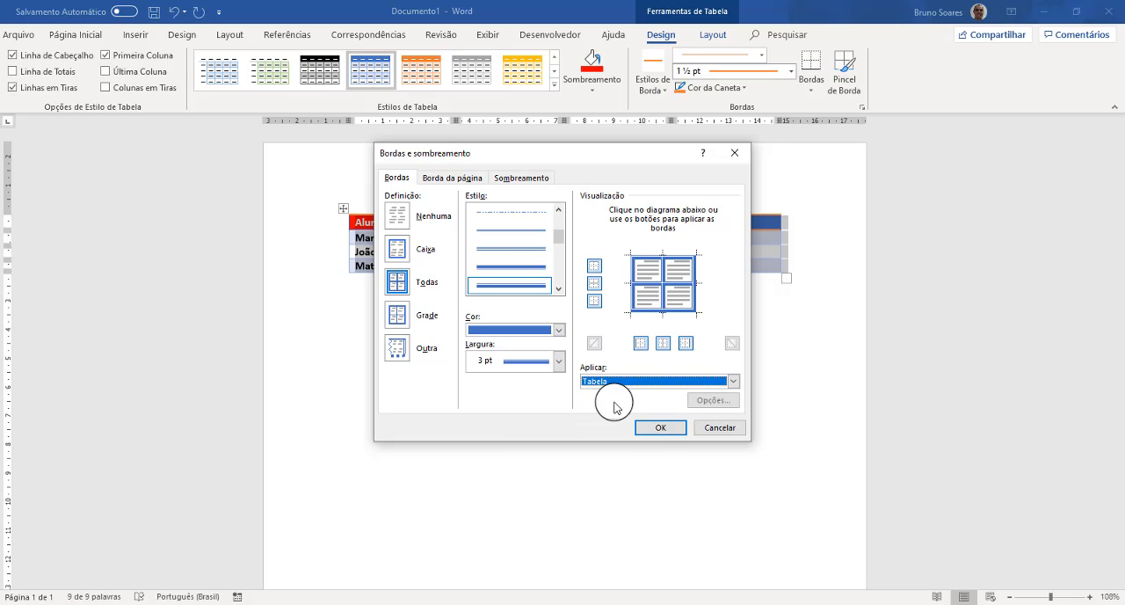
click(660, 428)
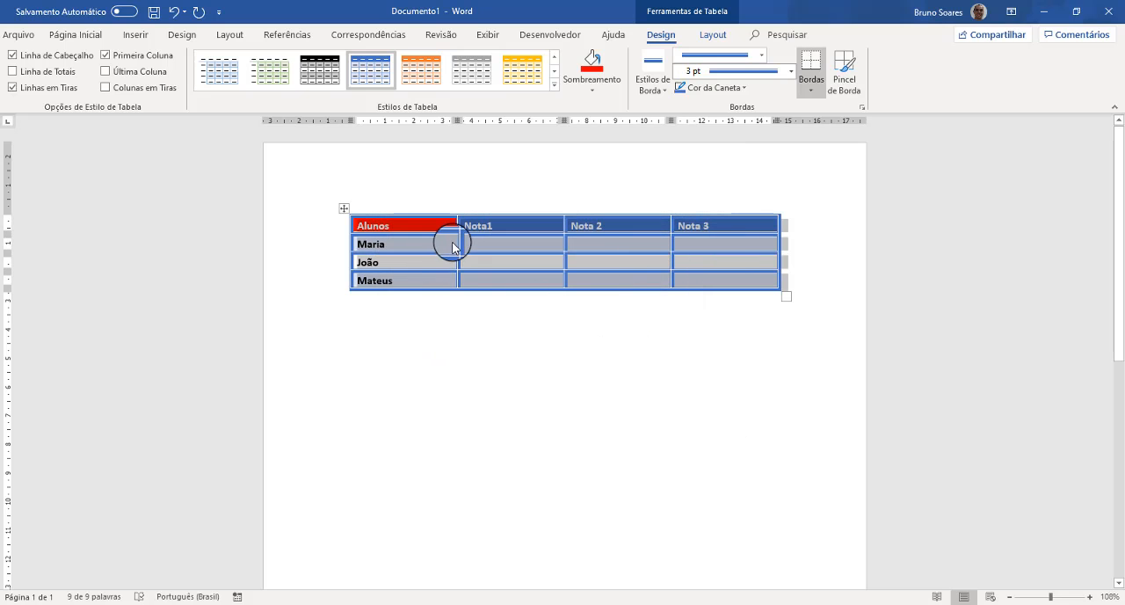
click(467, 180)
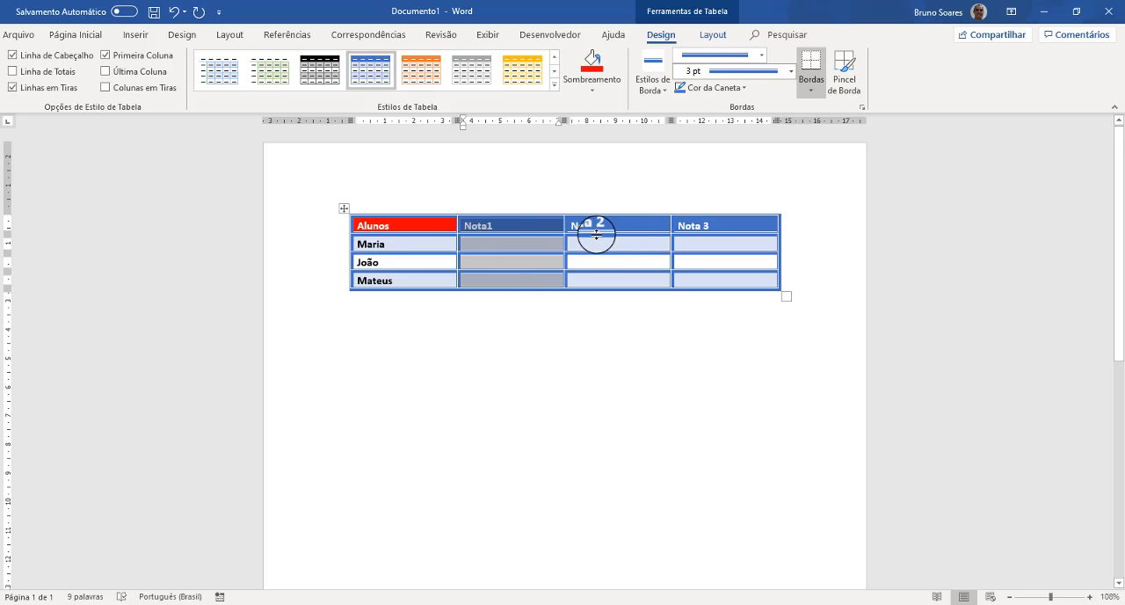
click(606, 260)
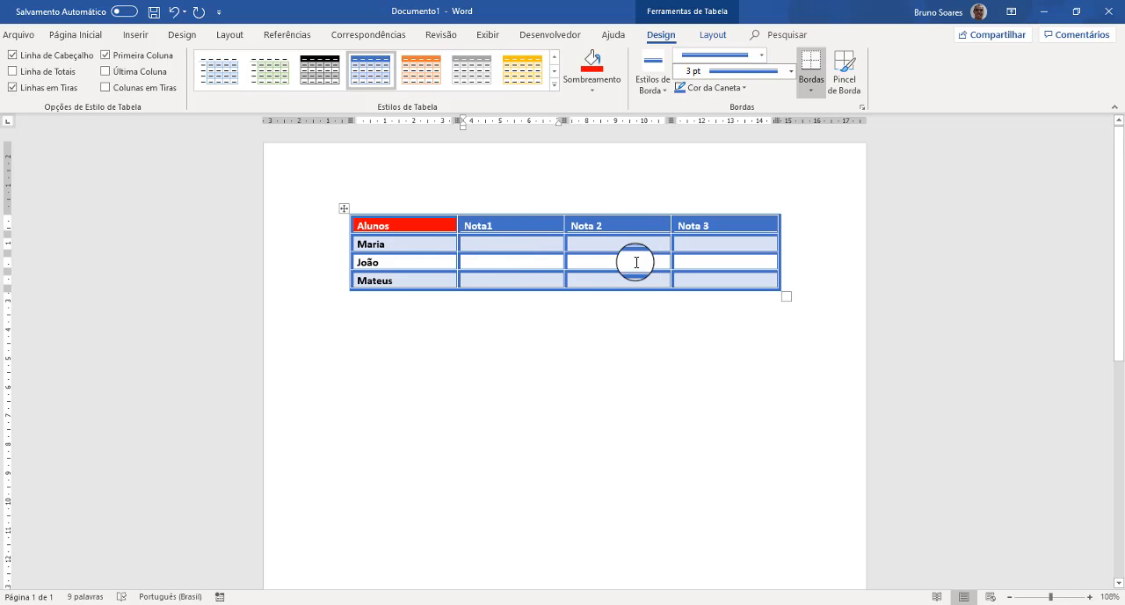
- Insert a row below the last student row and enter another student's first name in its first cell
click(420, 279)
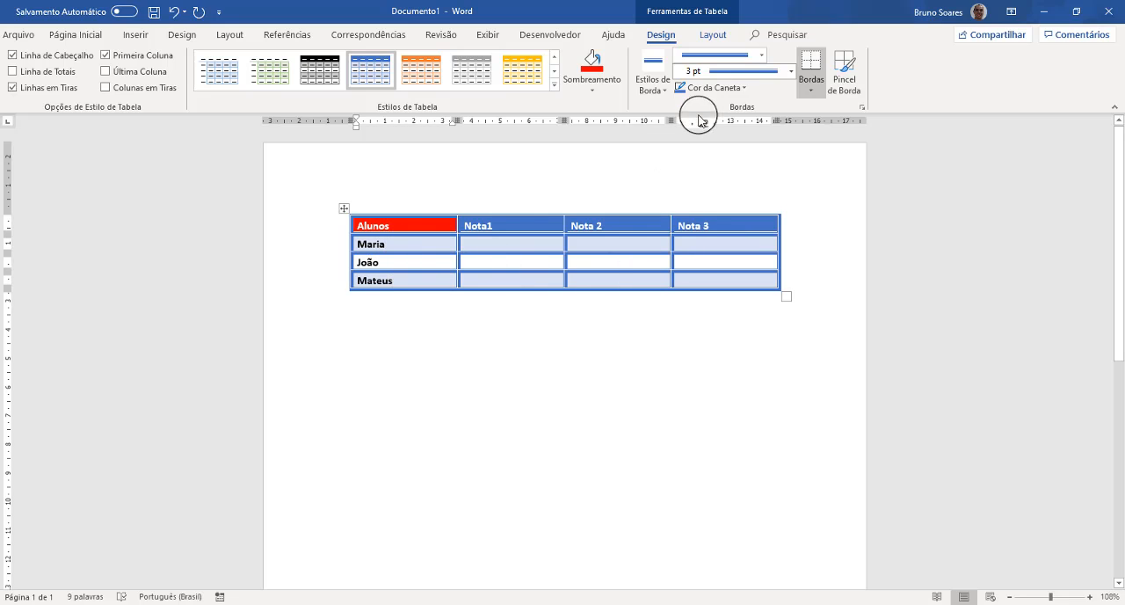
click(710, 35)
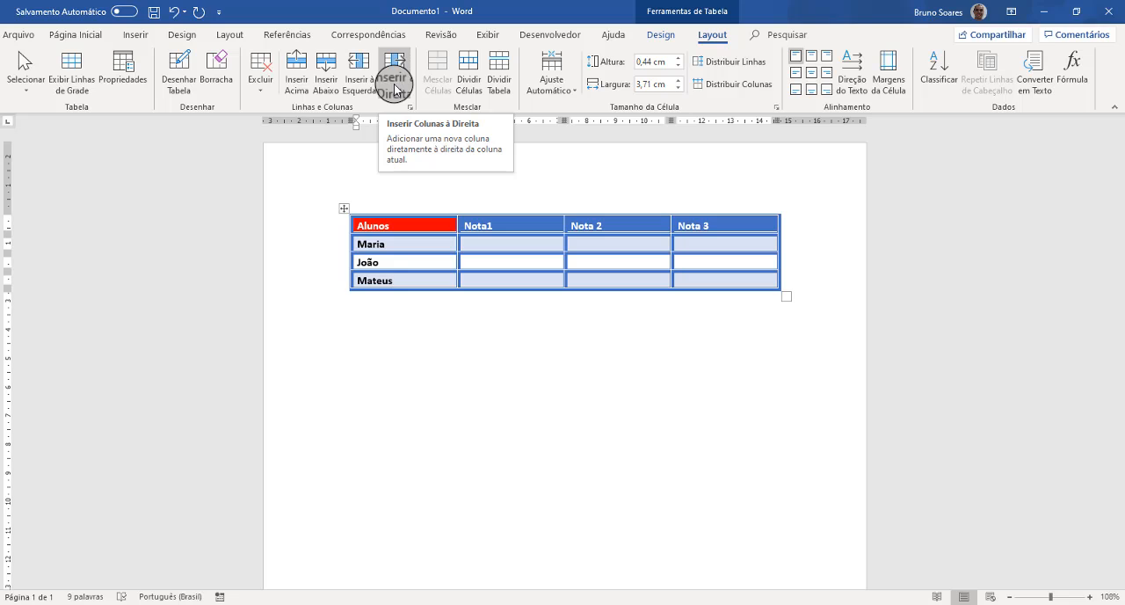
click(398, 281)
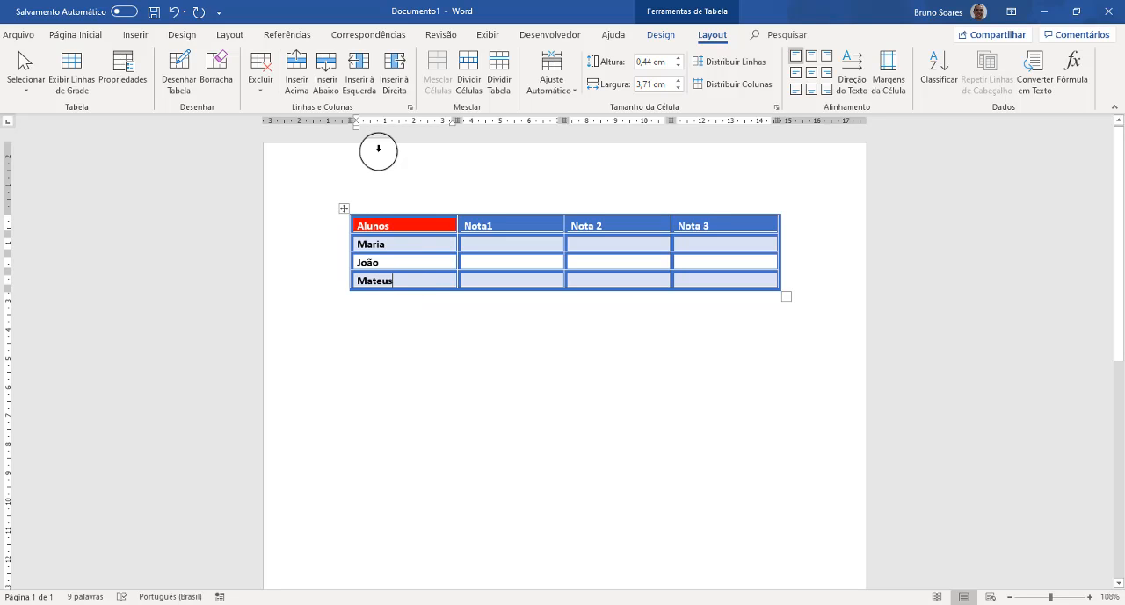
click(326, 75)
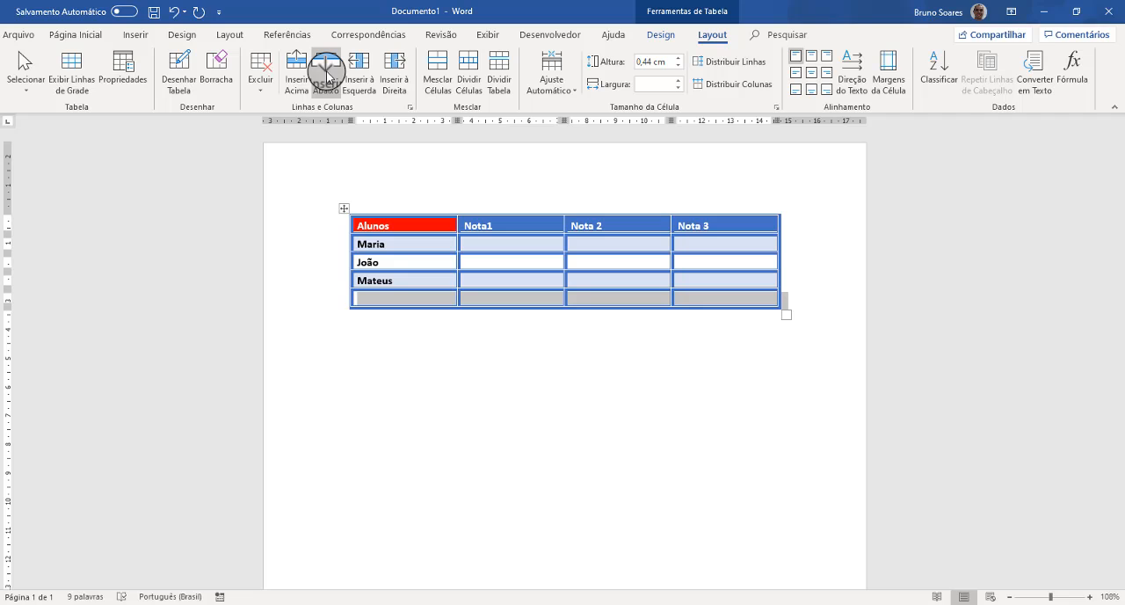
click(375, 301)
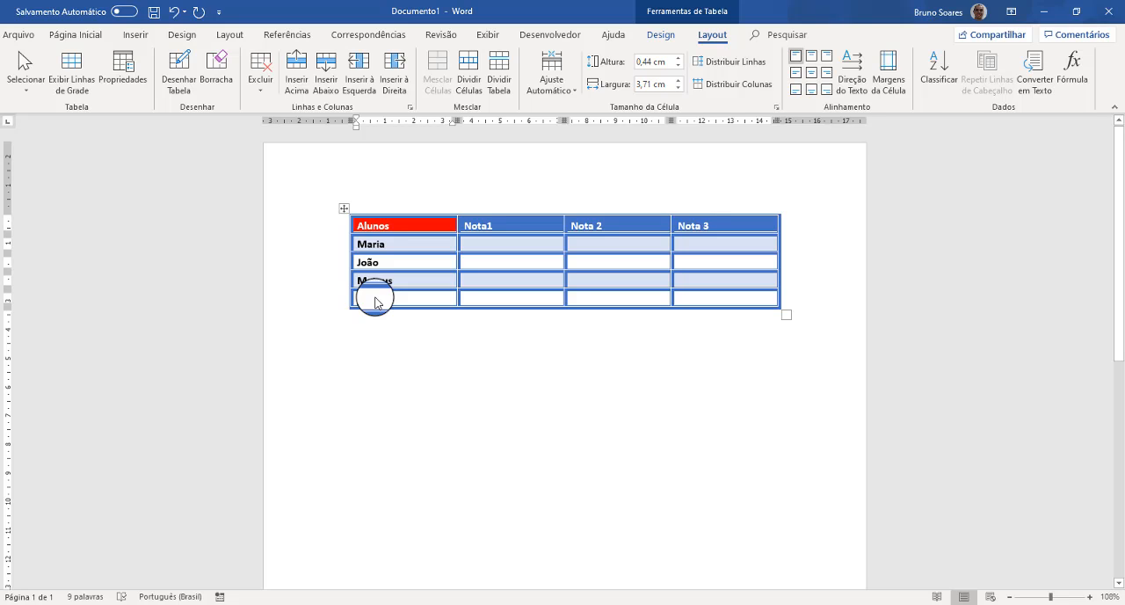
text(ais)
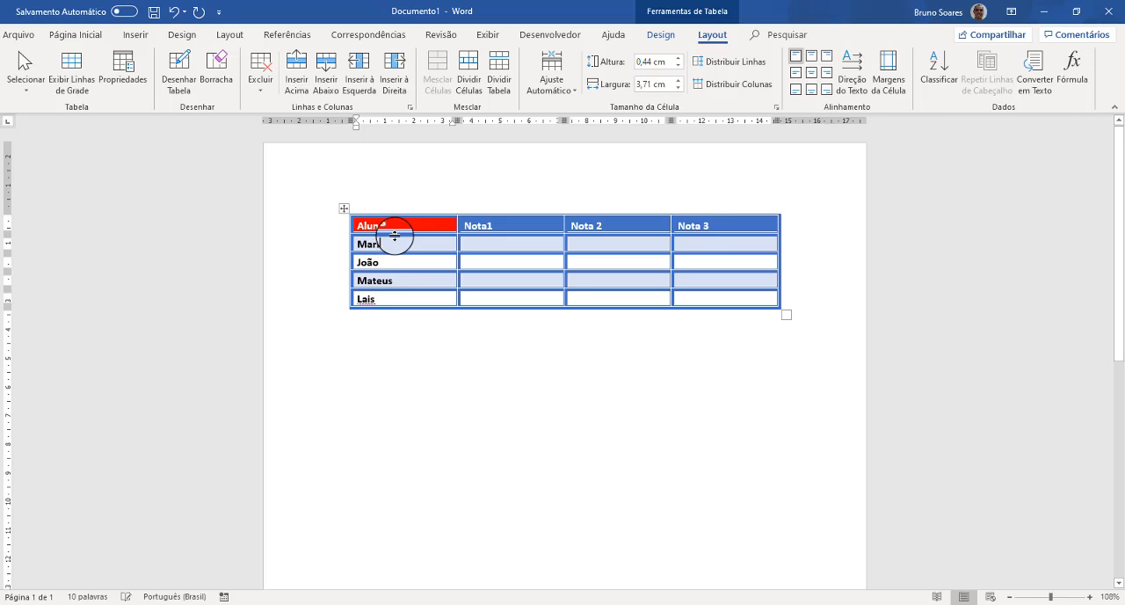
- Insert a new row above the Alunos header row
click(407, 226)
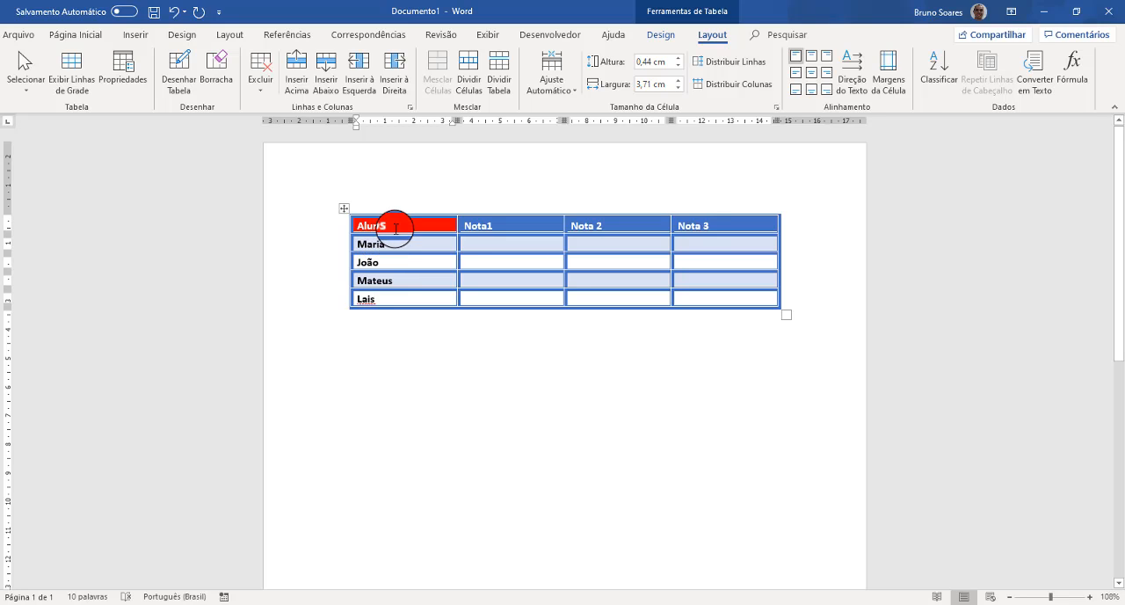
click(408, 226)
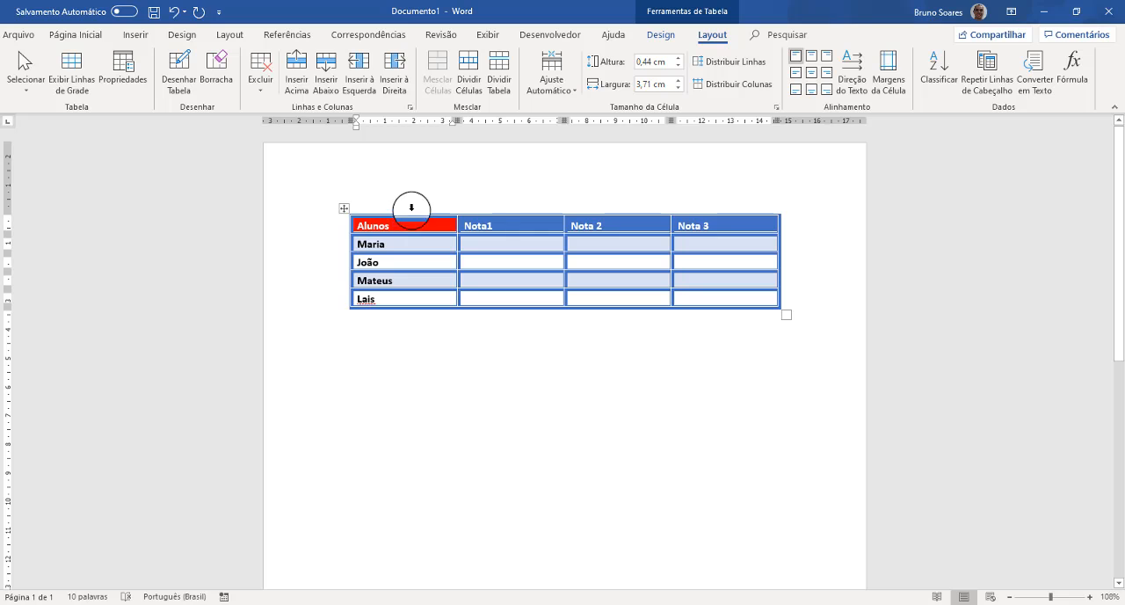
click(360, 231)
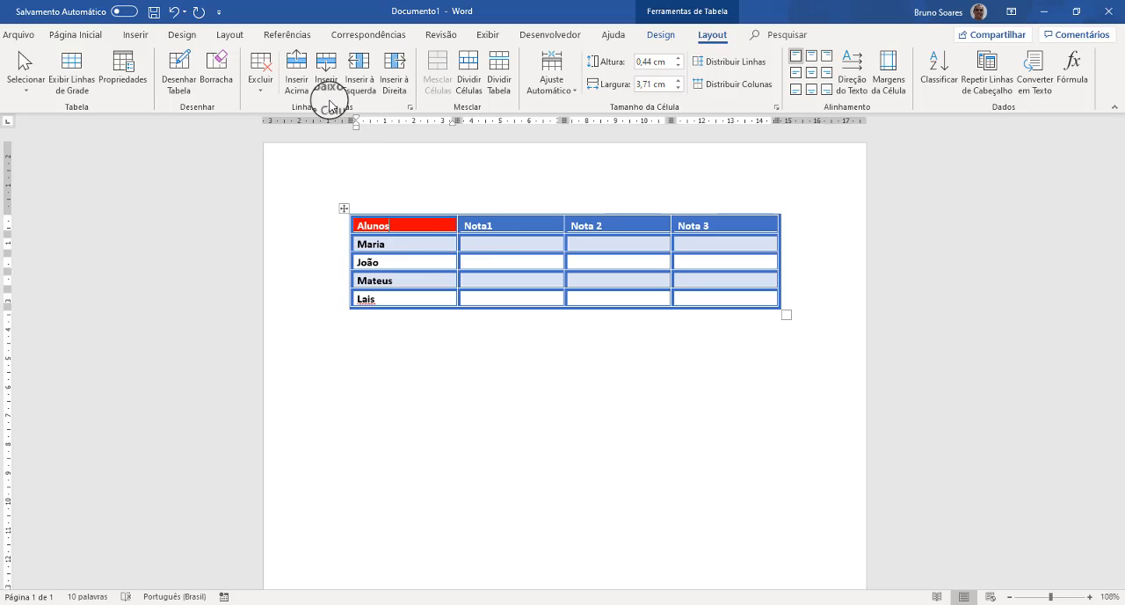
click(295, 86)
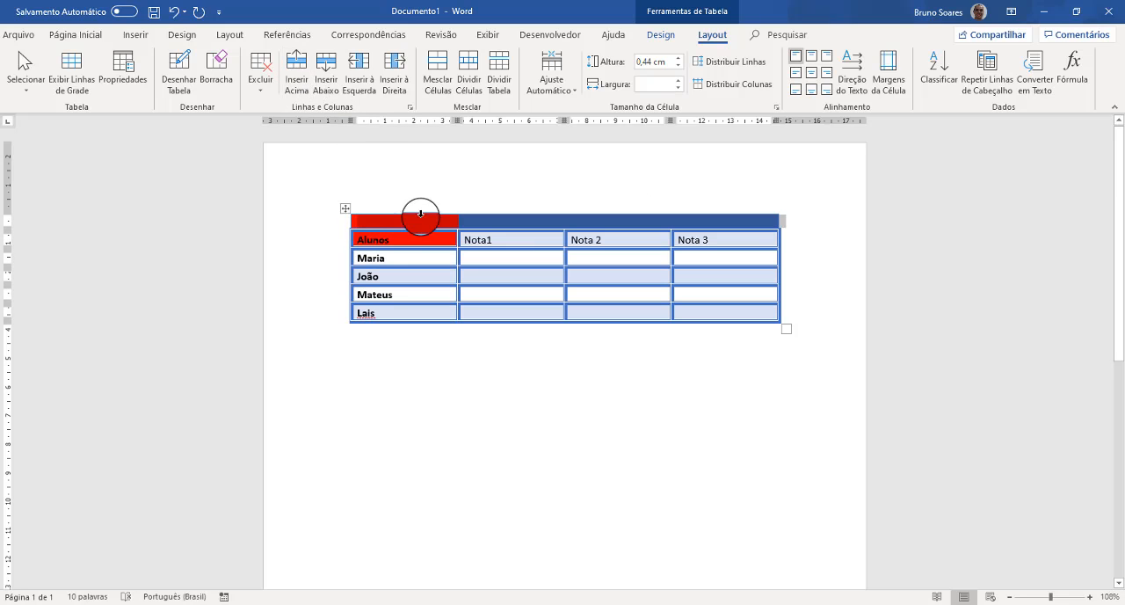
- Enter Notas in the first cell of the new top row, keeping it on a single line
click(426, 227)
drag(449, 218, 740, 217)
click(452, 221)
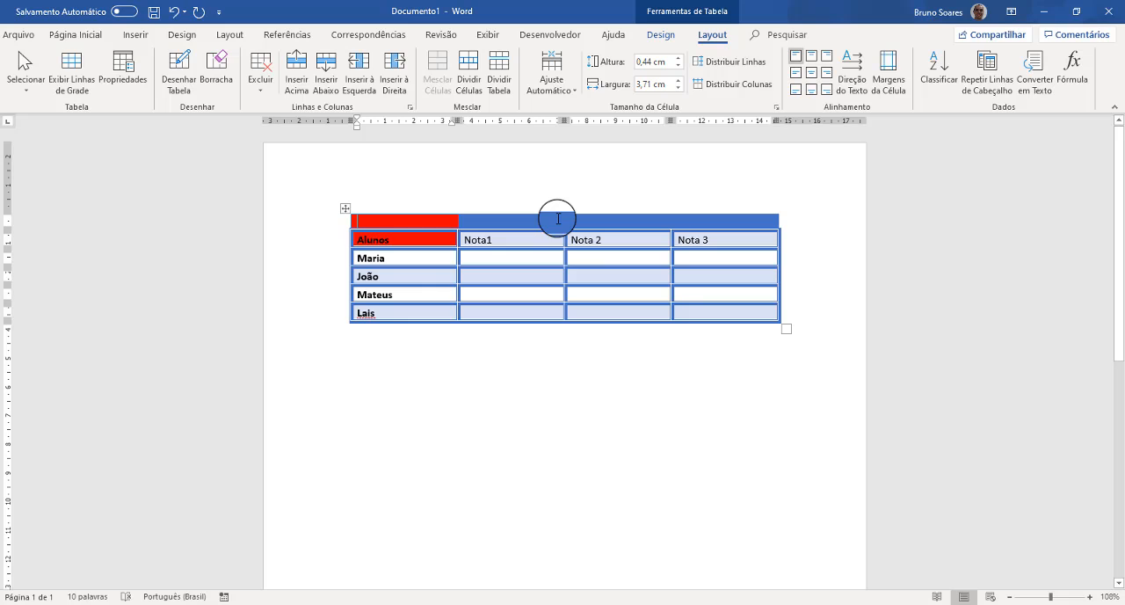
text(N)
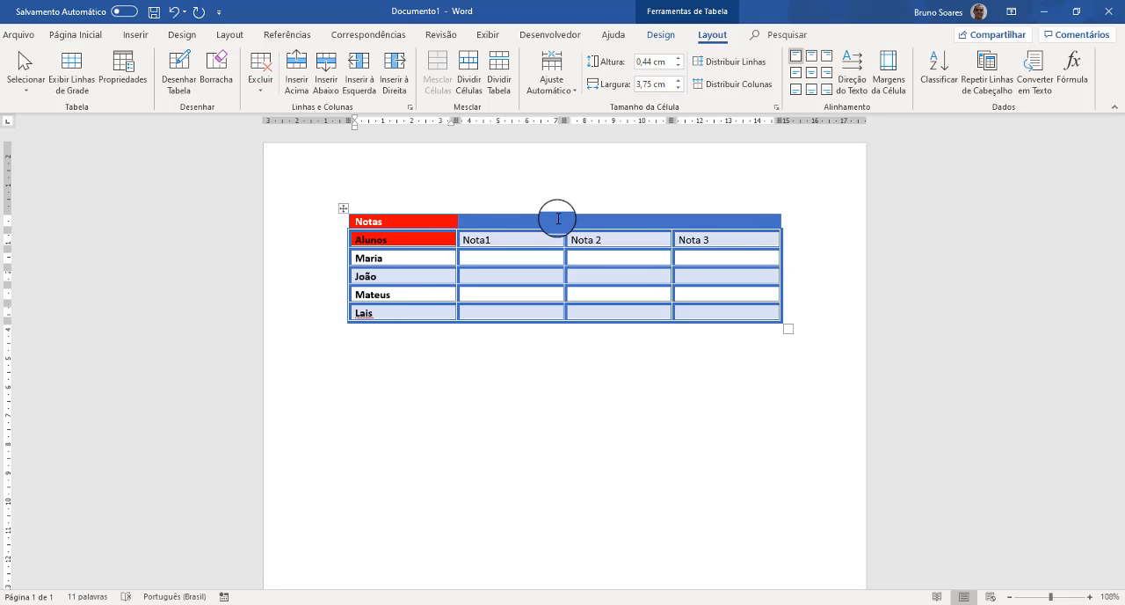
text(otas)
key(Return)
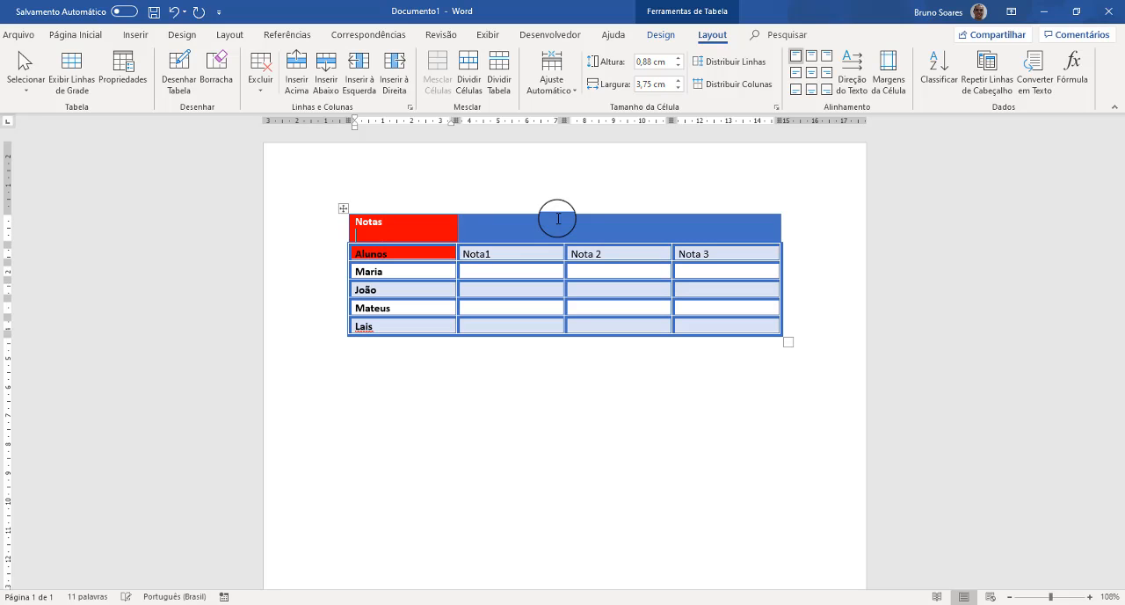
key(BackSpace)
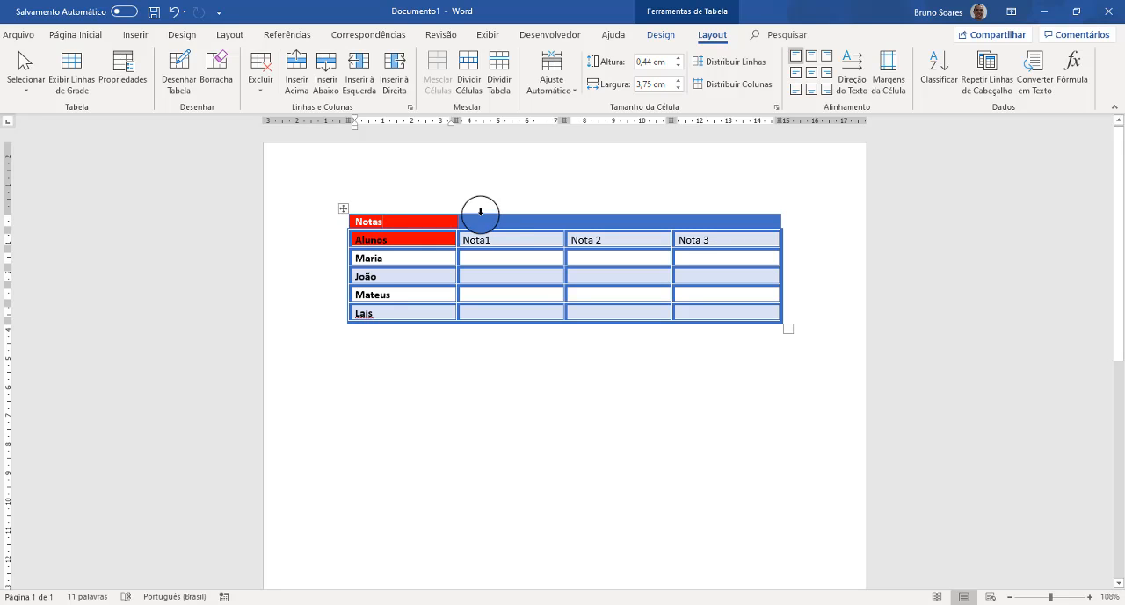
- Delete the last student row at the end of the table
click(387, 312)
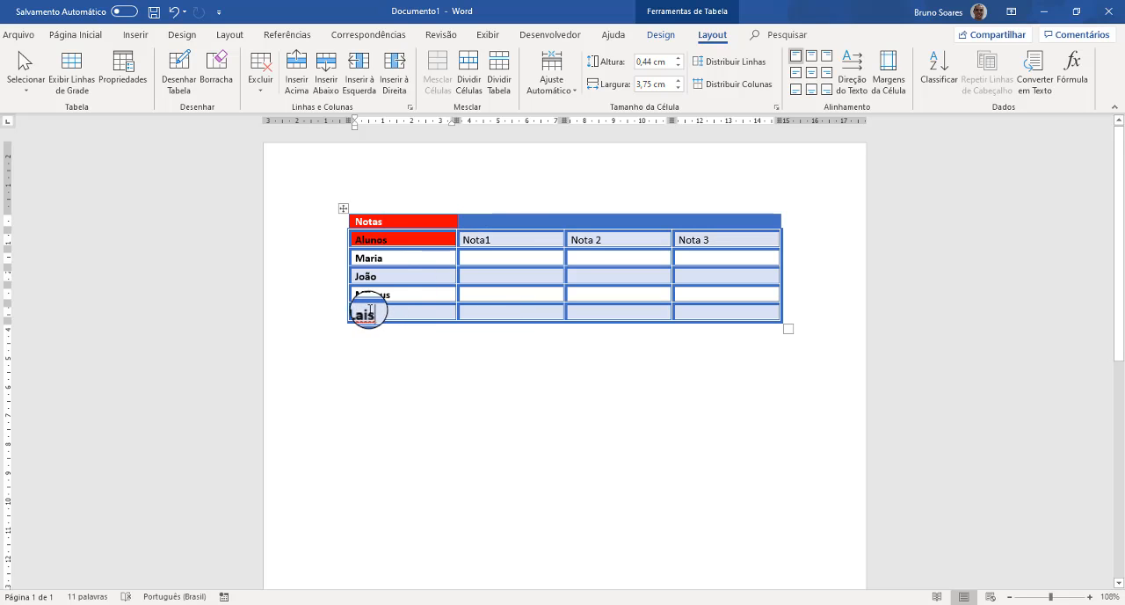
click(260, 95)
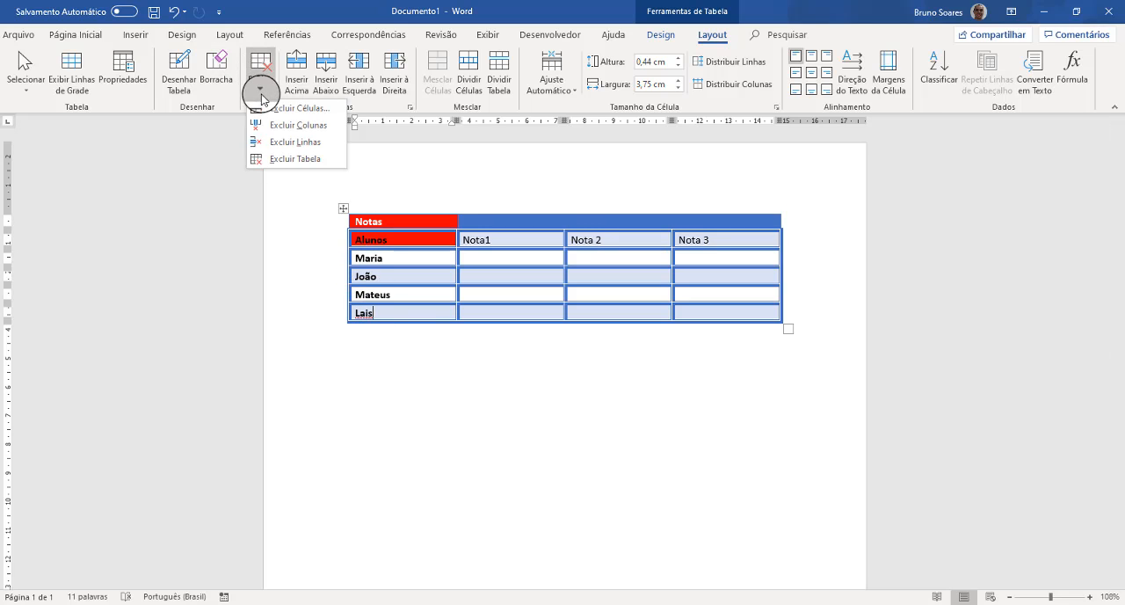
click(299, 144)
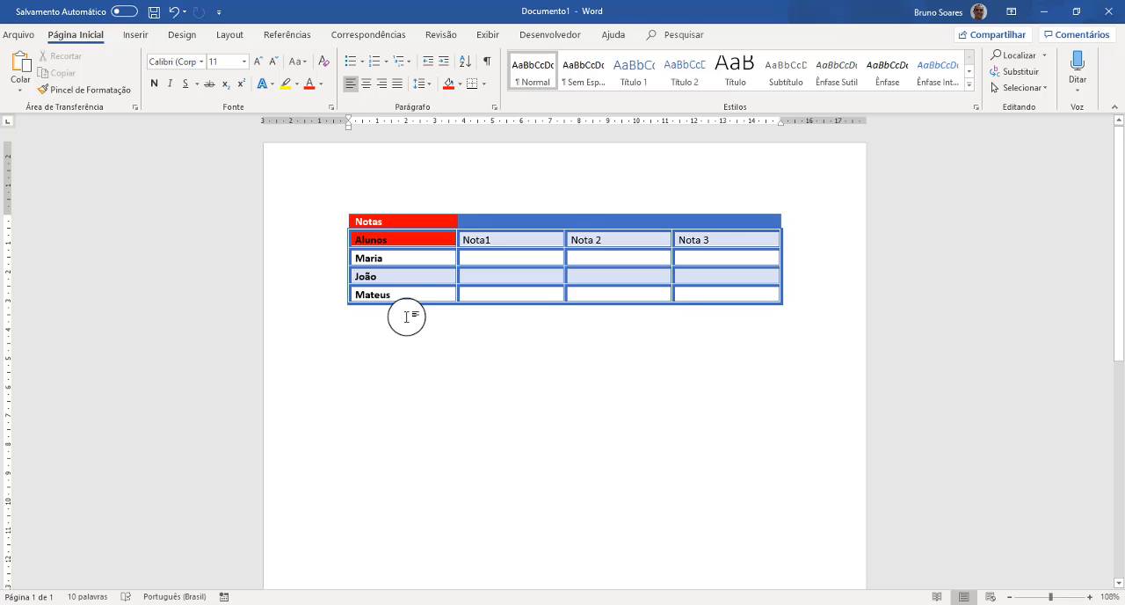
- Insert a new column to the right of the Nota 3 column
click(757, 241)
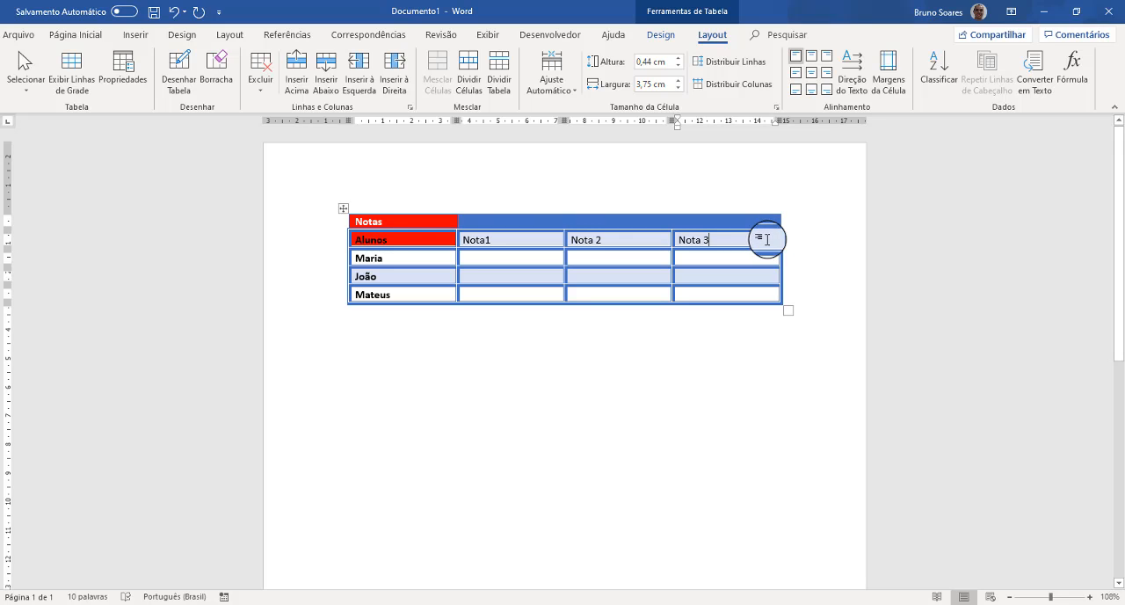
click(390, 76)
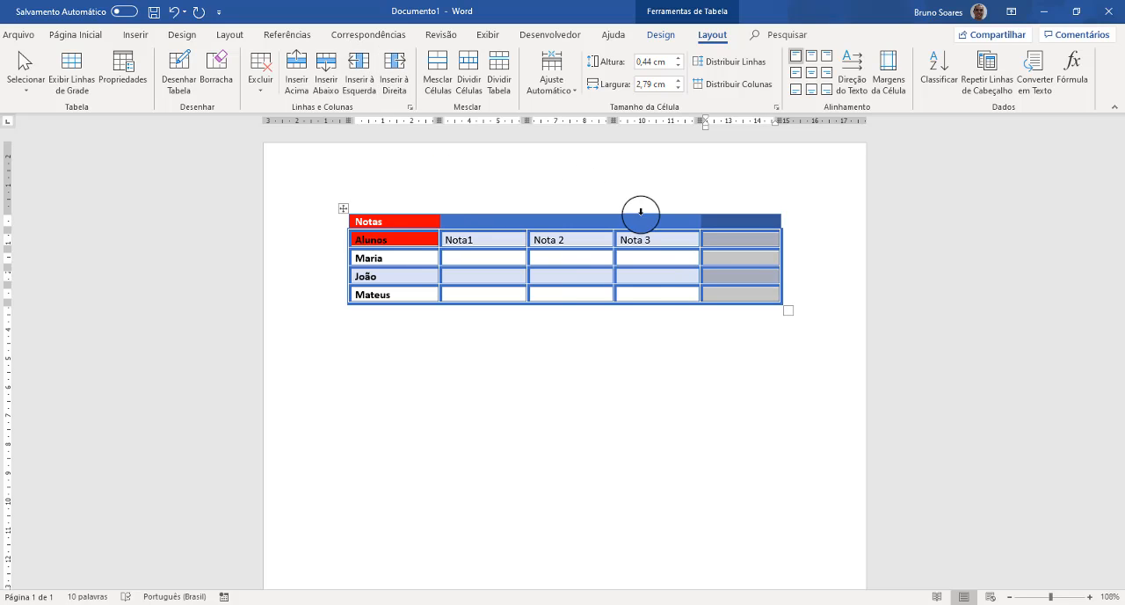
- Enter Nota 4 as the heading of the new last column in the Alunos row
click(718, 246)
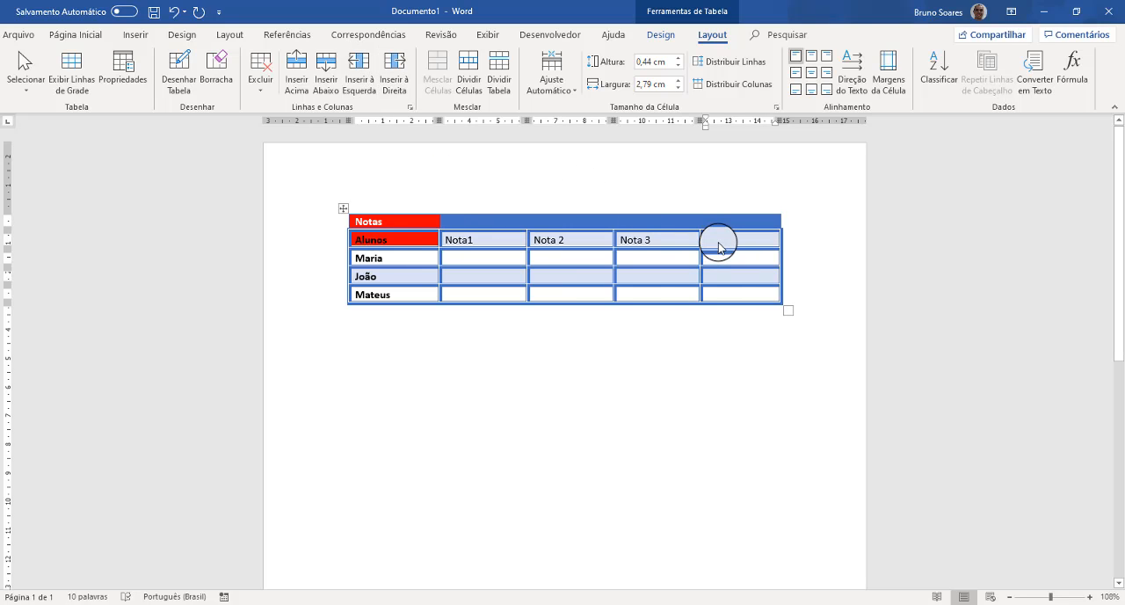
text(Nota)
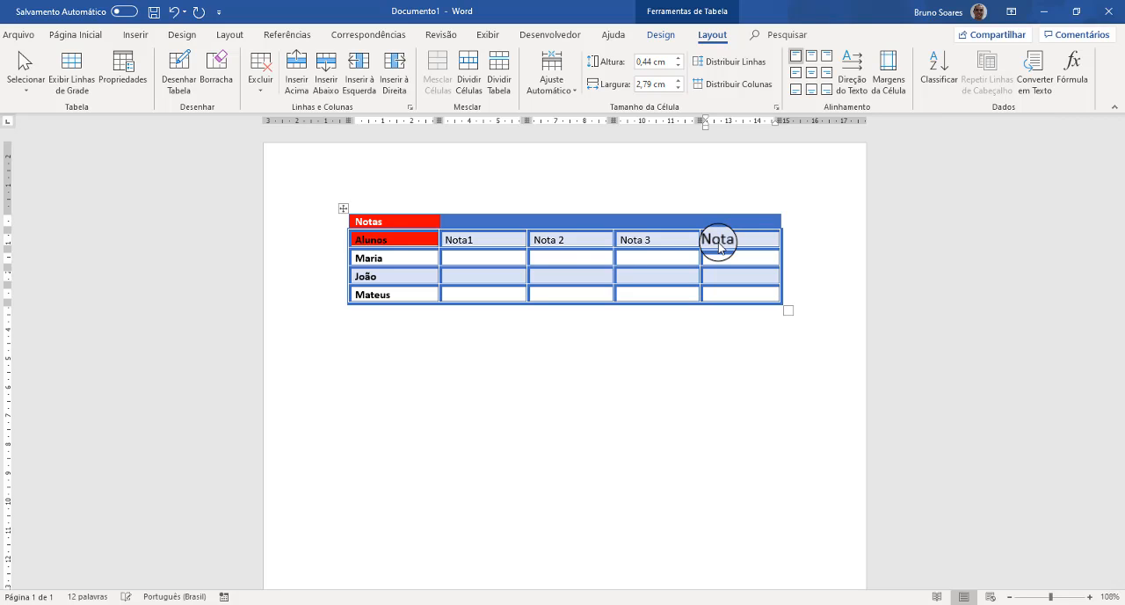
text( 4)
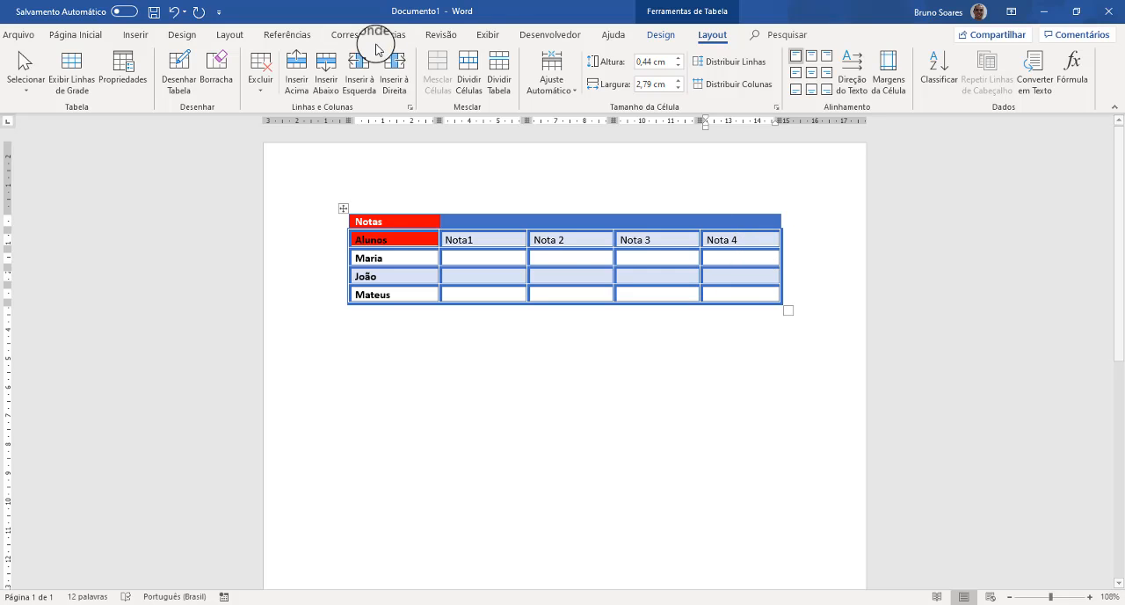
click(259, 93)
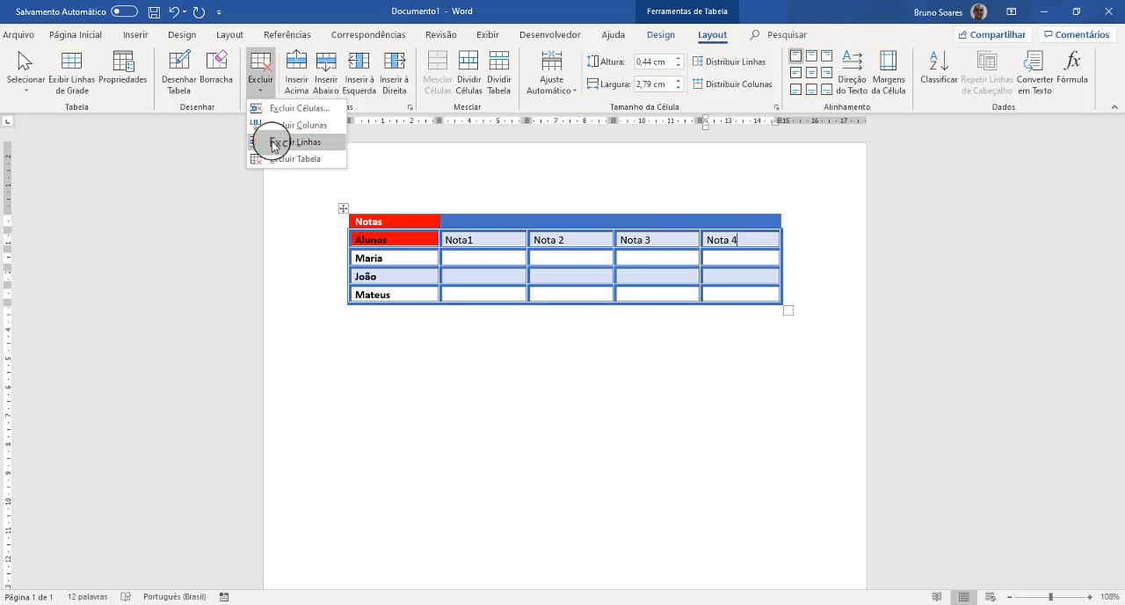
click(261, 92)
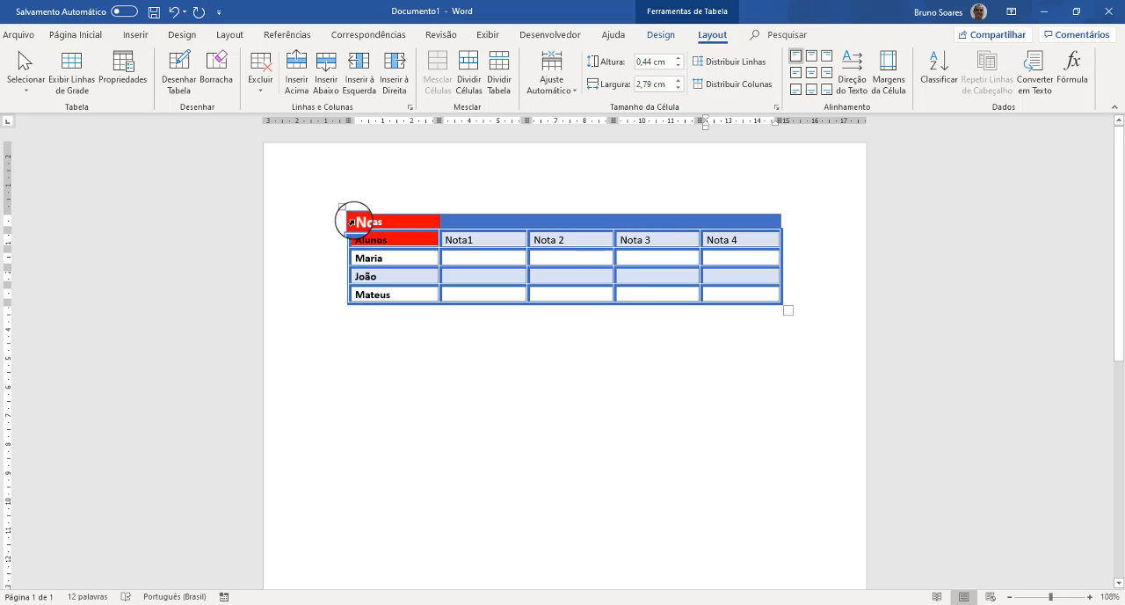
- Merge all the cells of the top Notas row into a single cell
drag(413, 223, 746, 220)
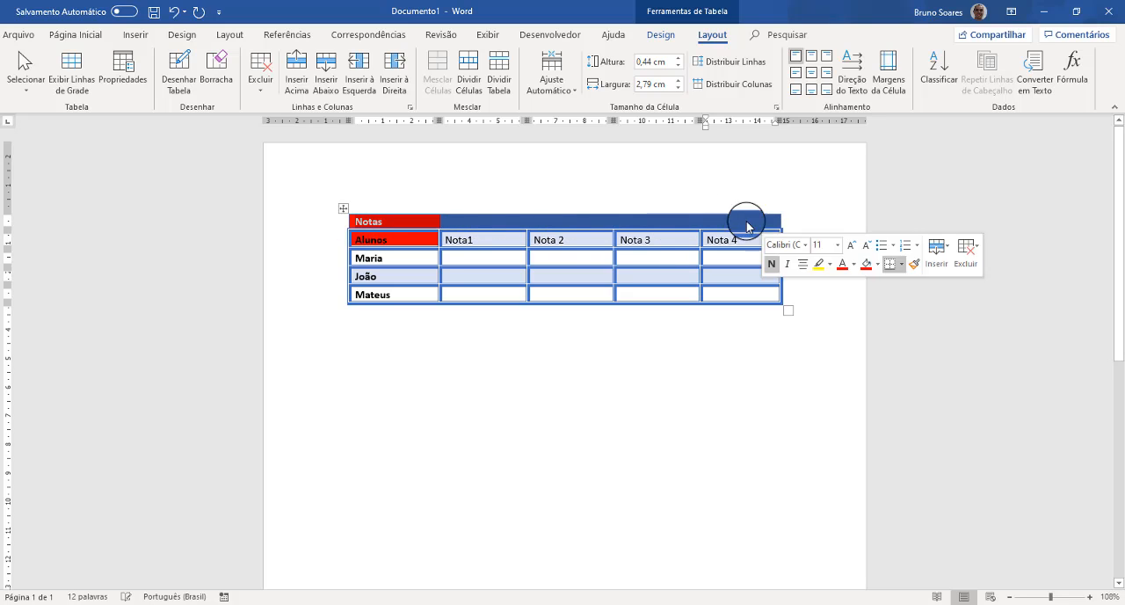
click(364, 223)
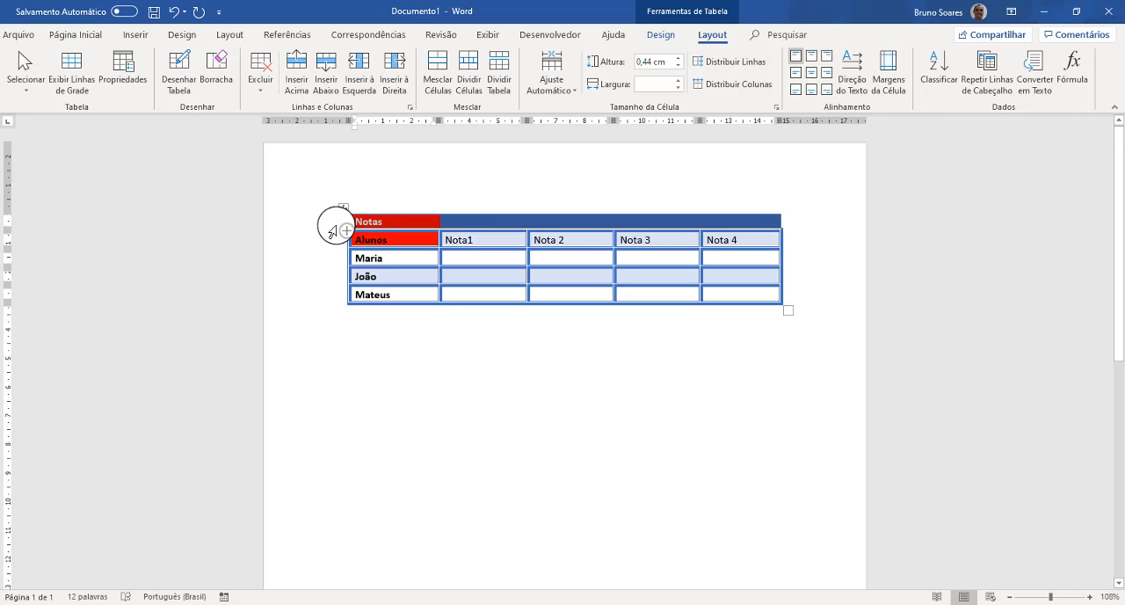
click(334, 225)
click(400, 238)
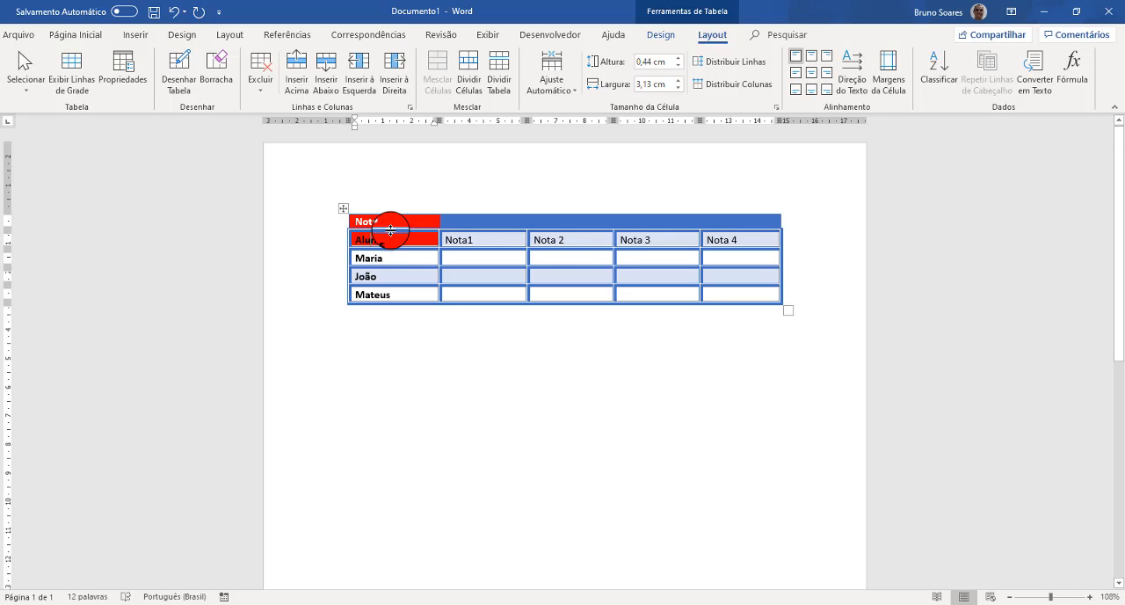
click(336, 226)
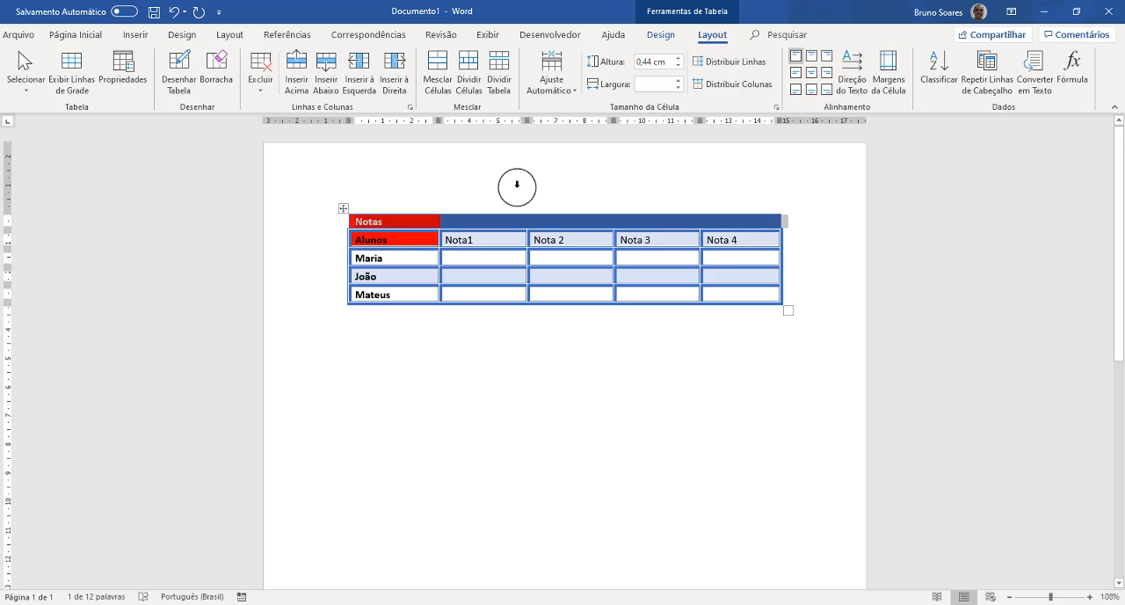
click(438, 68)
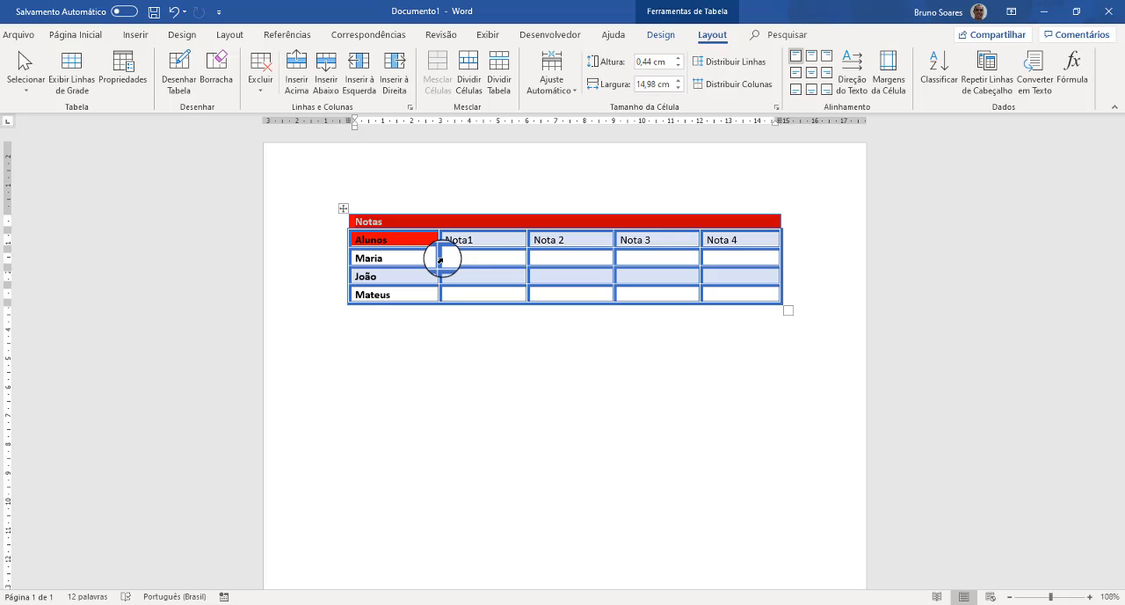
- Split the merged Notas cell into 5 columns and 1 row
click(339, 225)
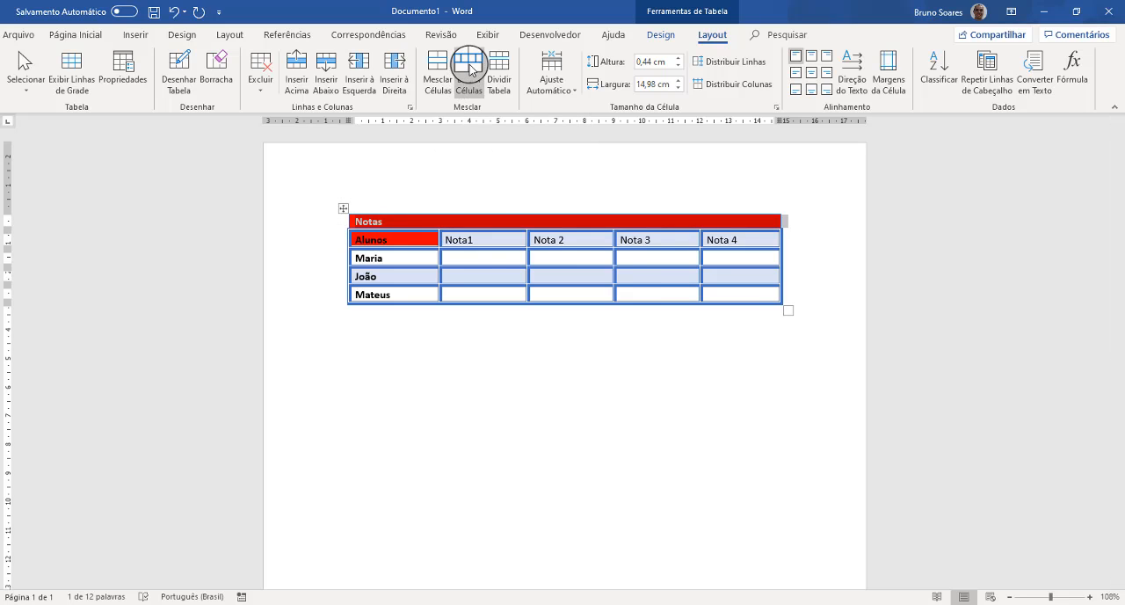
click(470, 67)
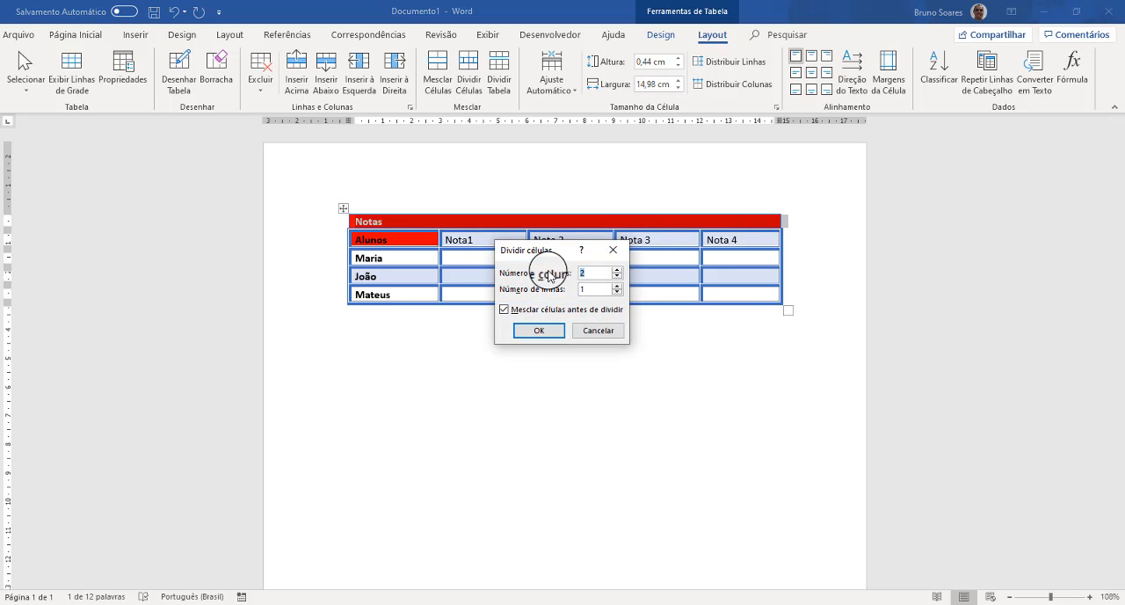
drag(567, 250, 522, 335)
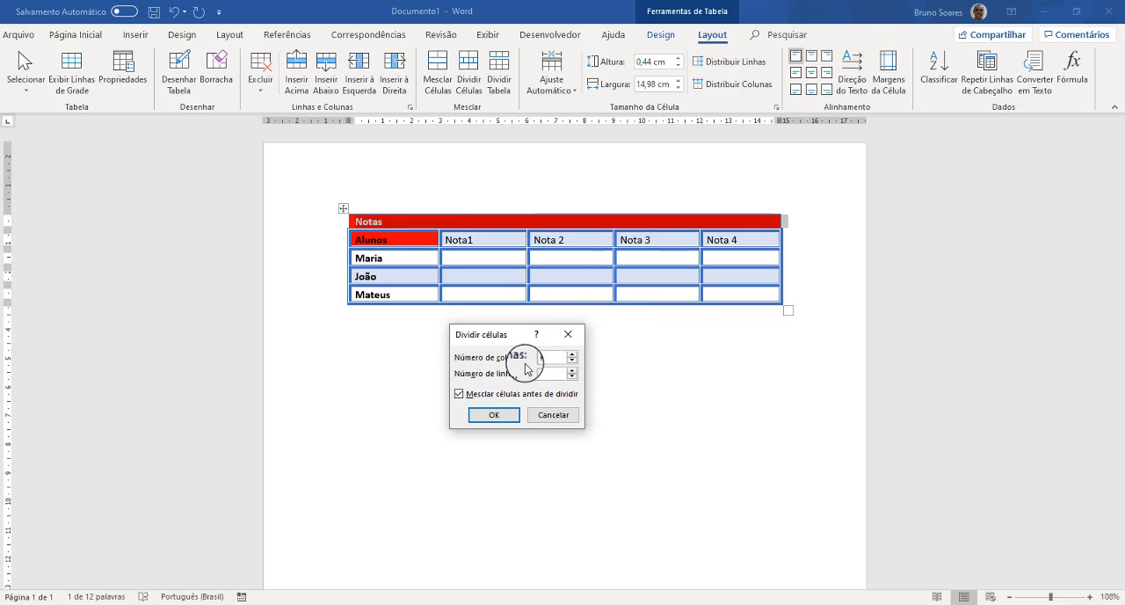
text(5)
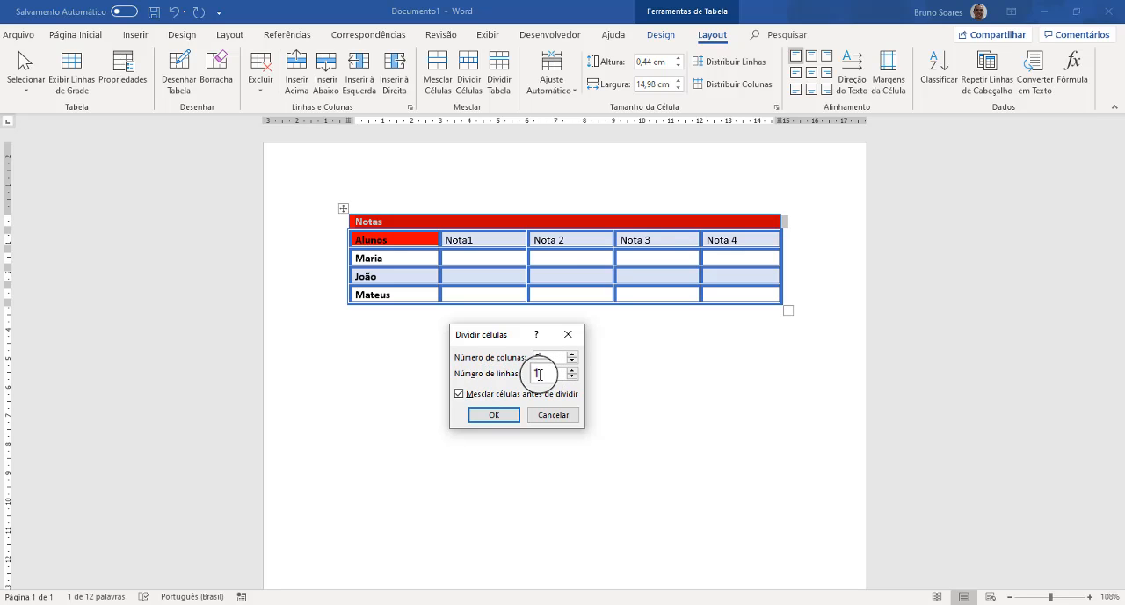
click(498, 416)
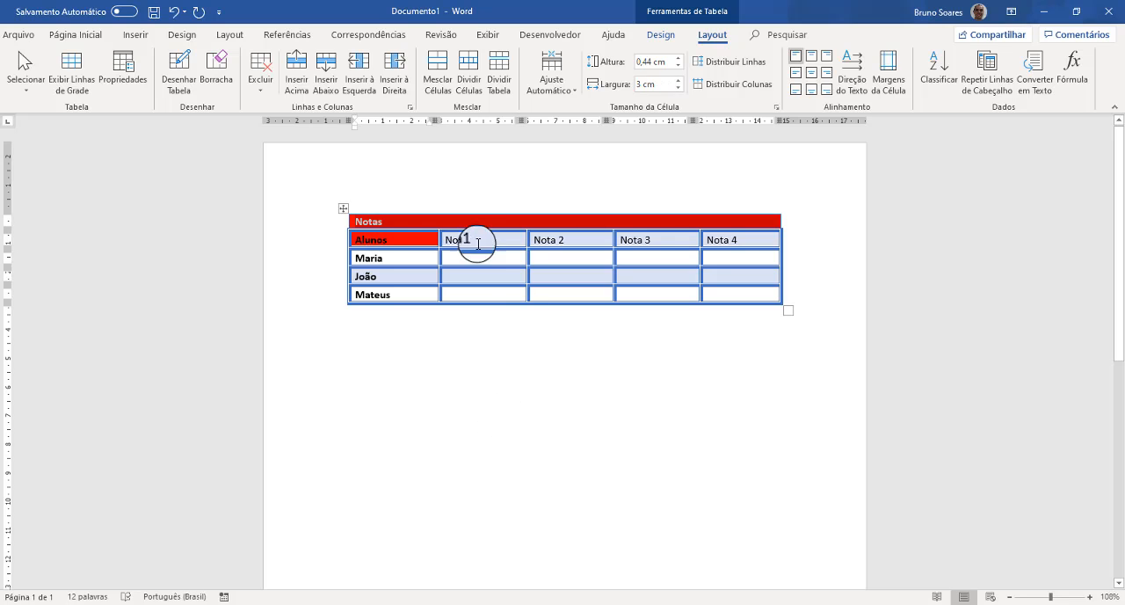
- Examine how the Notas row is divided by placing the cursor in each of its cells
click(476, 220)
click(560, 212)
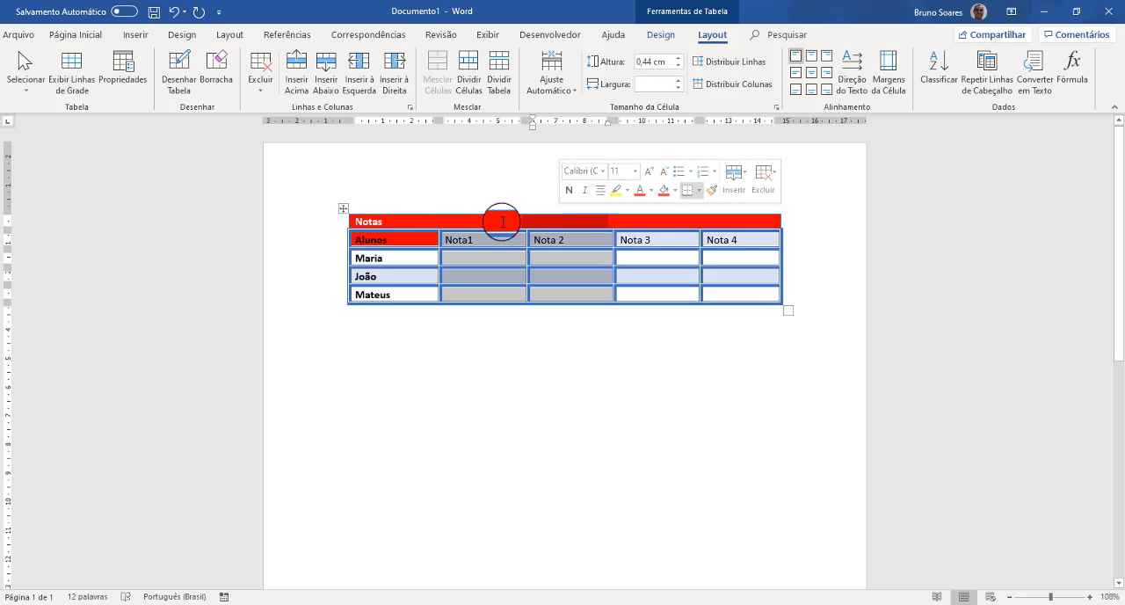
click(500, 221)
click(547, 222)
click(640, 222)
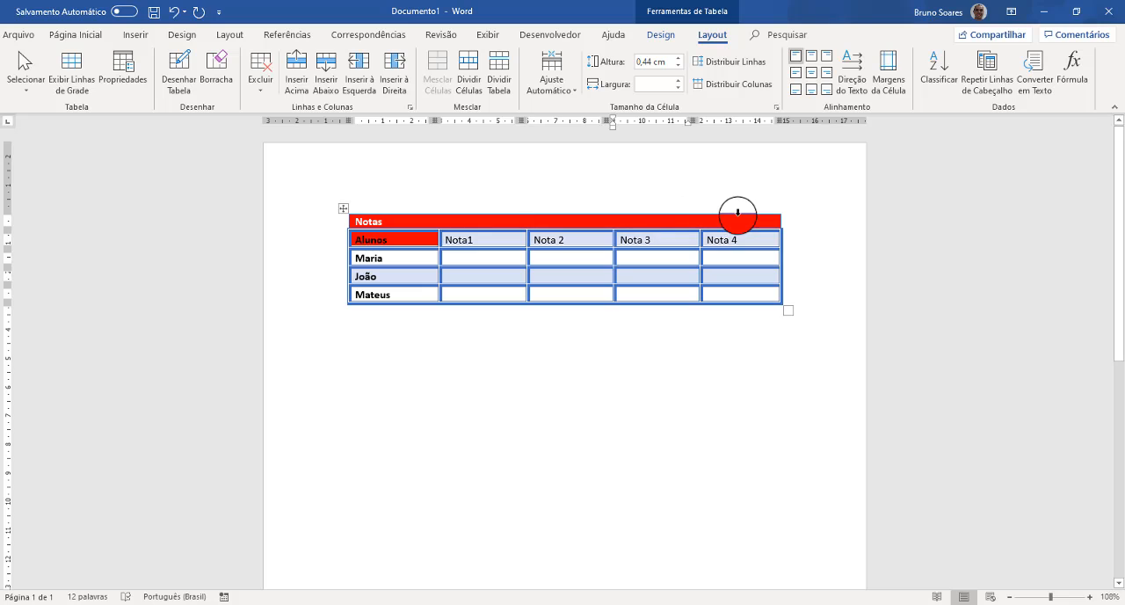
click(733, 222)
click(562, 221)
click(457, 225)
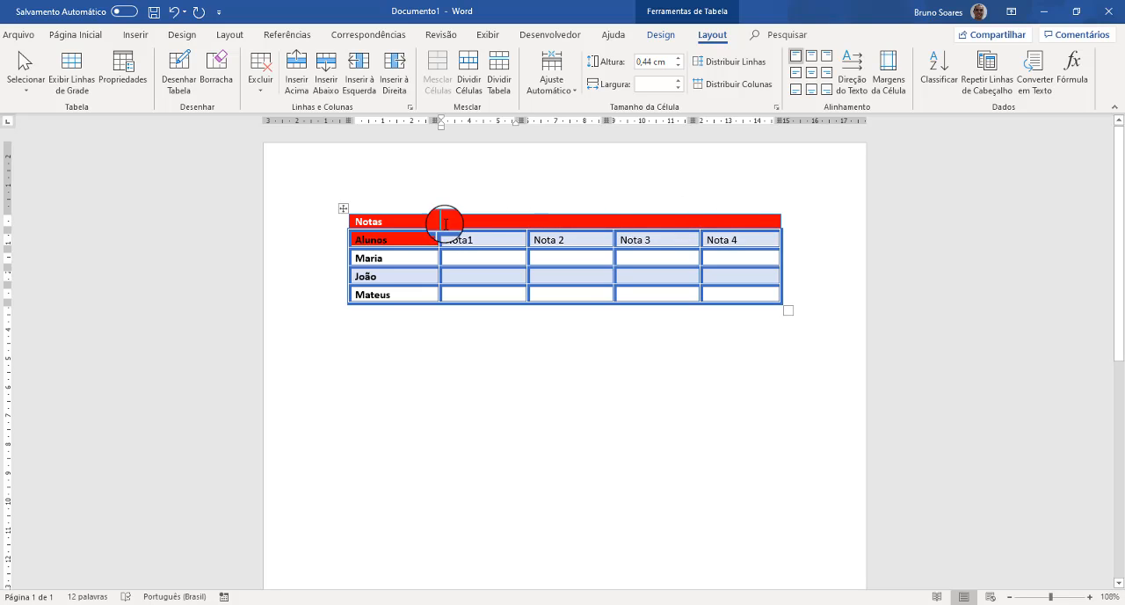
click(403, 225)
click(729, 221)
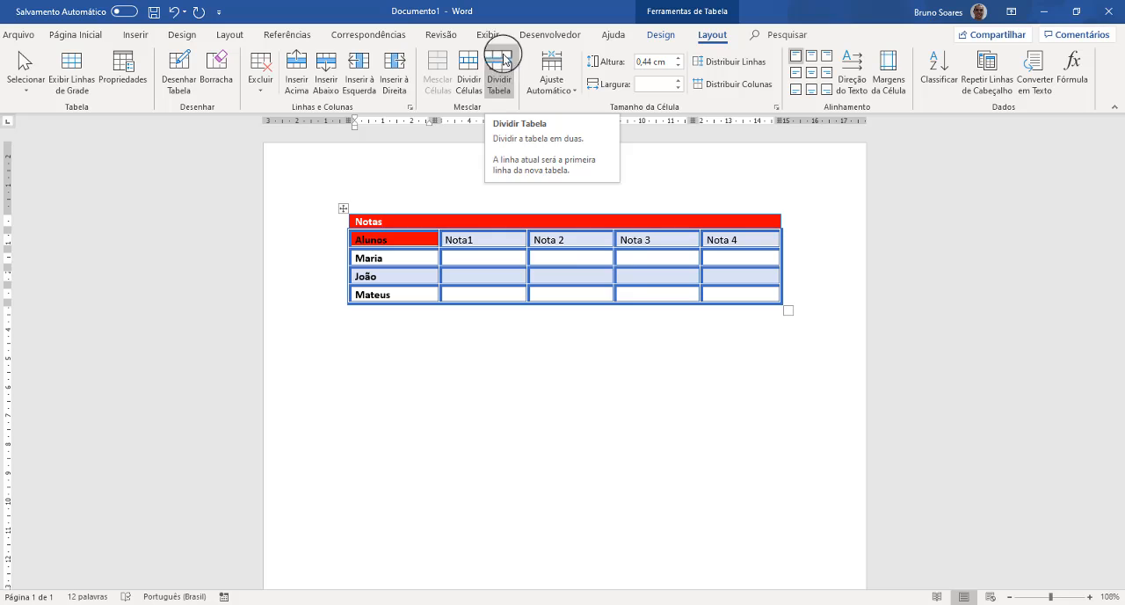
- Split the table in two at the Alunos row, making that row the start of the second table
click(379, 219)
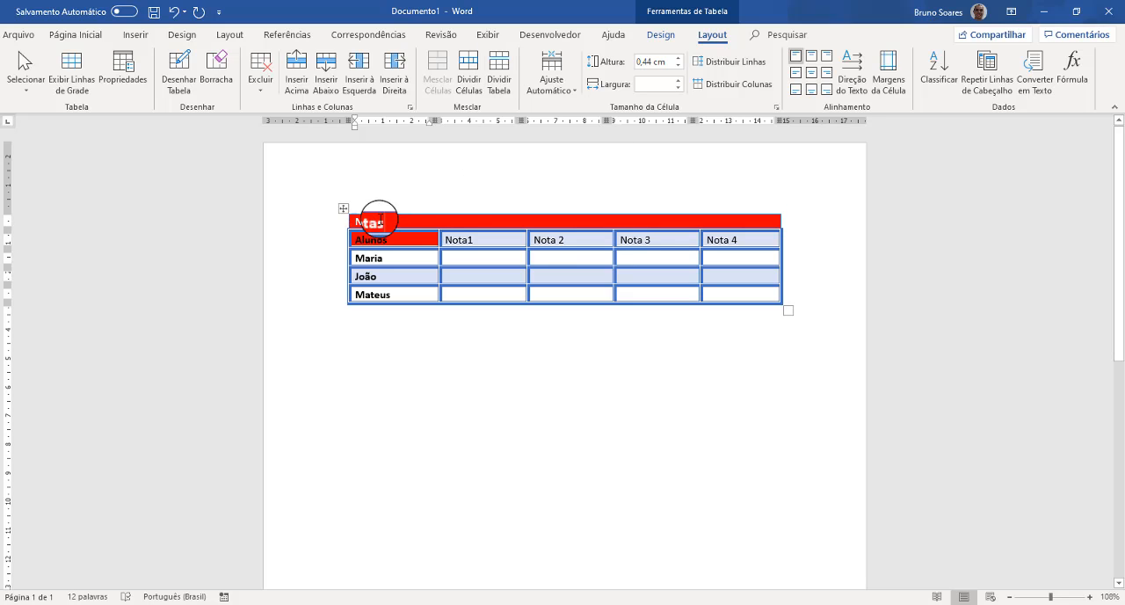
click(329, 240)
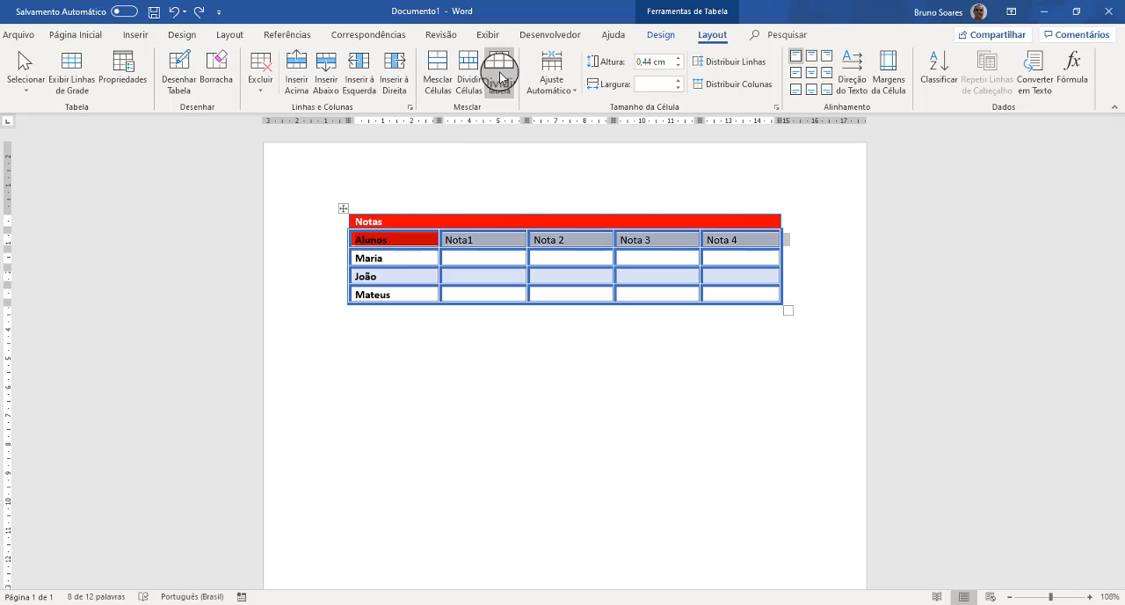
click(498, 73)
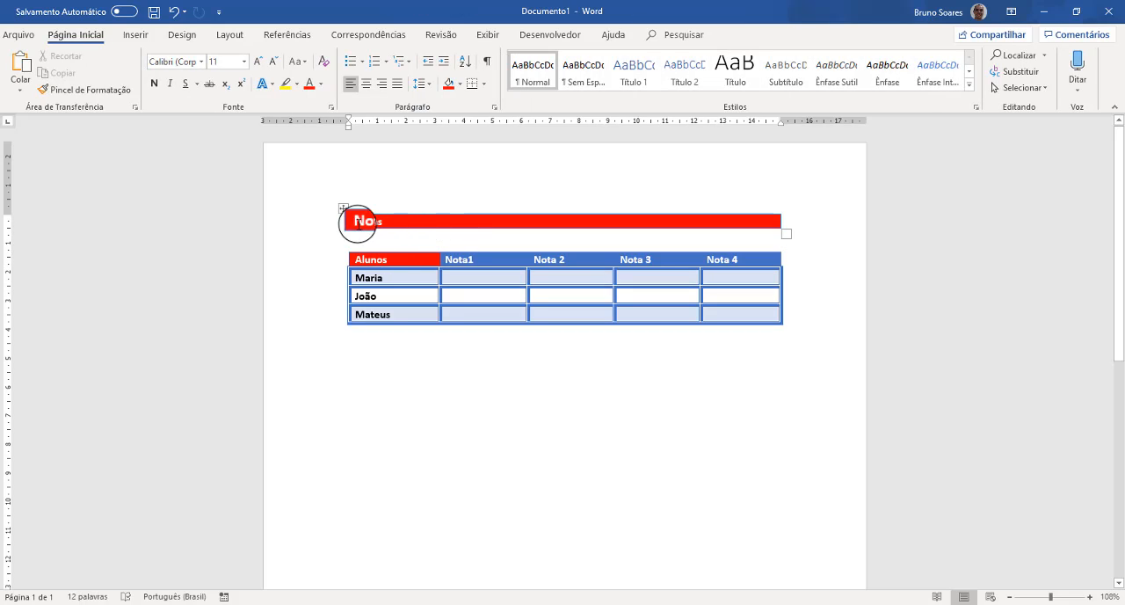
- Examine the Notas and Alunos tables as separate objects by selecting each one and the gap between them
click(390, 221)
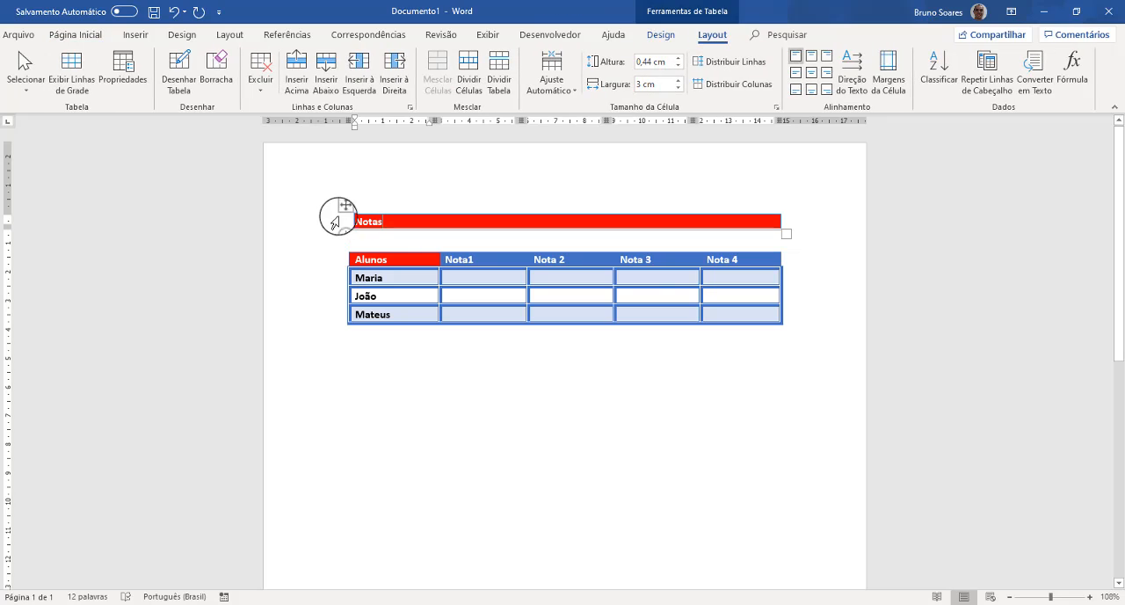
click(343, 211)
click(362, 259)
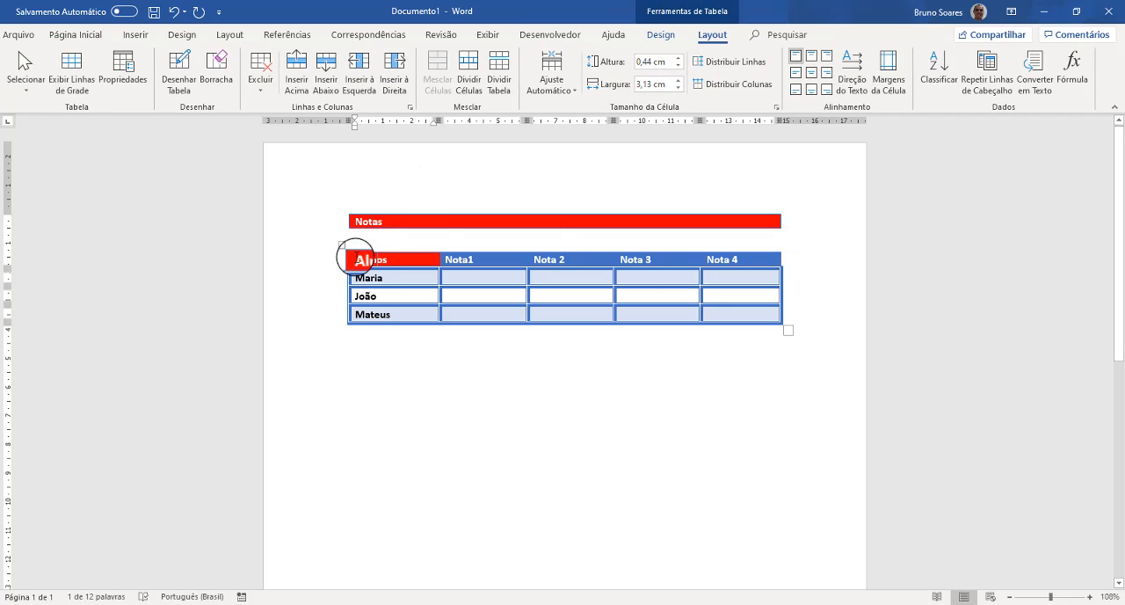
click(343, 247)
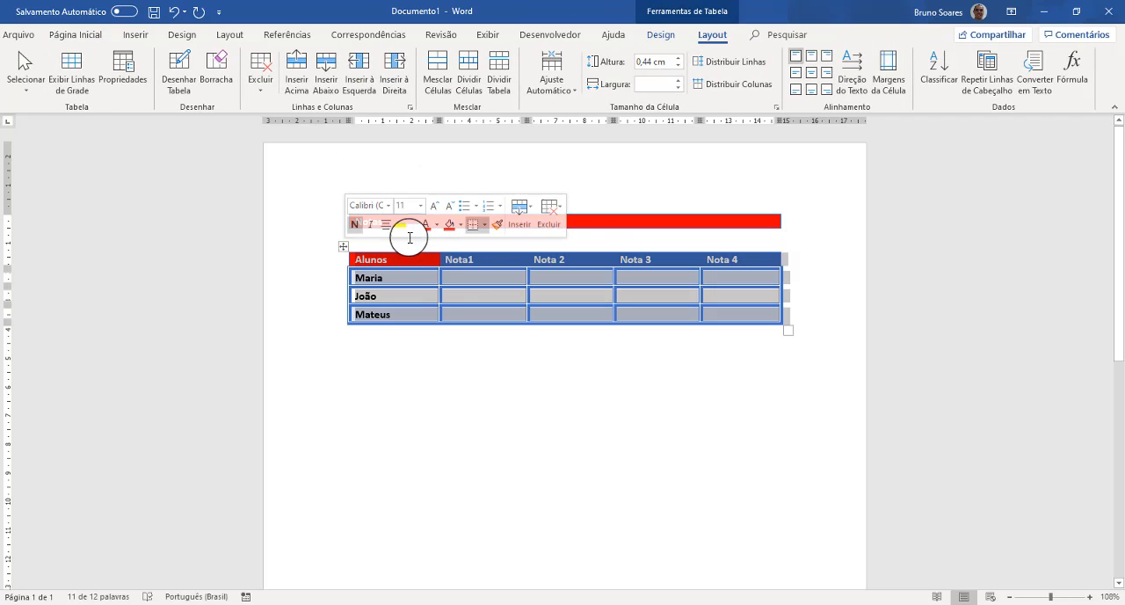
click(581, 221)
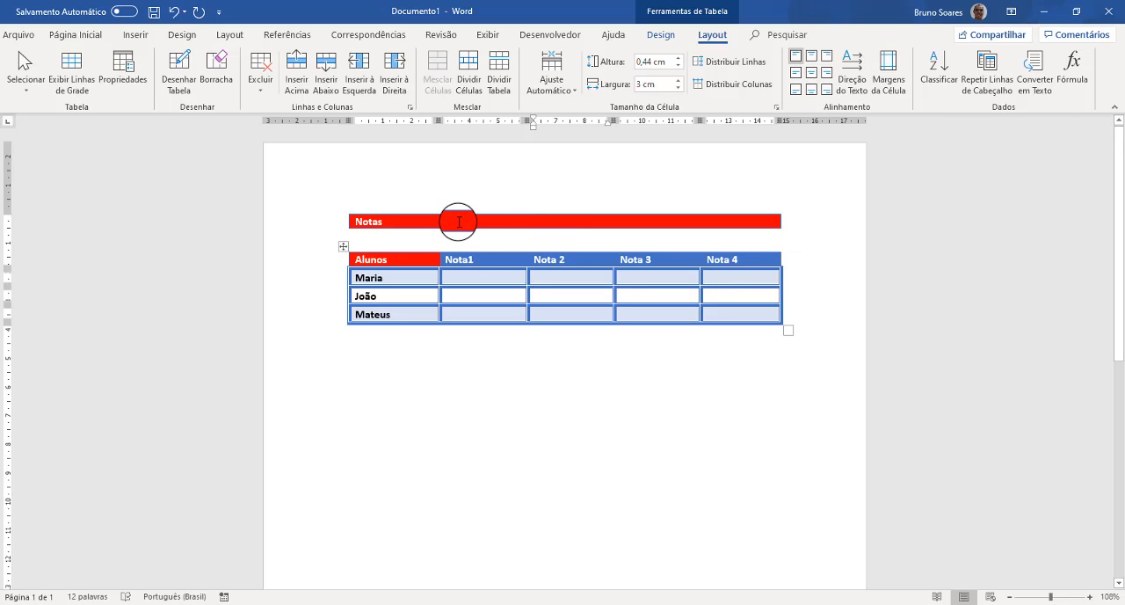
click(459, 221)
click(433, 258)
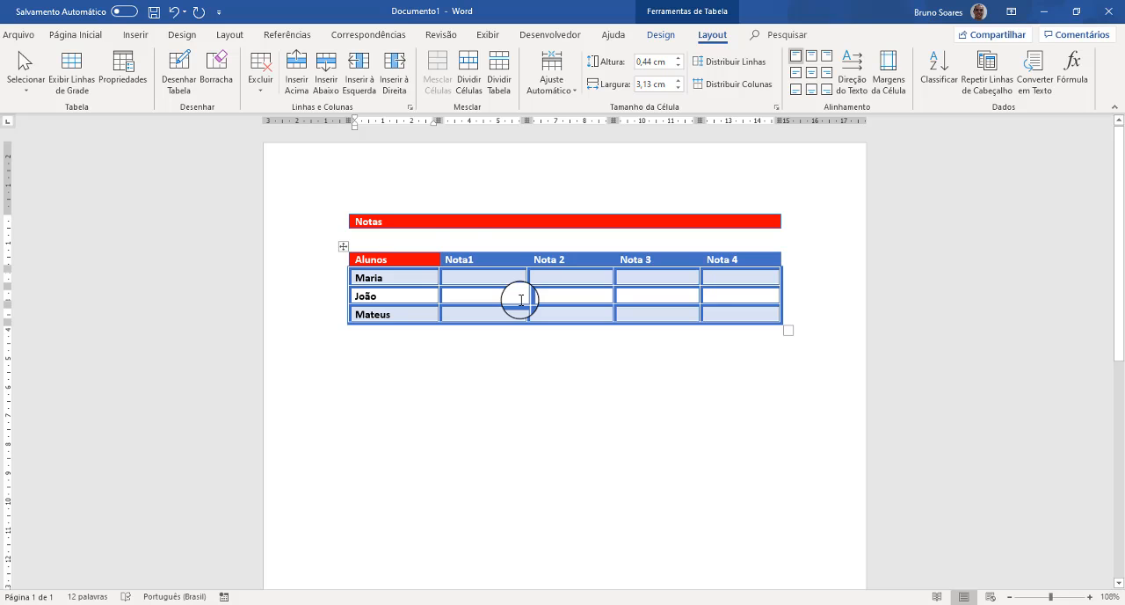
click(389, 221)
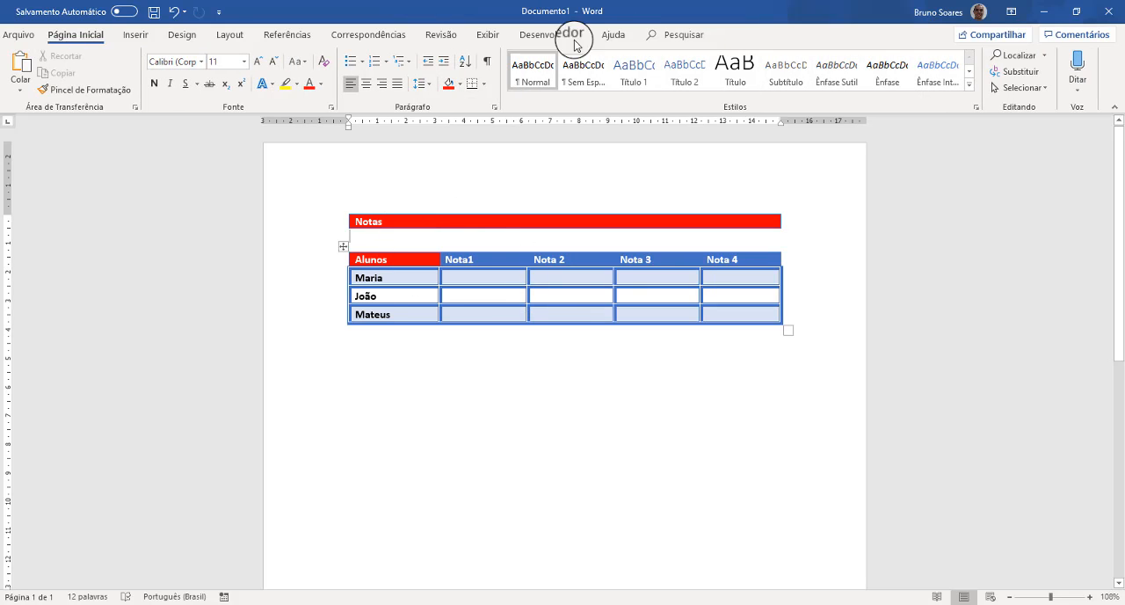
- View the AutoFit options for the Alunos table from Maria's Nota1 cell without applying any
click(446, 278)
click(710, 35)
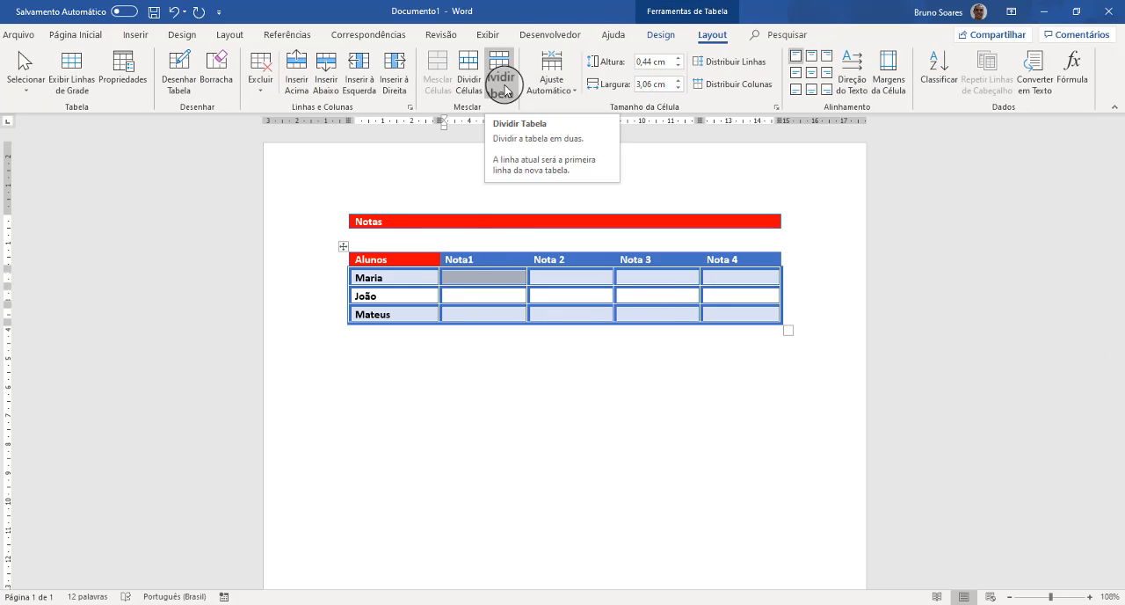
click(572, 91)
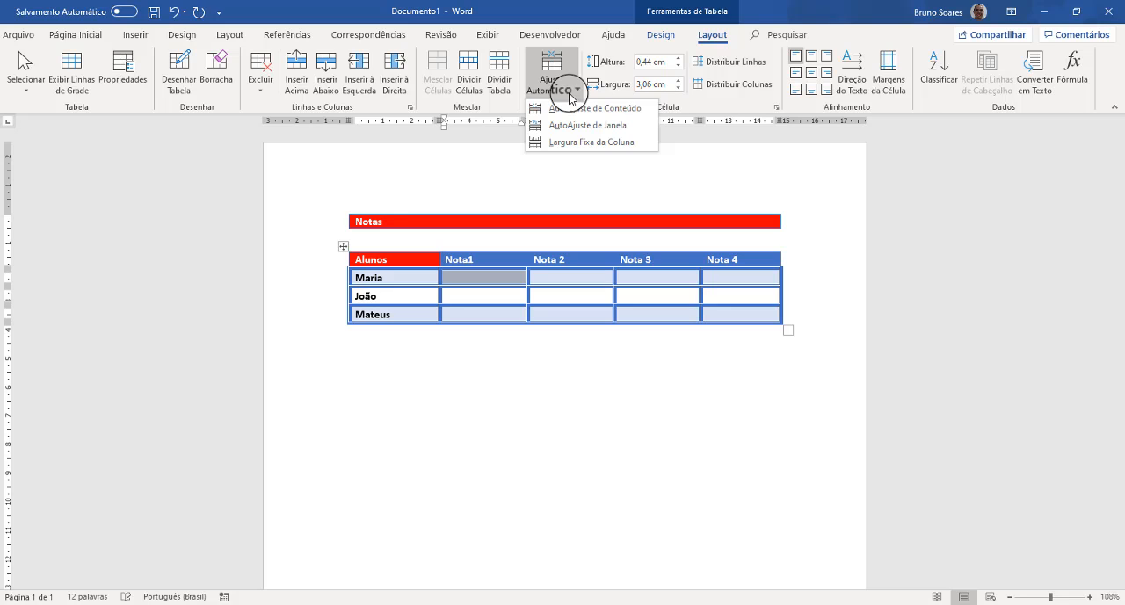
click(568, 93)
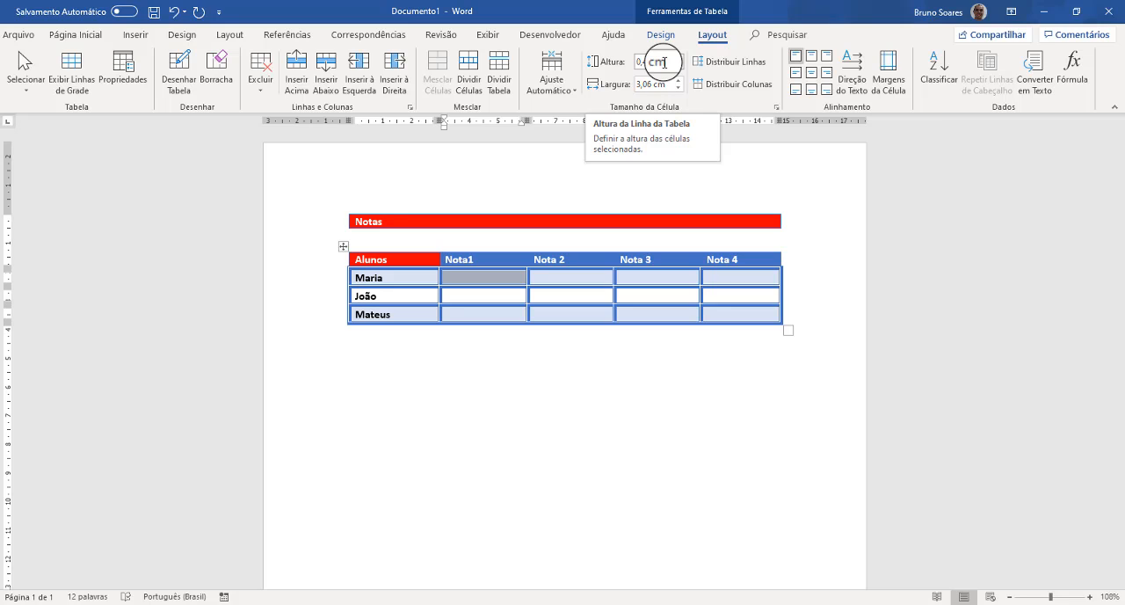
- Adjust the Alunos header row's lower border to a height of about 0,42 cm and the first column's inner border by hand
click(423, 257)
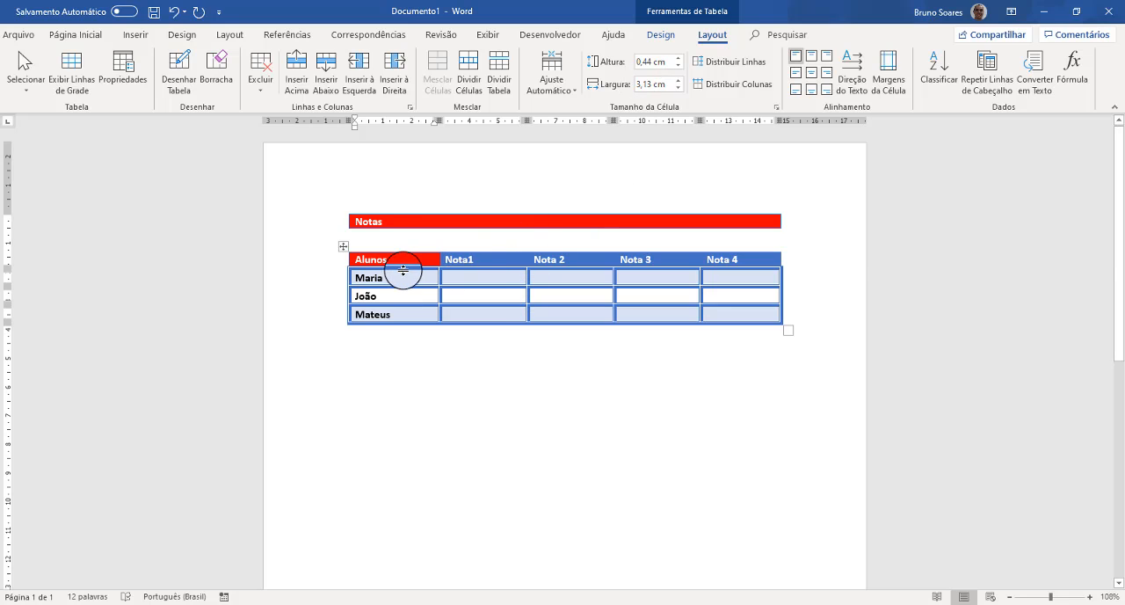
mouse_move(403, 270)
mouse_down()
mouse_move(407, 290)
mouse_move(411, 267)
mouse_up()
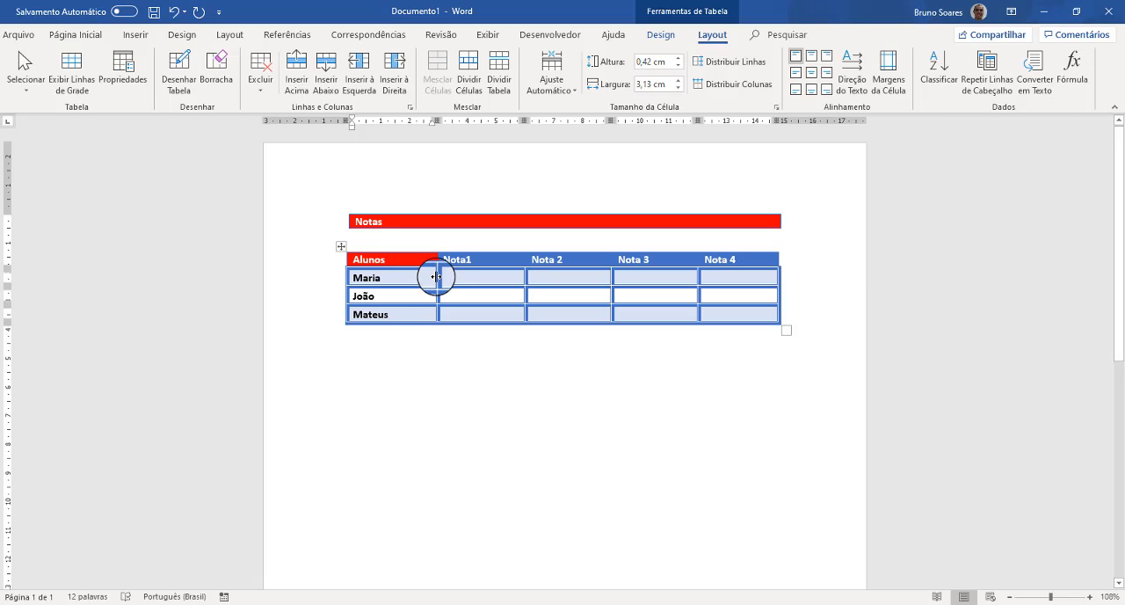
mouse_move(438, 276)
mouse_down()
mouse_move(397, 268)
mouse_move(435, 271)
mouse_up()
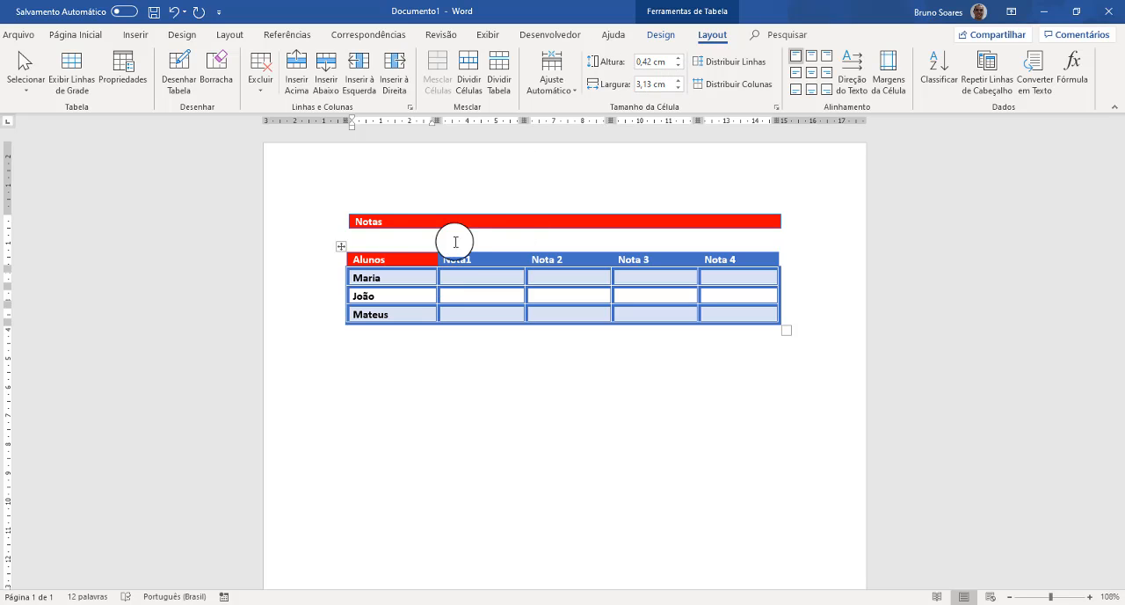
click(412, 277)
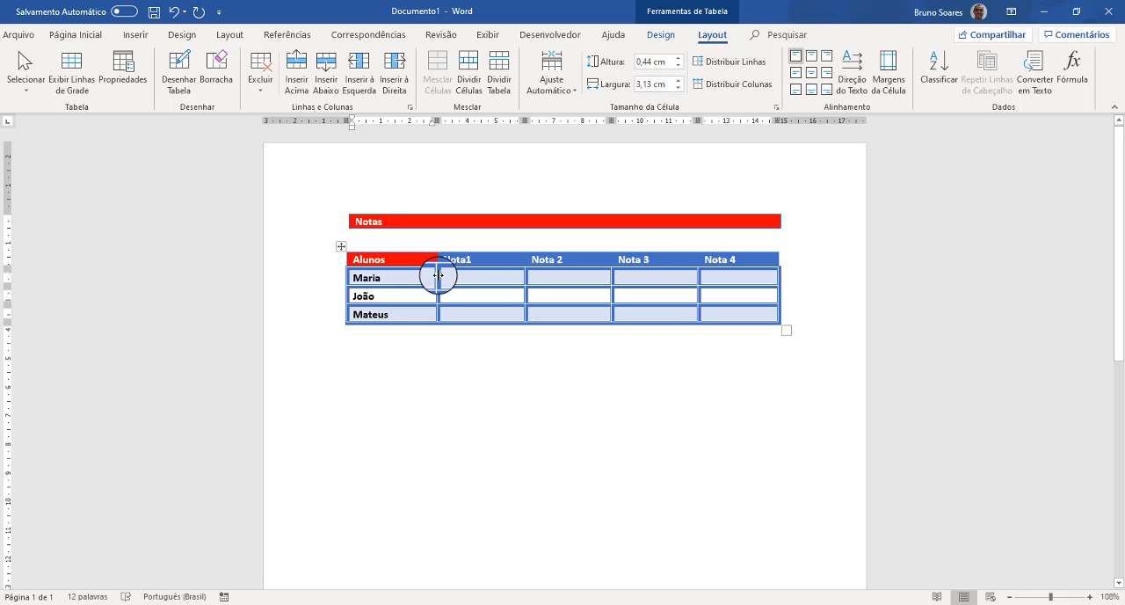
- Centre the text in the Notas row horizontally and vertically and merge the row's cells into one
click(401, 262)
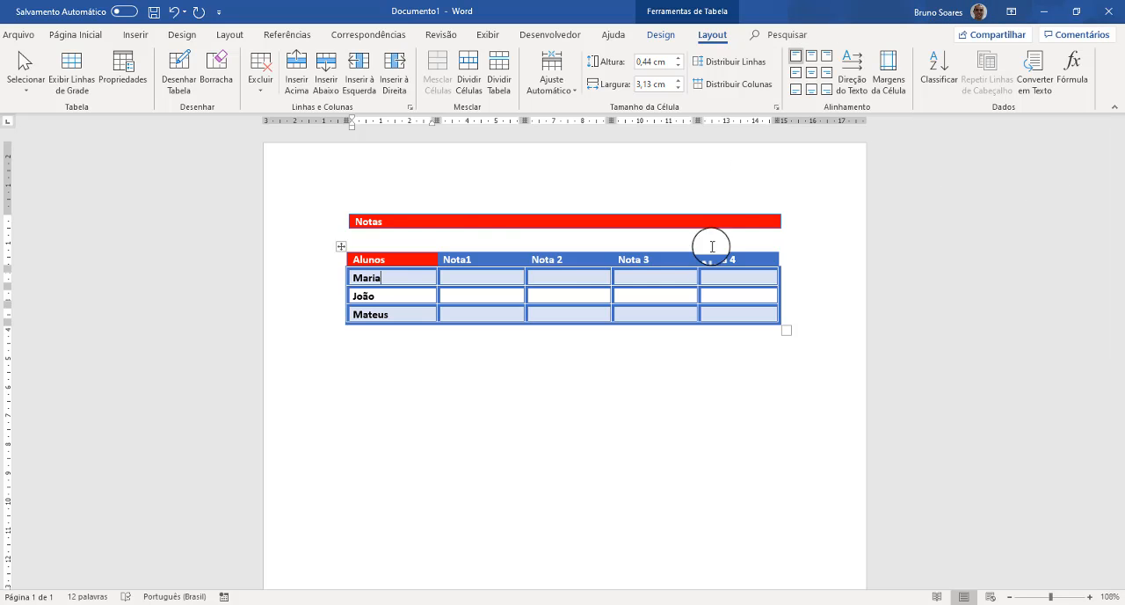
click(338, 227)
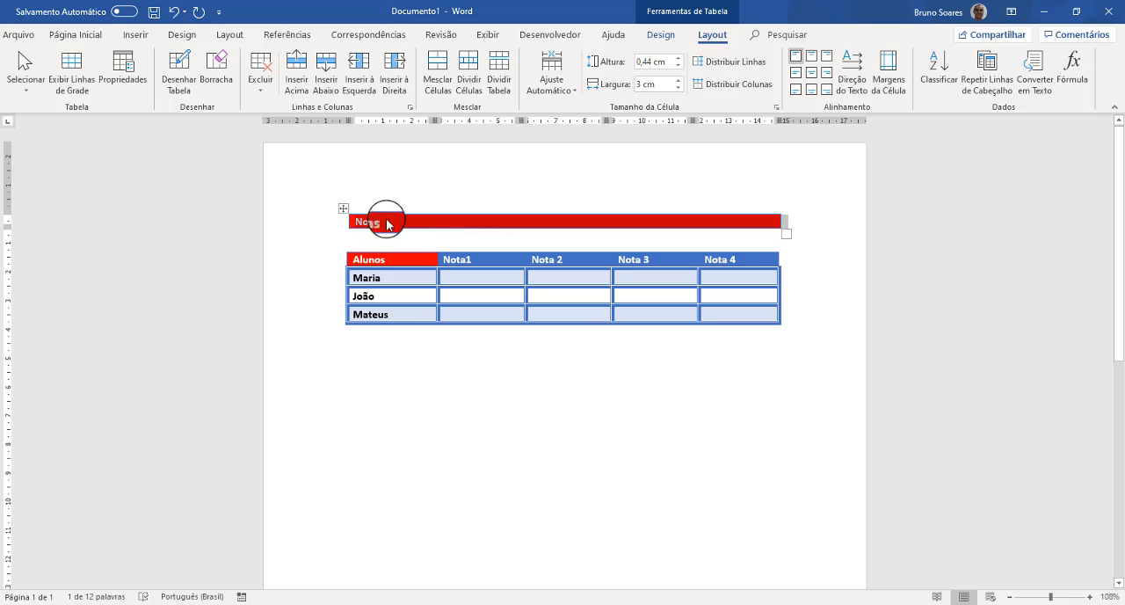
click(811, 77)
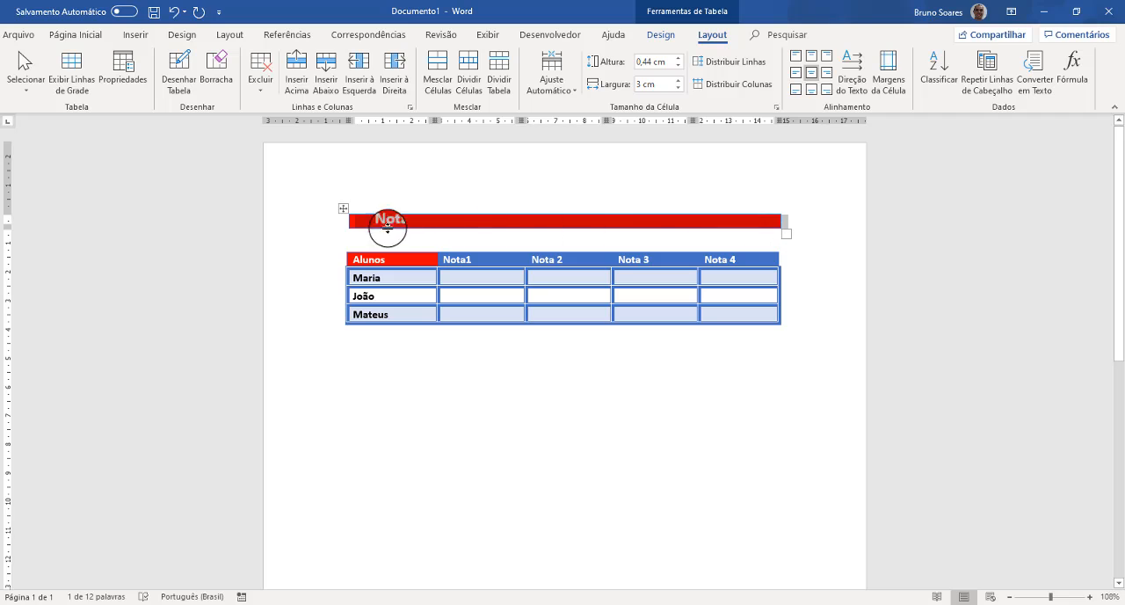
click(438, 61)
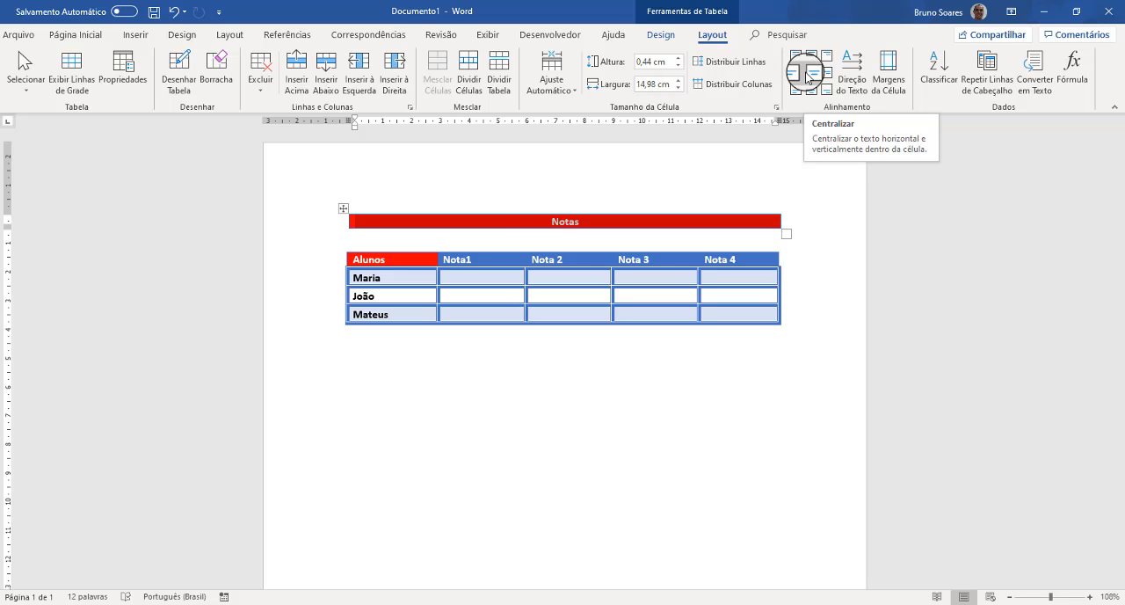
- Enlarge the Notas row to about 1 cm high and try top and bottom centre alignment before centring the title fully
drag(537, 234, 531, 244)
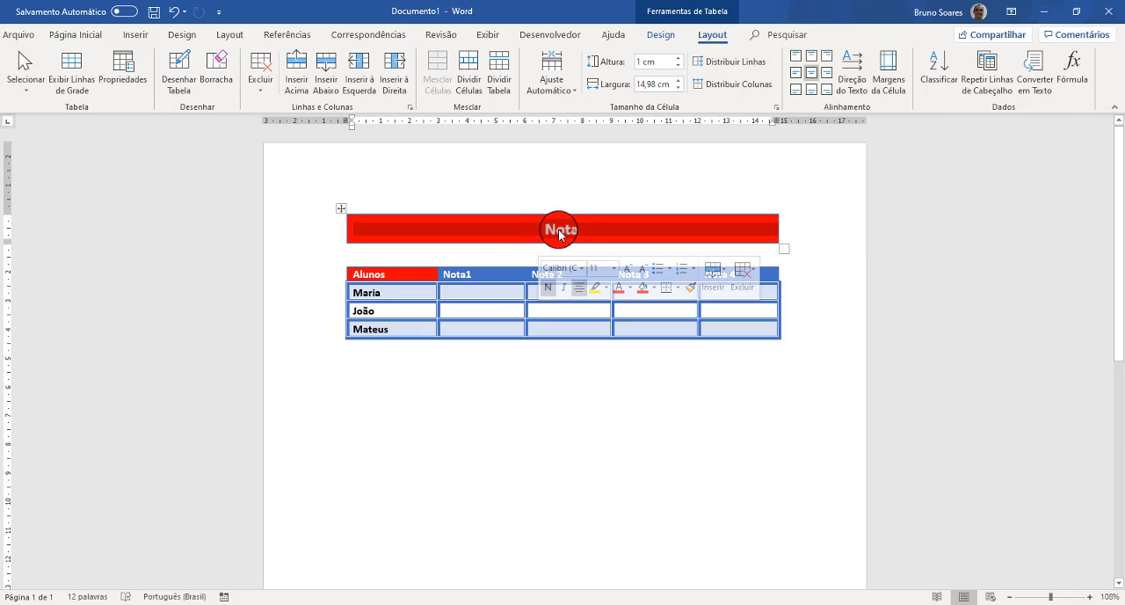
click(811, 57)
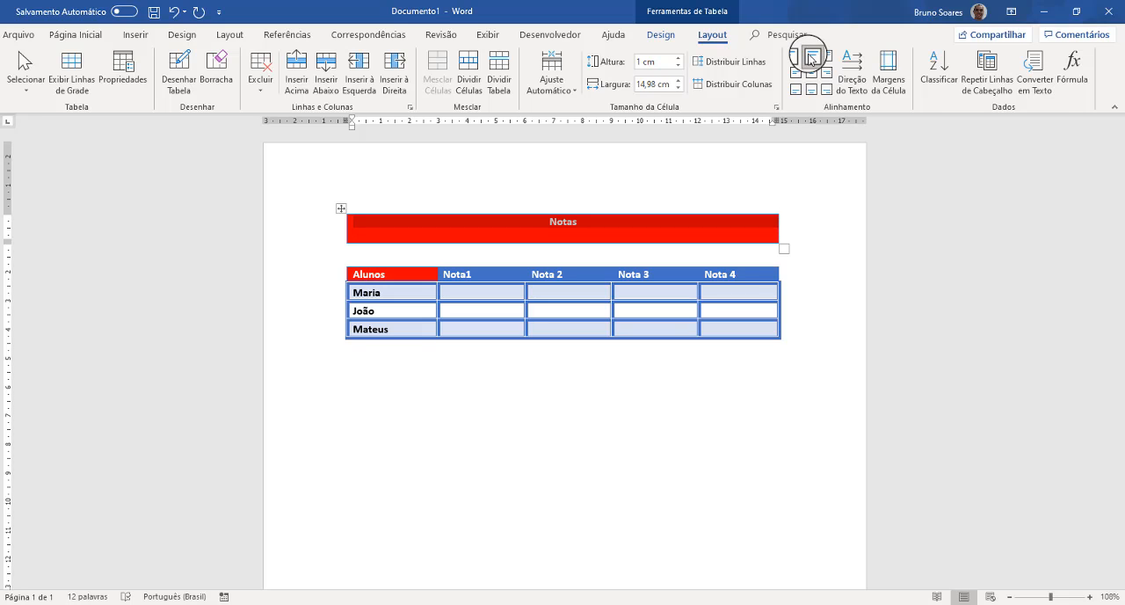
click(813, 89)
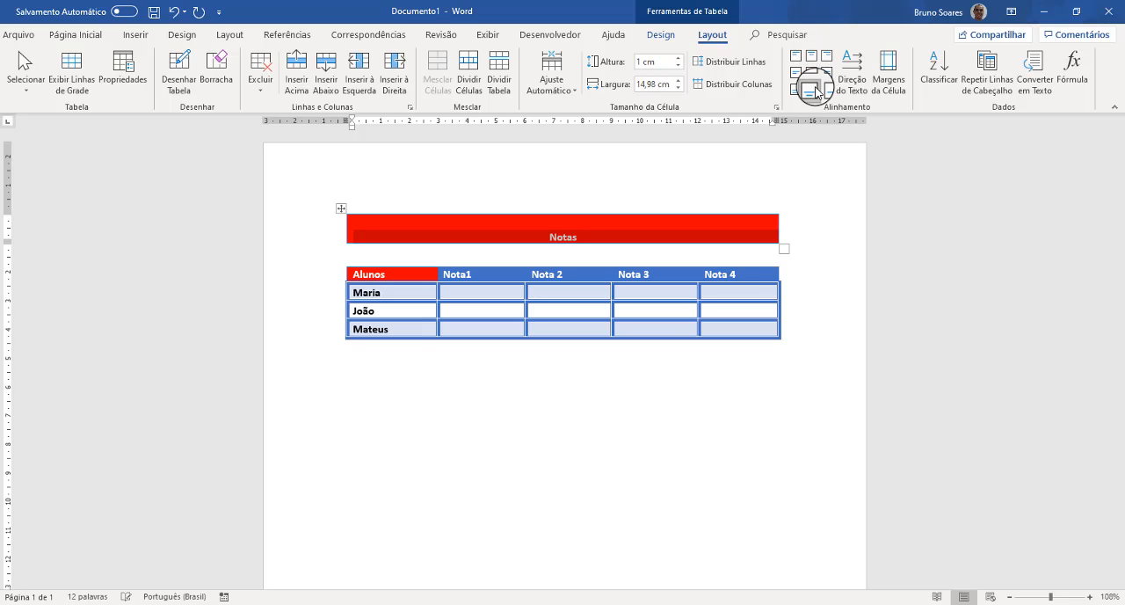
click(813, 75)
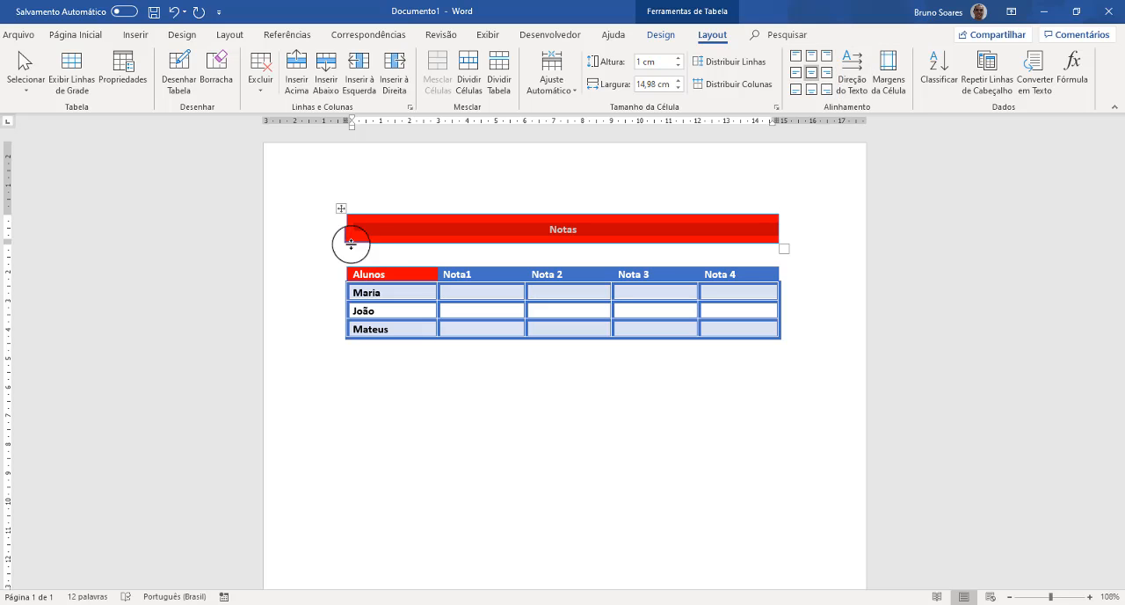
- Insert a new column to the left of the Alunos column in the second table
double_click(353, 293)
click(447, 290)
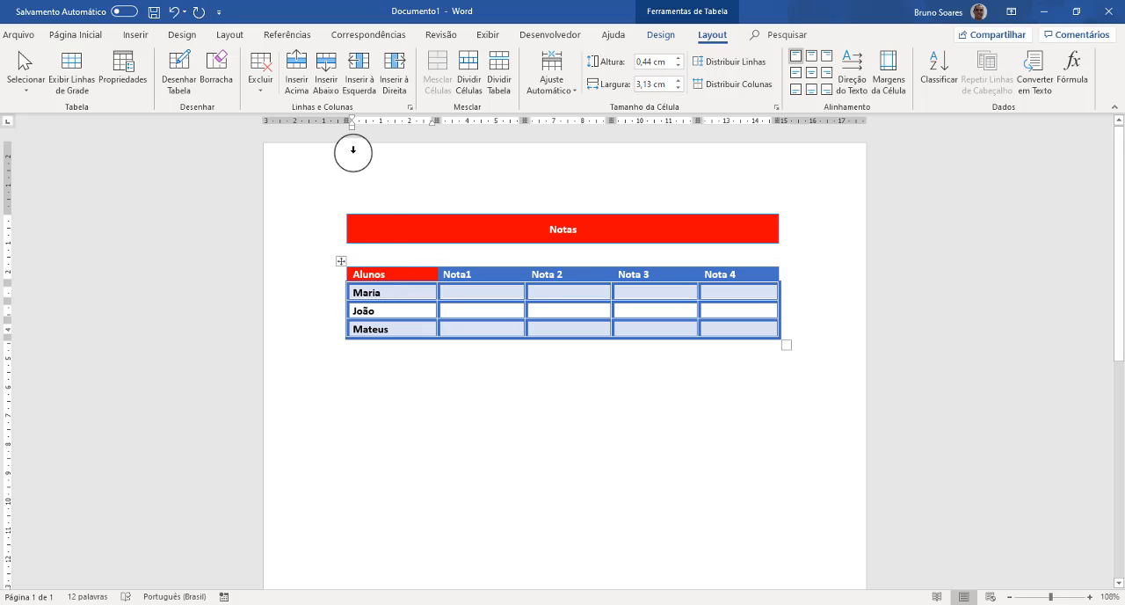
click(361, 83)
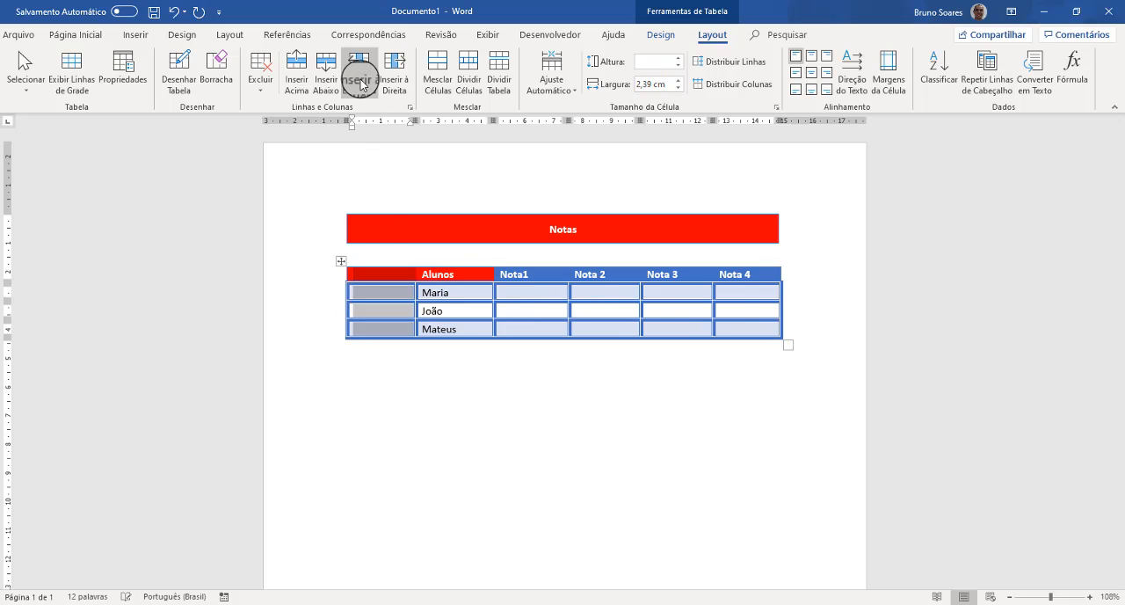
- Merge all four cells of the new empty first column into a single cell
click(375, 258)
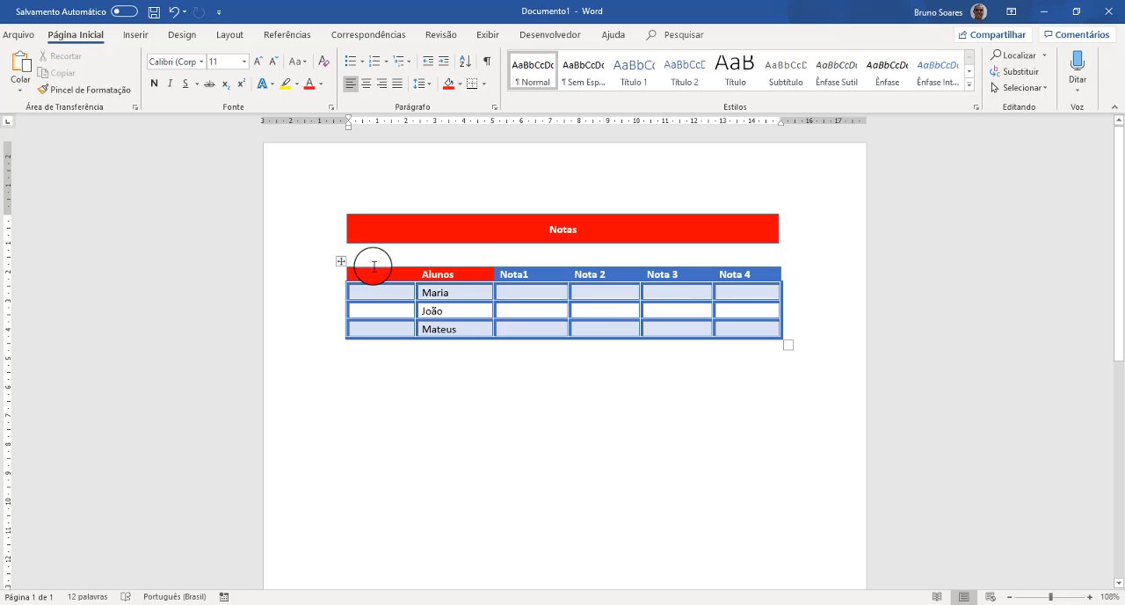
click(372, 263)
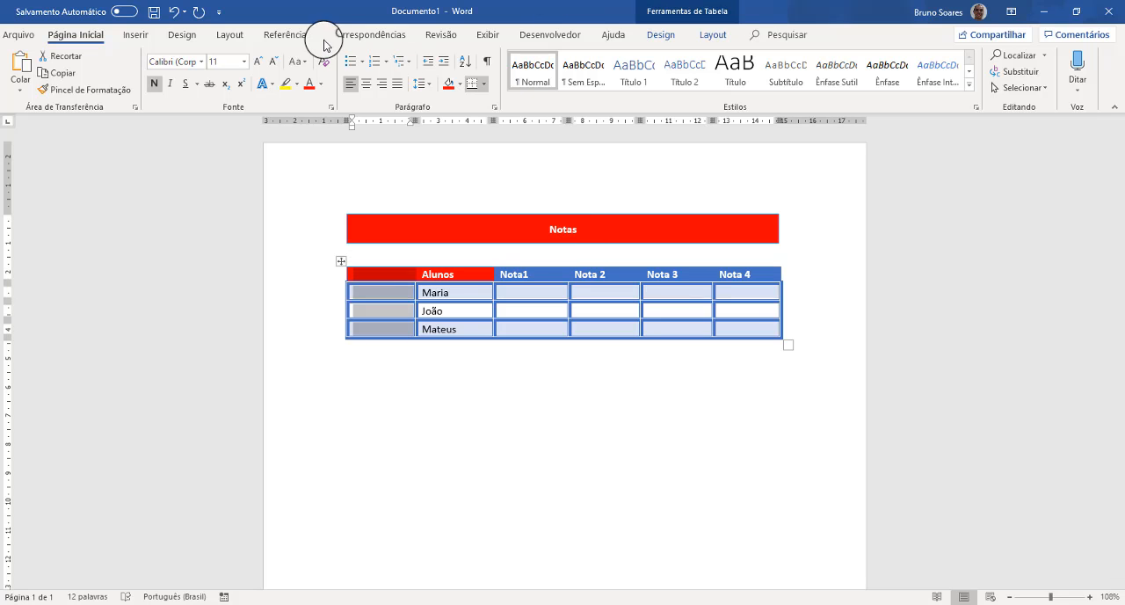
click(710, 35)
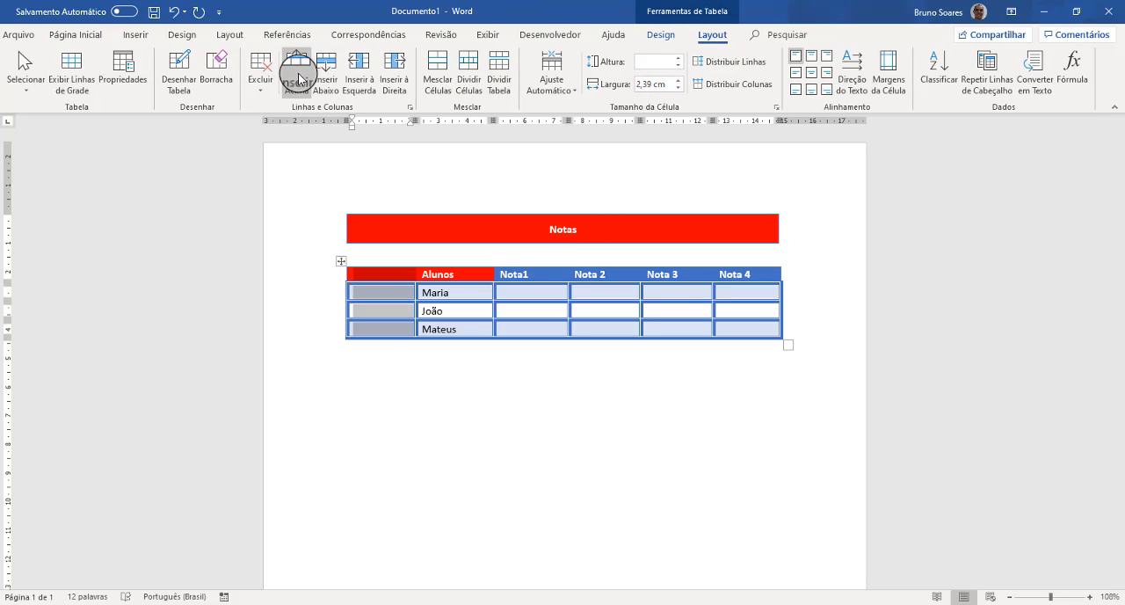
click(440, 69)
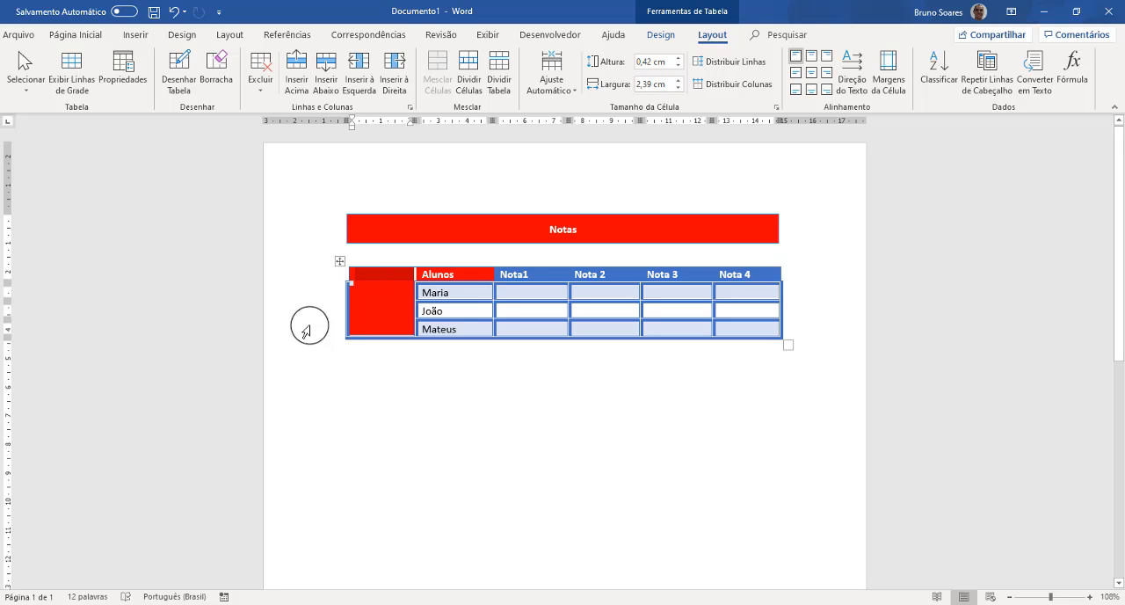
- Enter the teacher's full name, preceded by "Prof.", in the merged first-column cell
click(356, 273)
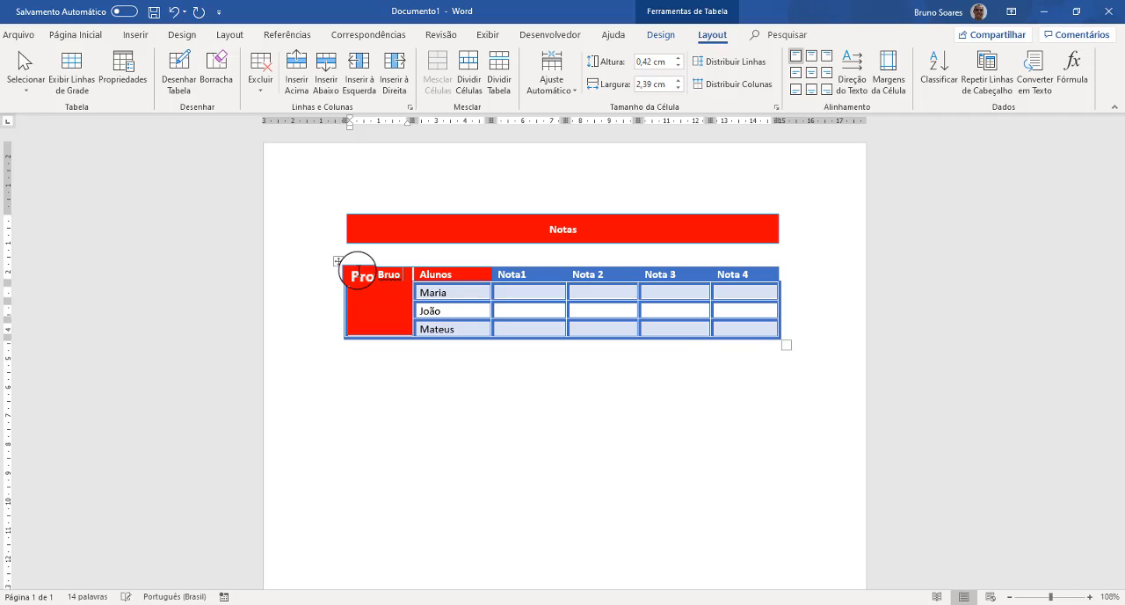
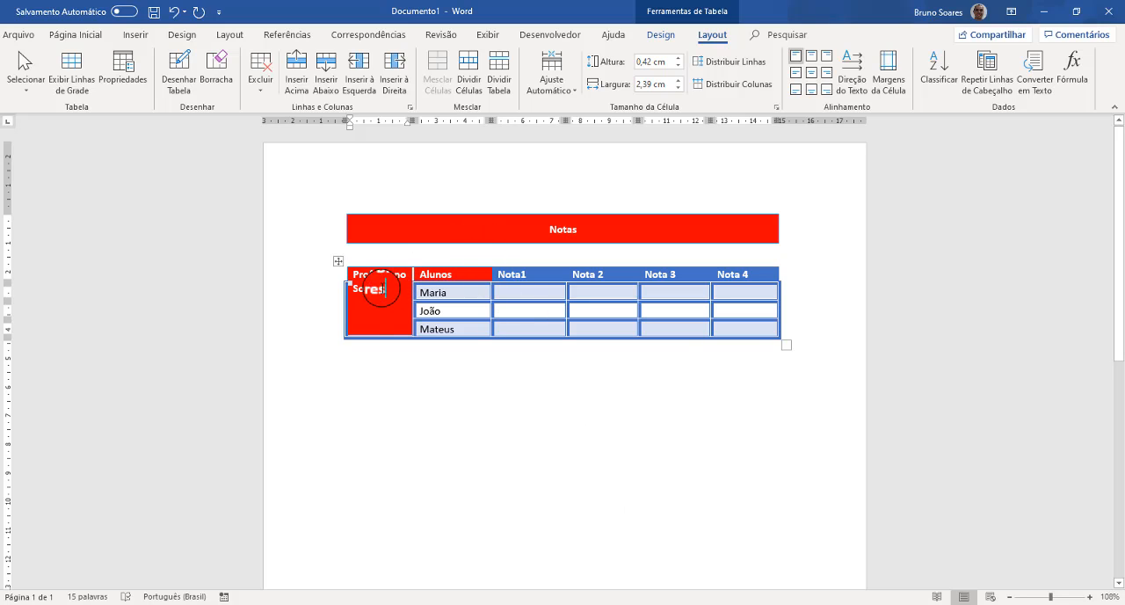
- Rotate the teacher's name to read vertically from bottom to top and centre it in the merged cell
drag(384, 288, 343, 273)
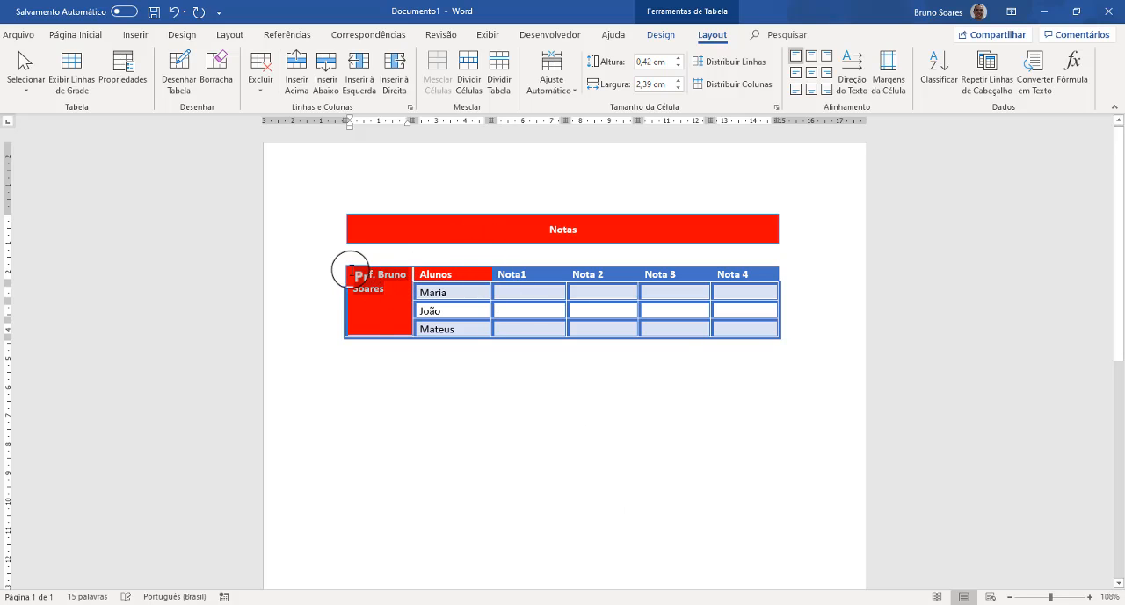
click(853, 72)
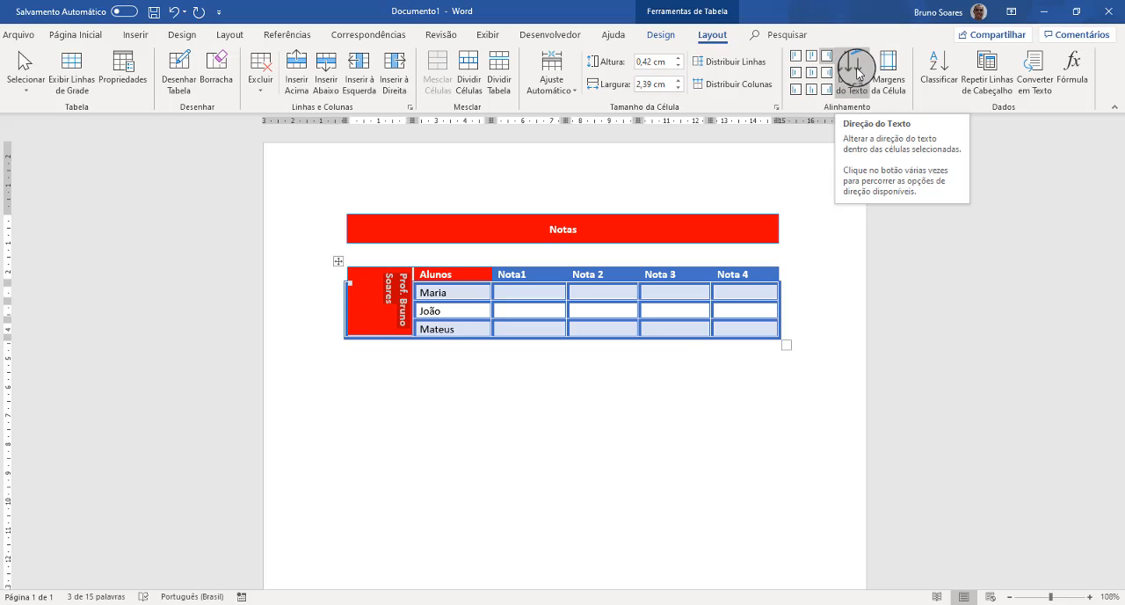
click(857, 73)
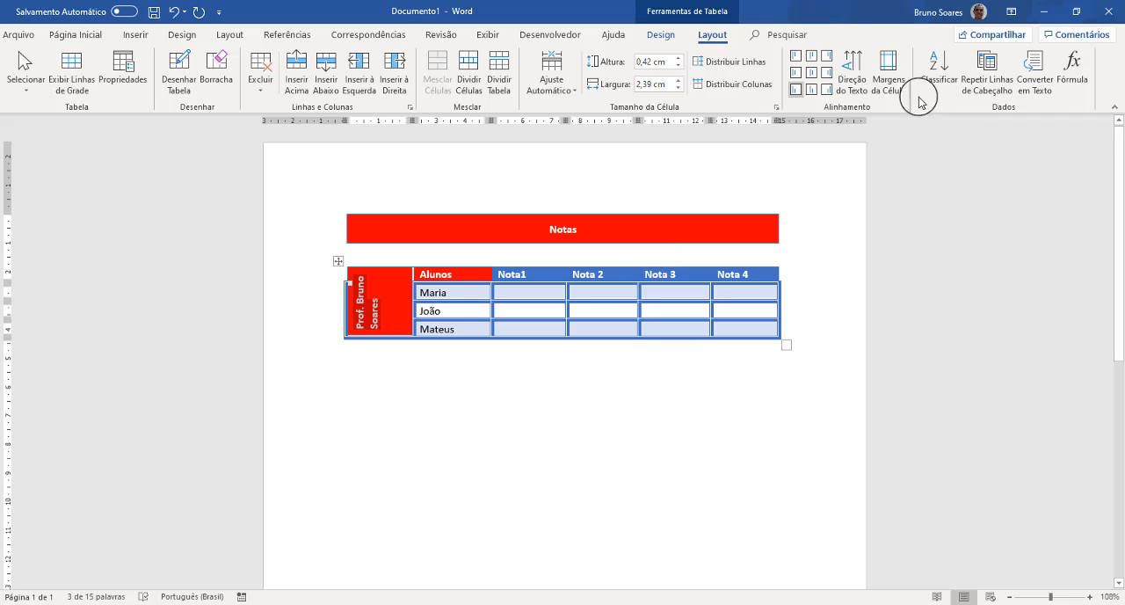
click(812, 74)
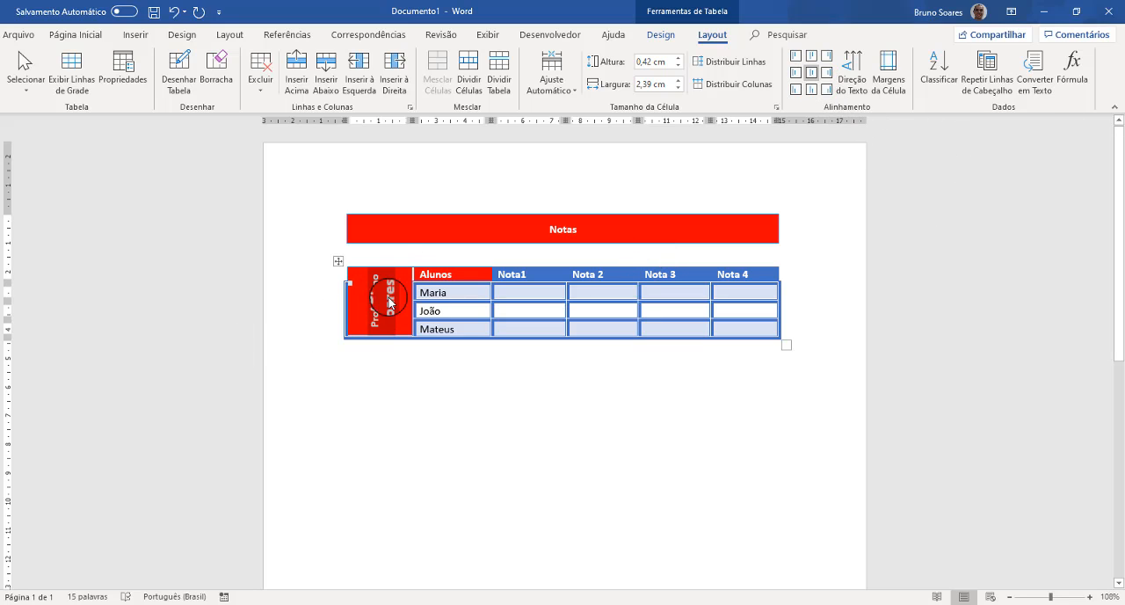
click(813, 79)
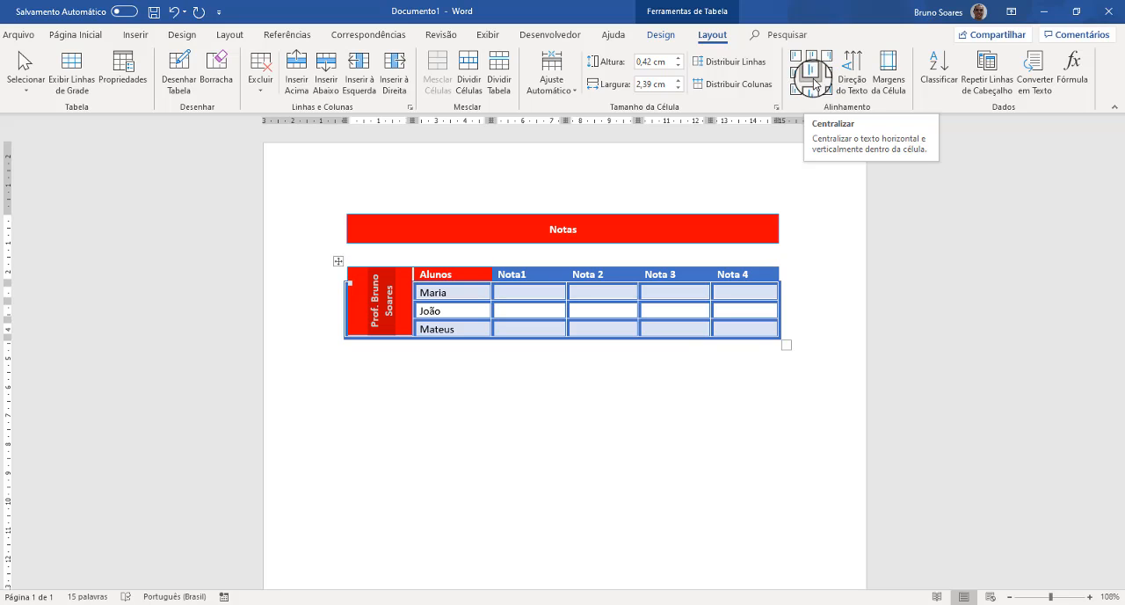
- Try to sort the three student names in the Alunos column
click(431, 293)
drag(442, 300, 455, 334)
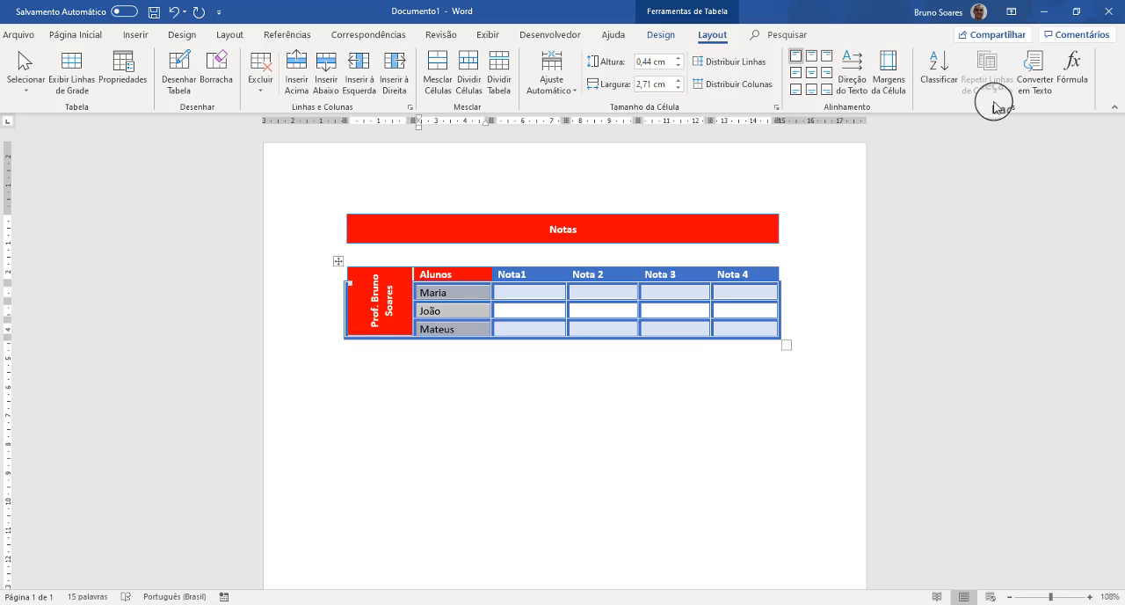
click(934, 79)
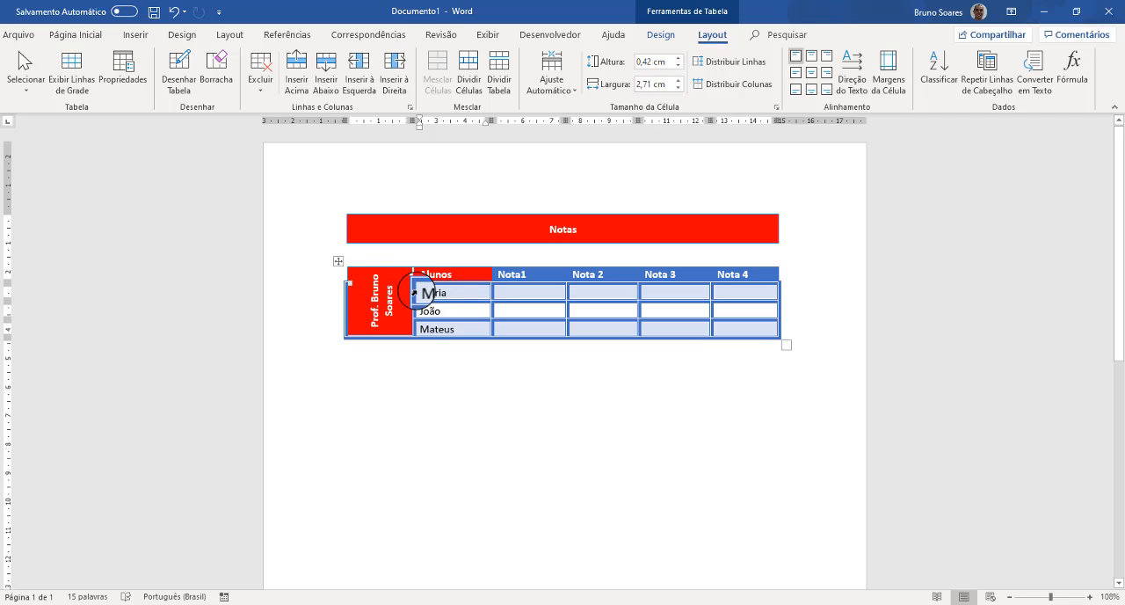
drag(420, 293, 418, 331)
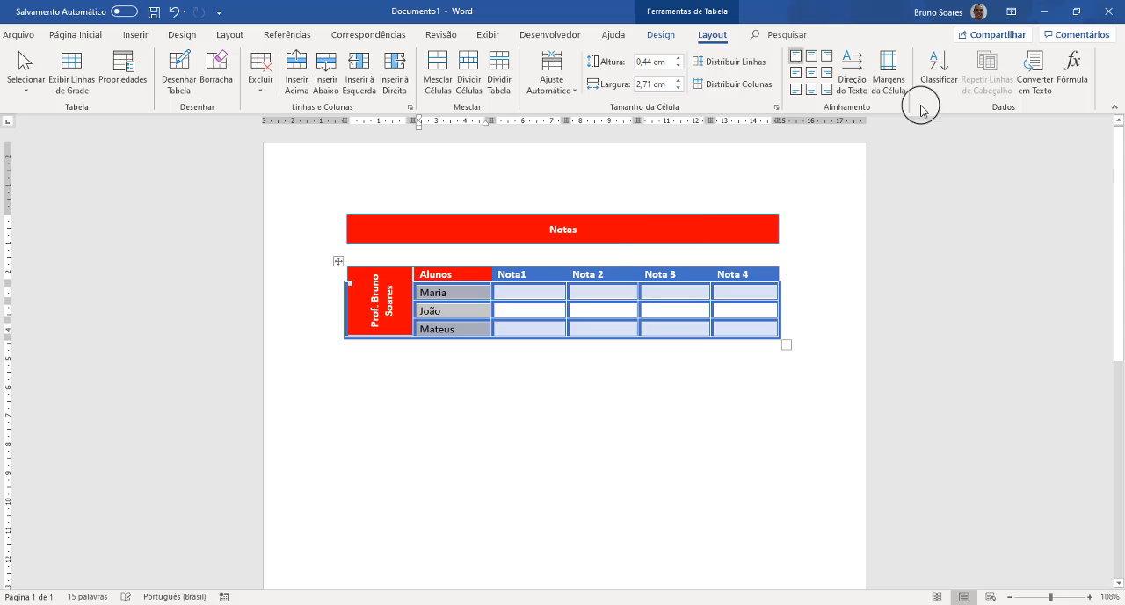
click(945, 66)
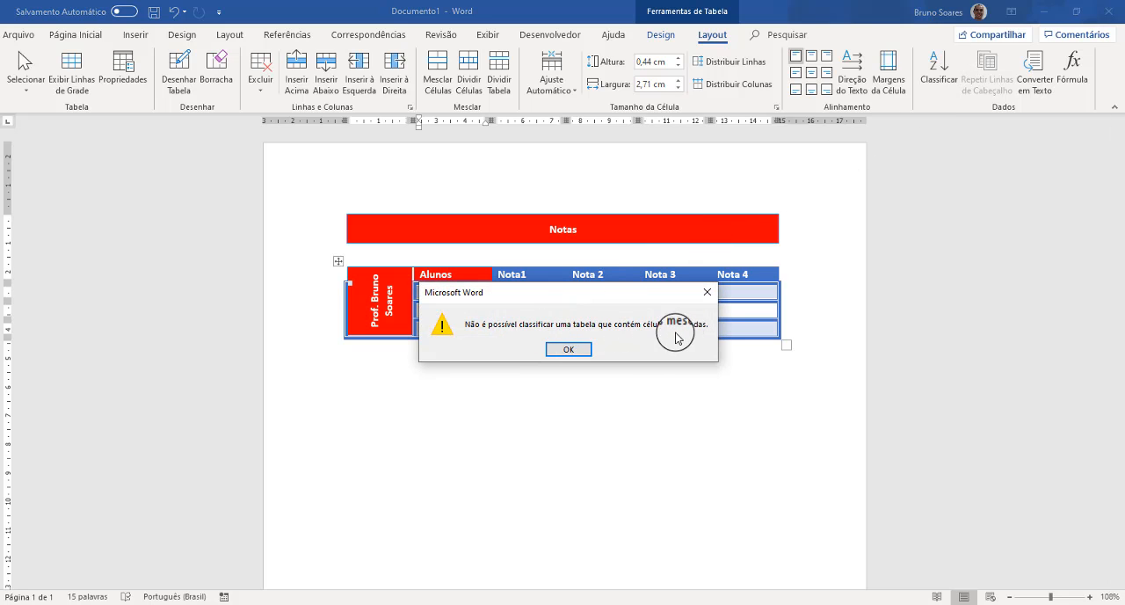
click(554, 350)
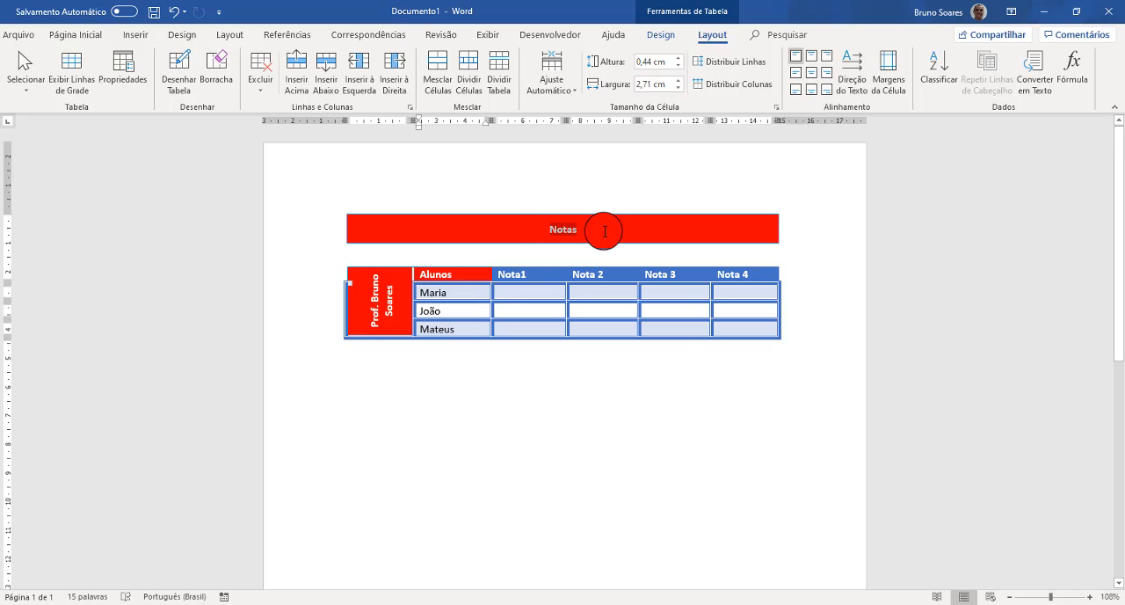
- Increase the font size of the Notas title to 20
double_click(565, 231)
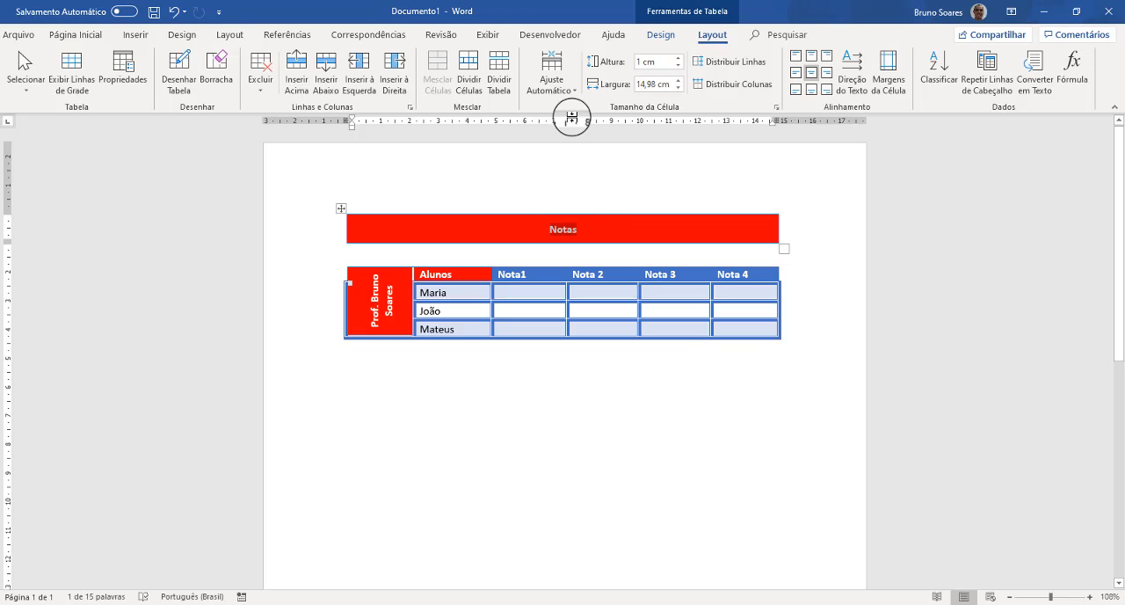
click(68, 36)
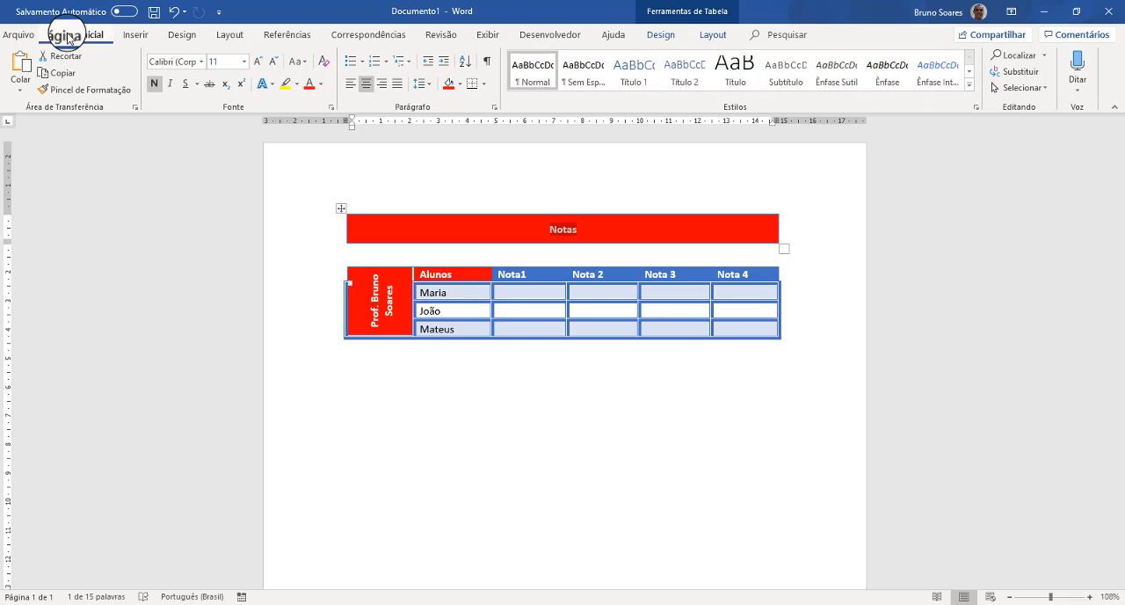
click(257, 63)
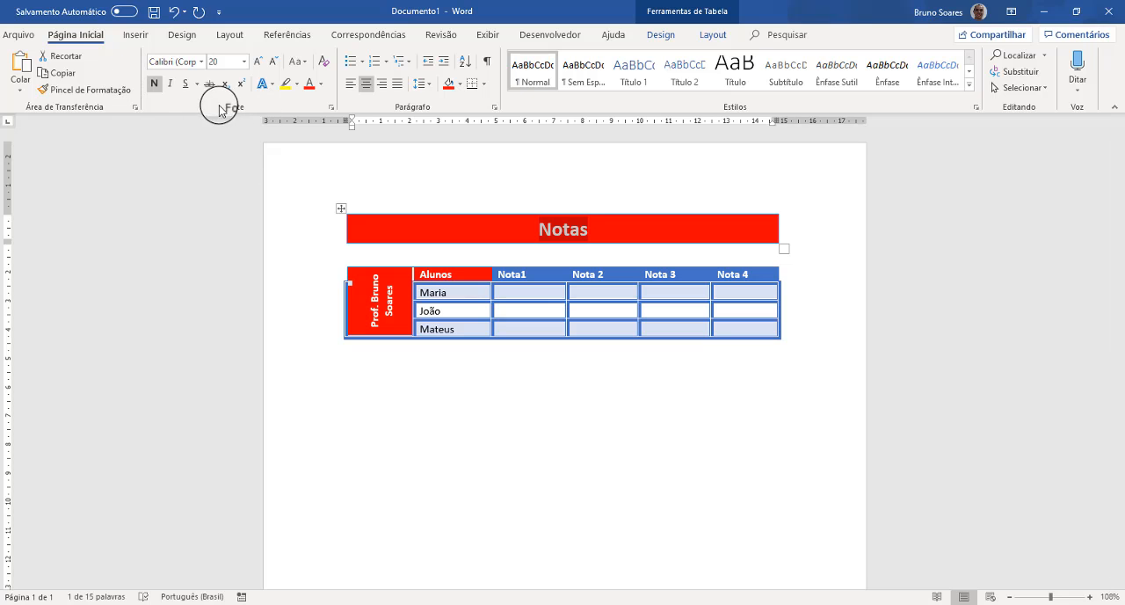
click(187, 84)
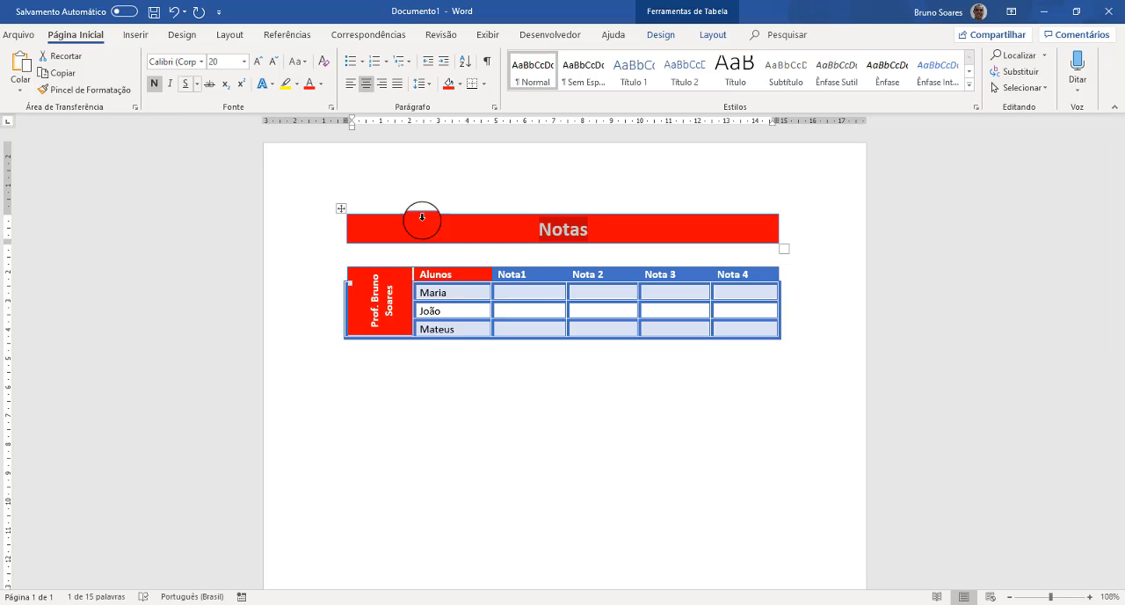
- Examine the quick formatting options offered for the selected Notas title text
click(534, 230)
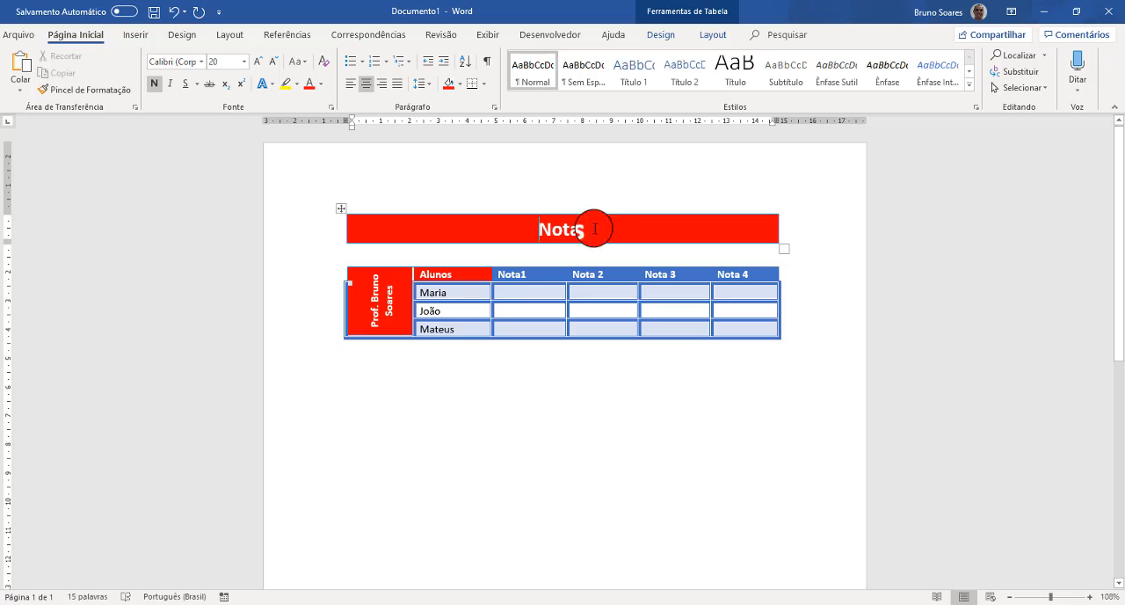
drag(538, 227, 598, 230)
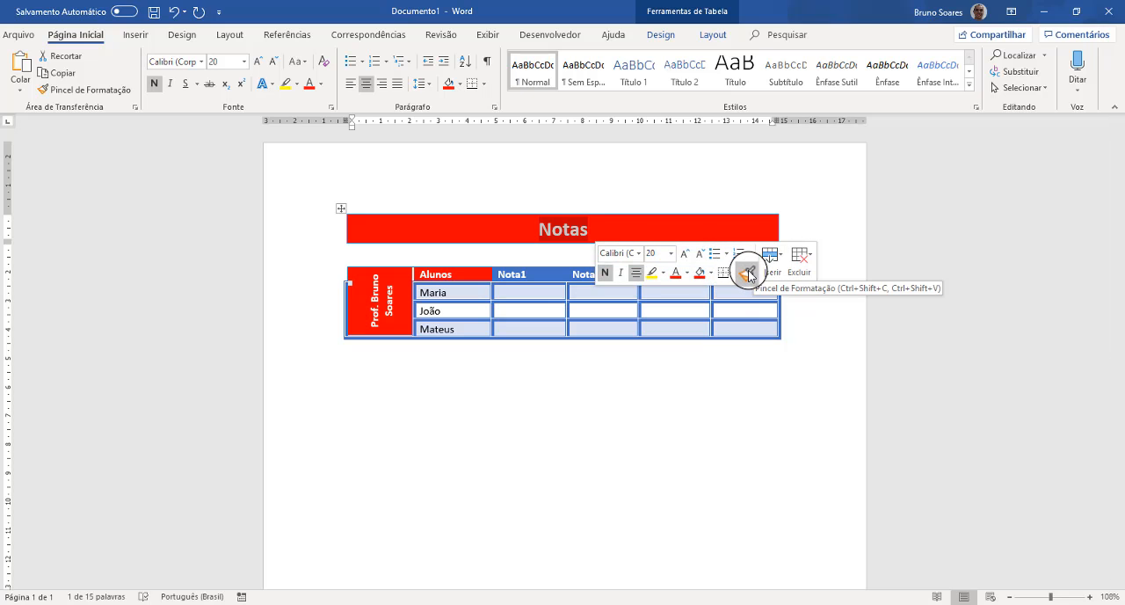
click(685, 255)
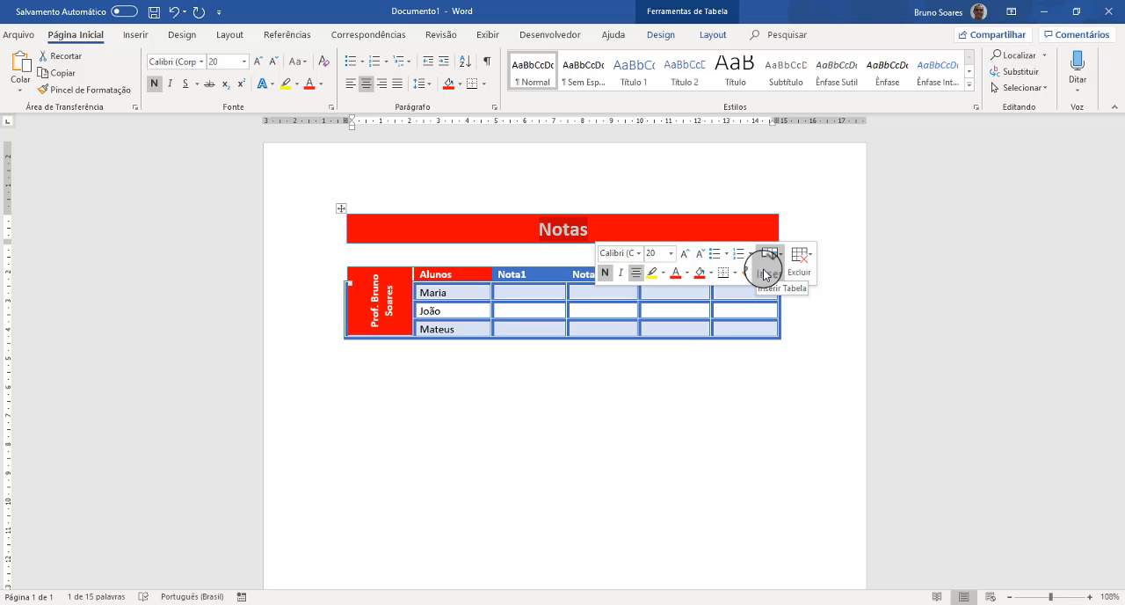
click(580, 228)
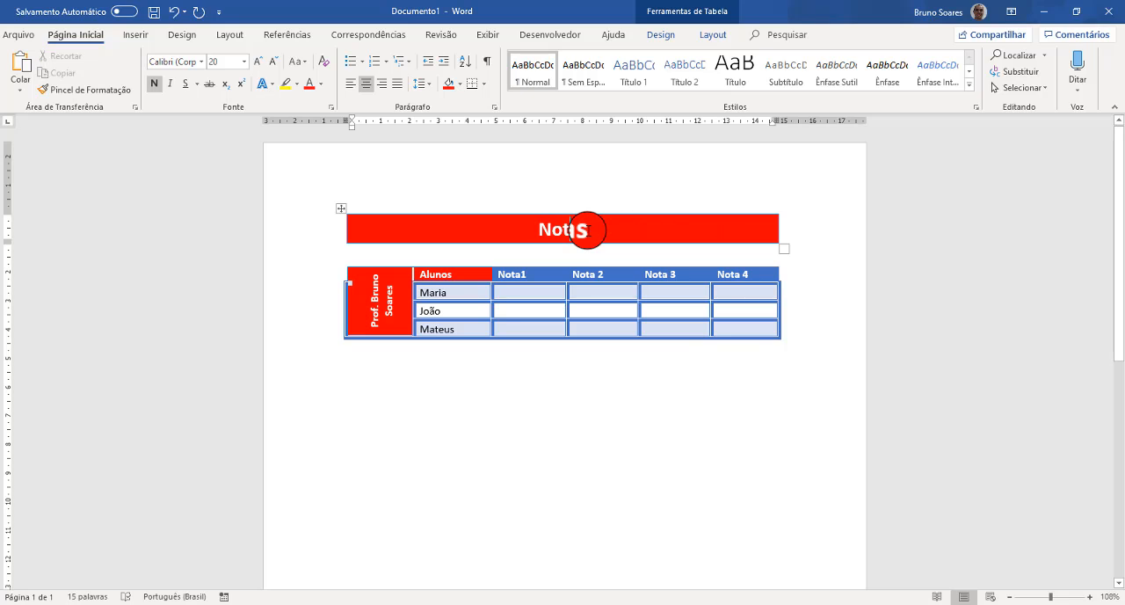